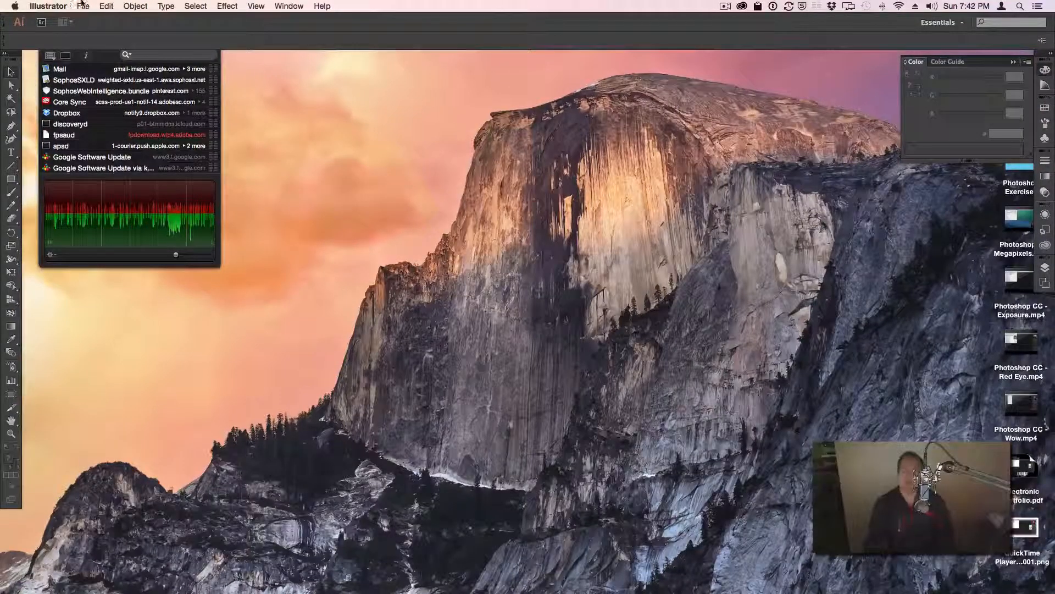
Step: Start a new document using the Devices profile and the iPad Air size
{"action": "left_click", "coordinate": [83, 6]}
{"action": "left_click", "coordinate": [88, 21]}
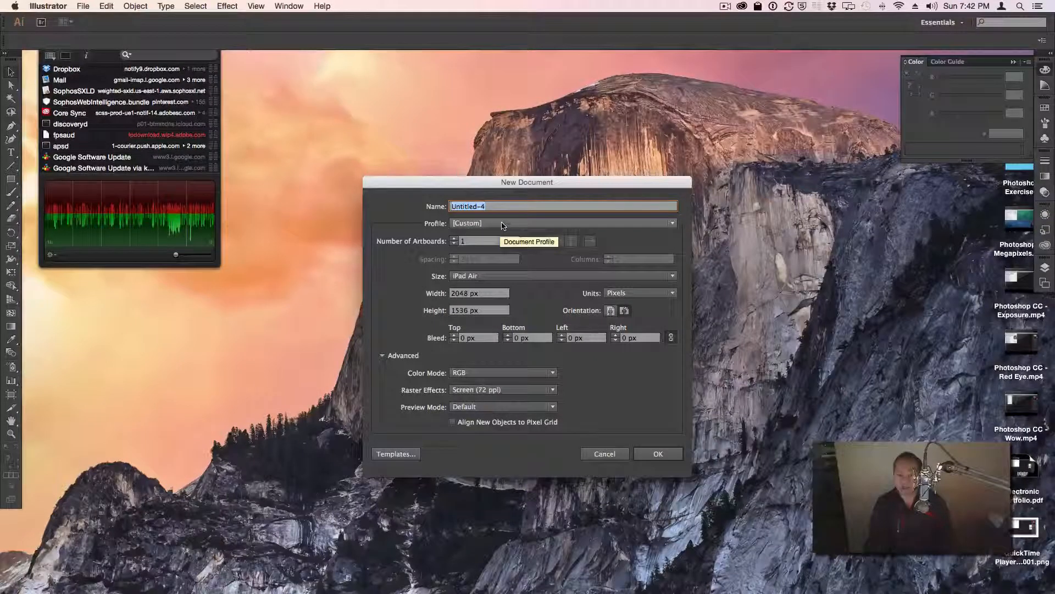
{"action": "left_click", "coordinate": [504, 224]}
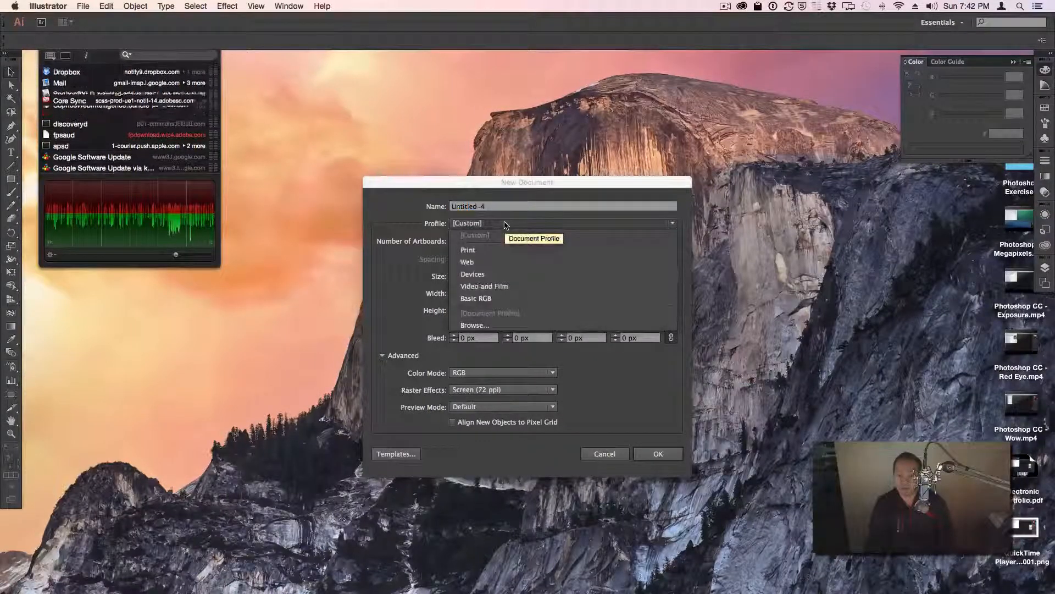
{"action": "left_click", "coordinate": [488, 275]}
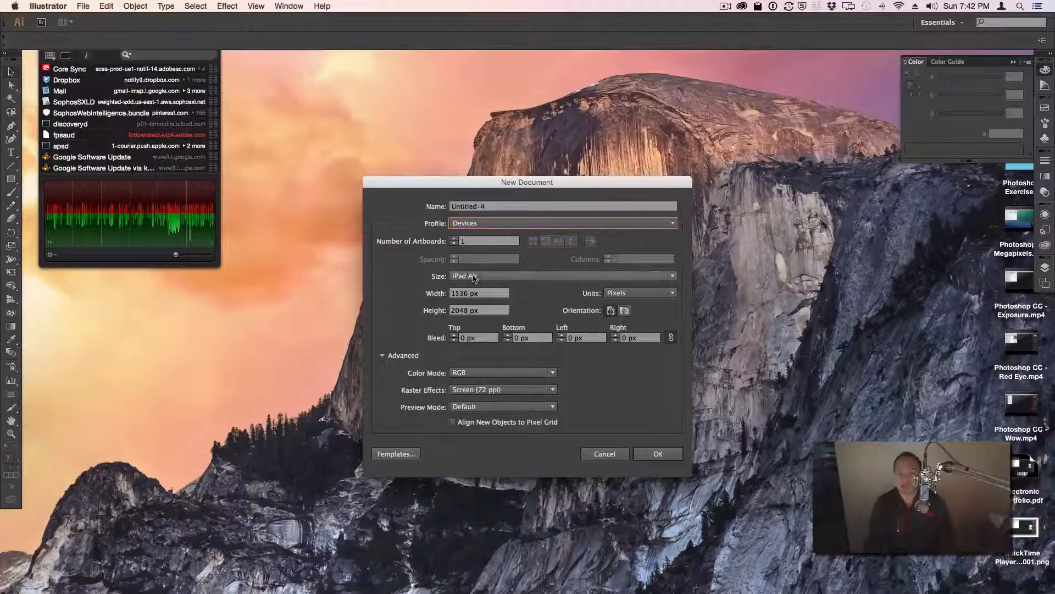
{"action": "left_click", "coordinate": [510, 276]}
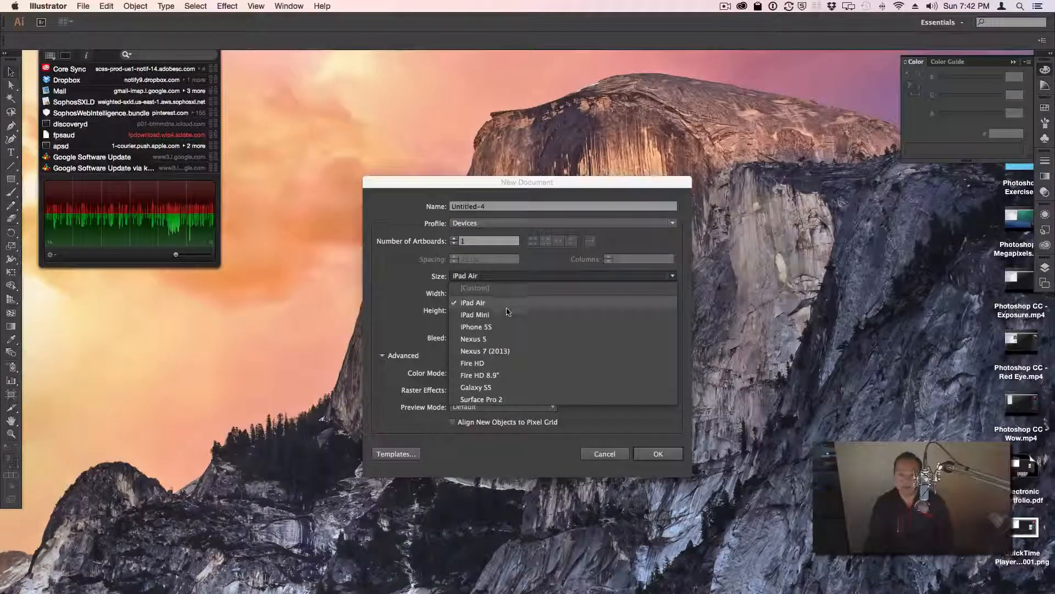
{"action": "left_click", "coordinate": [506, 304]}
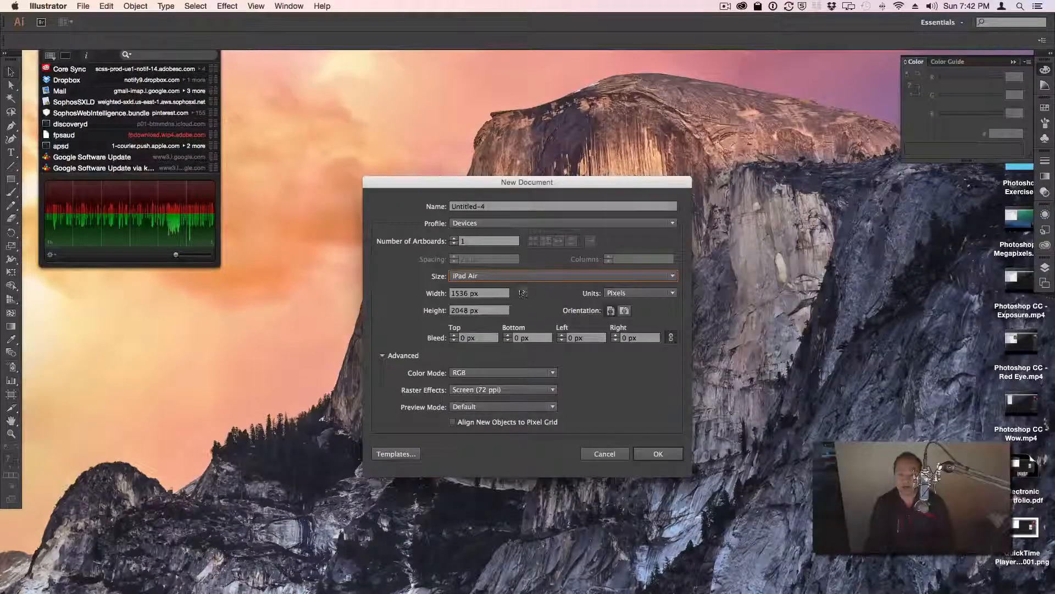
Step: Name the document "Electronic Portfolio 2", set it to landscape orientation at 2048 × 1536 px, and create it
{"action": "left_click", "coordinate": [512, 212]}
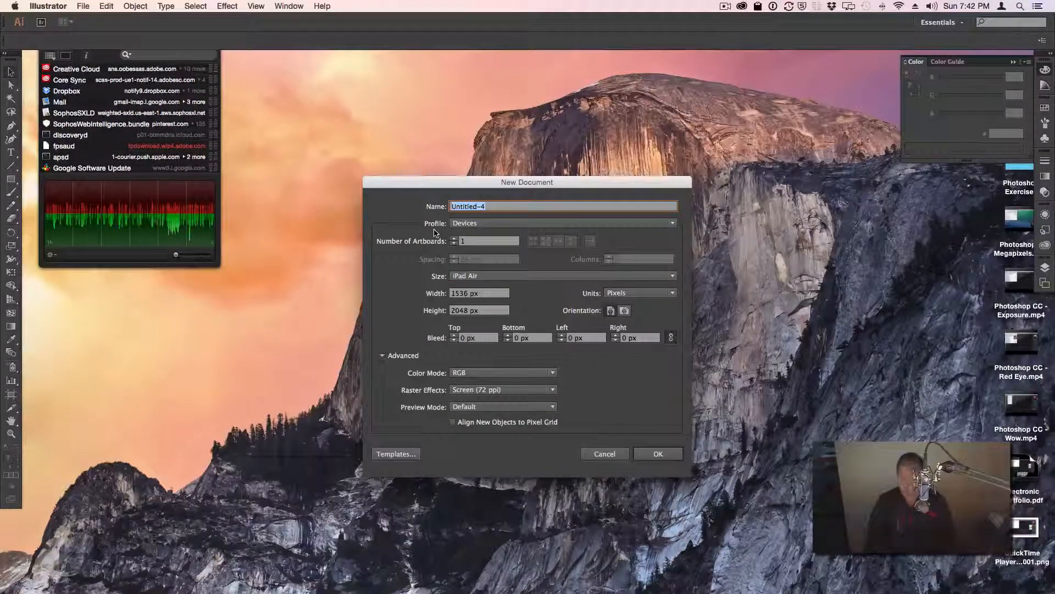
{"action": "type", "text": "Ele"}
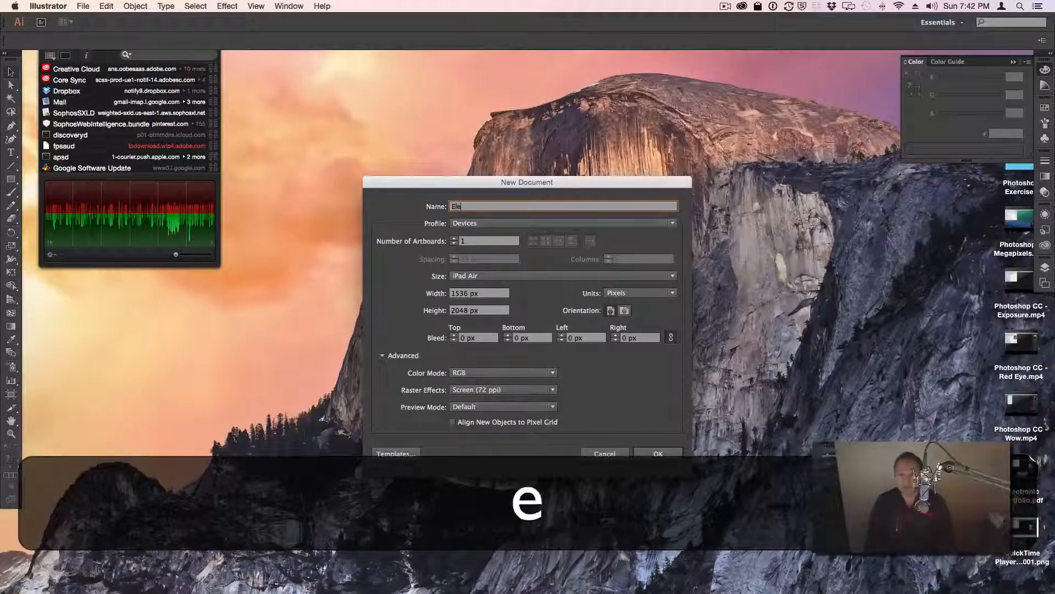
{"action": "type", "text": "ctronic "}
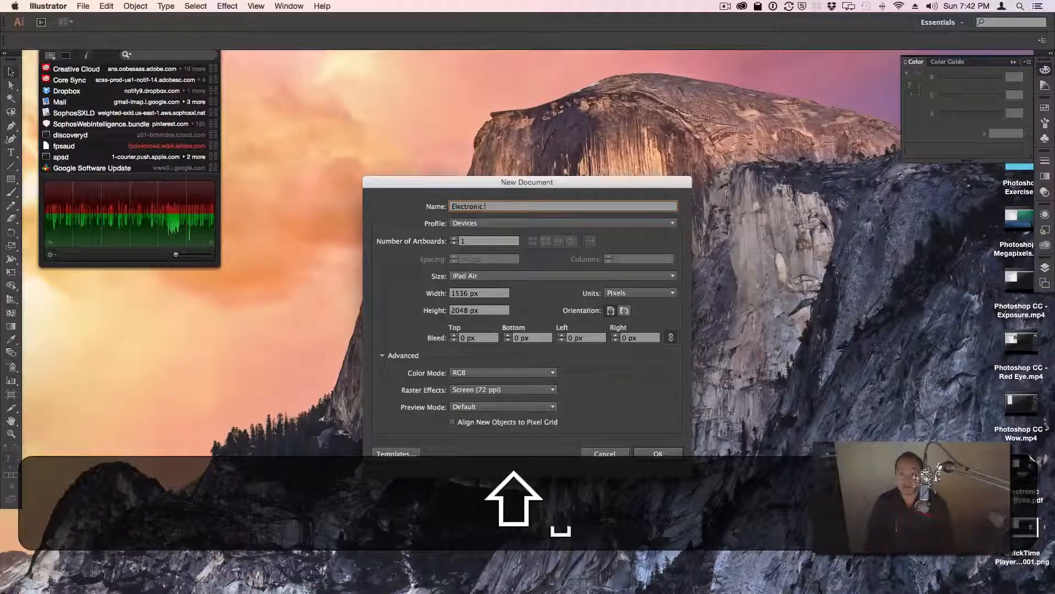
{"action": "type", "text": "Por"}
{"action": "type", "text": "t"}
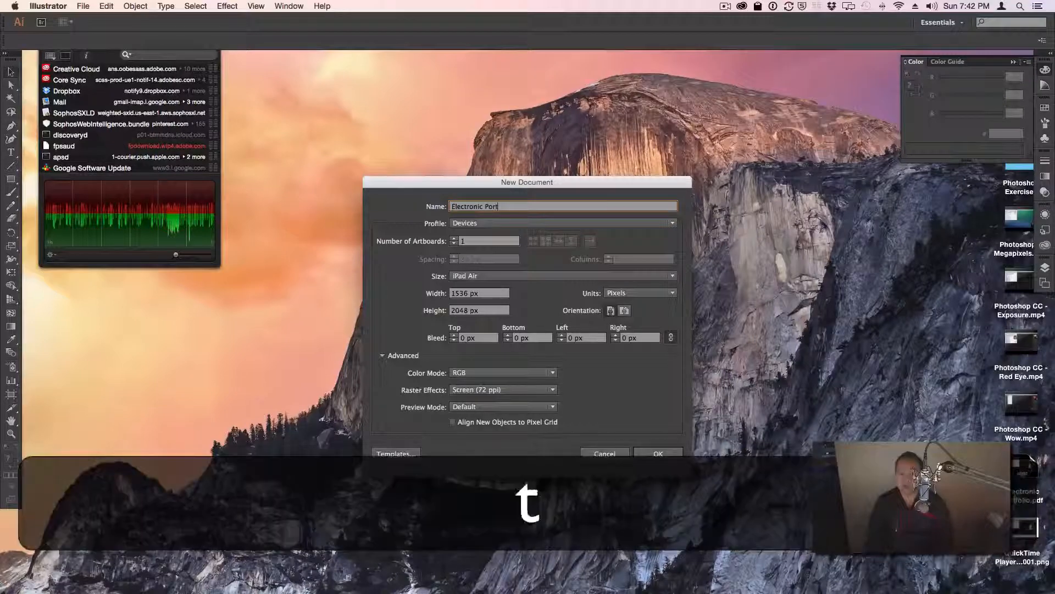
{"action": "type", "text": "folio 2"}
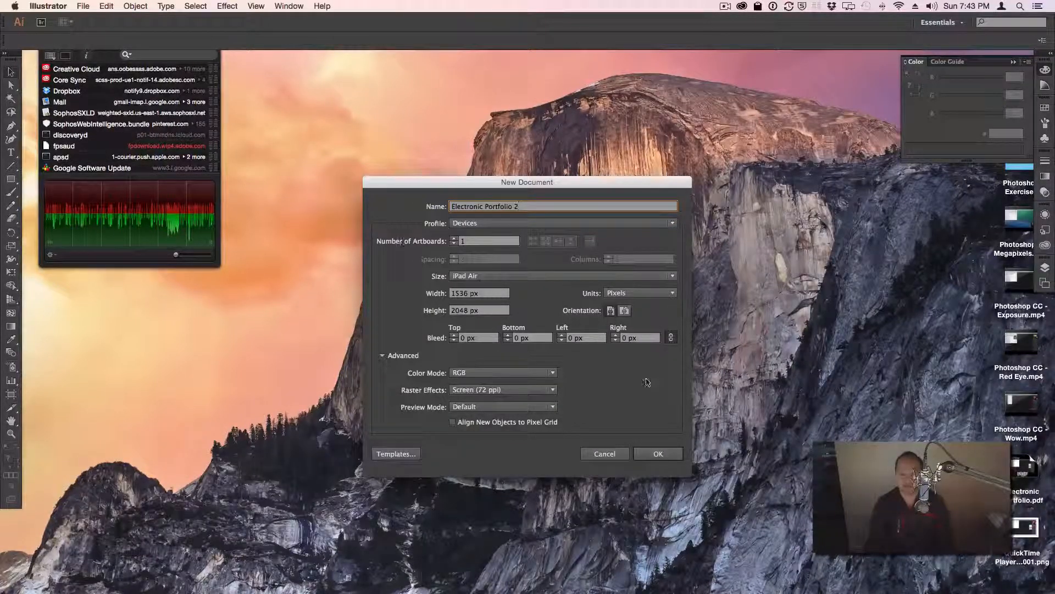
{"action": "left_click", "coordinate": [625, 311]}
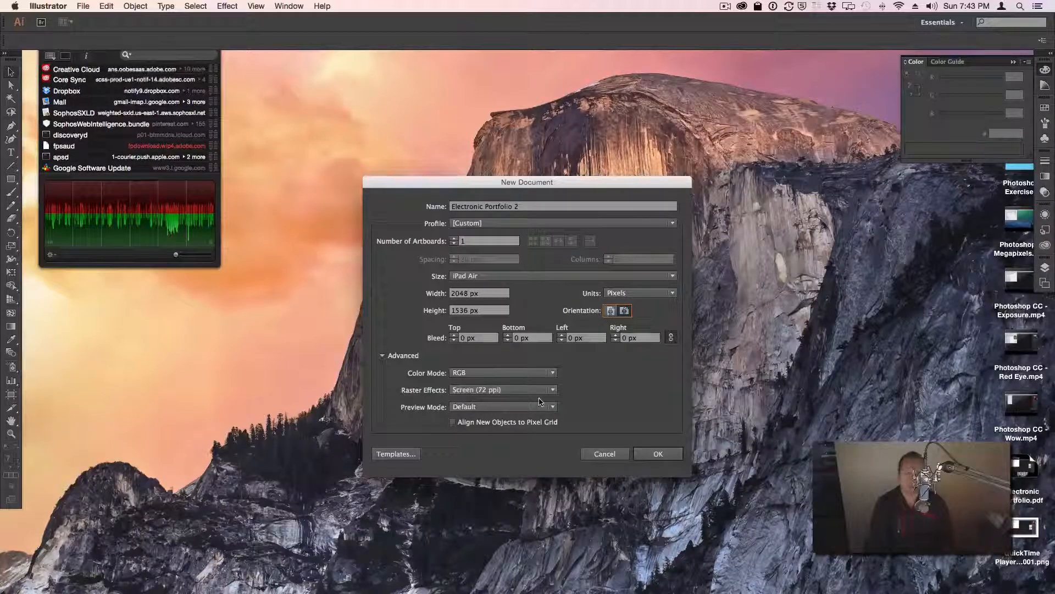
{"action": "left_click", "coordinate": [654, 457]}
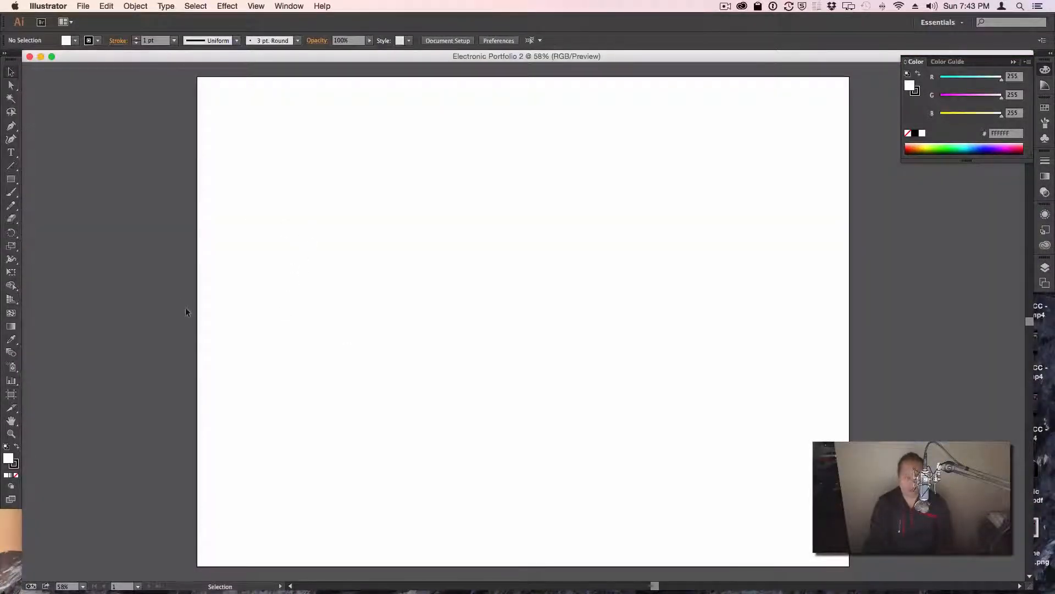
Step: Draw a 2048 × 1536 px rectangle with black fill and no stroke, covering the whole artboard
{"action": "left_click", "coordinate": [12, 180]}
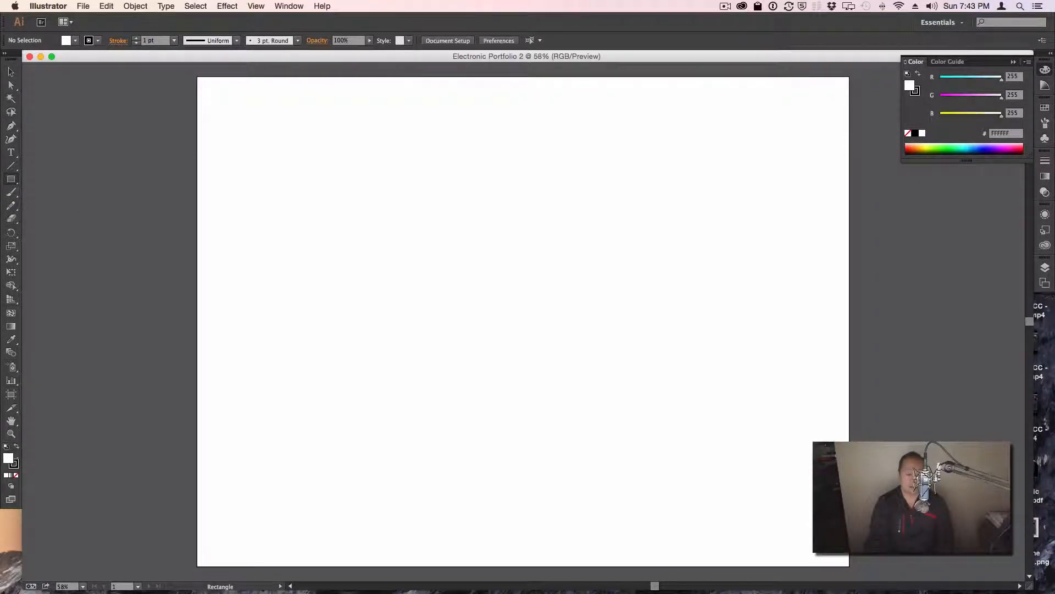
{"action": "left_click", "coordinate": [17, 446]}
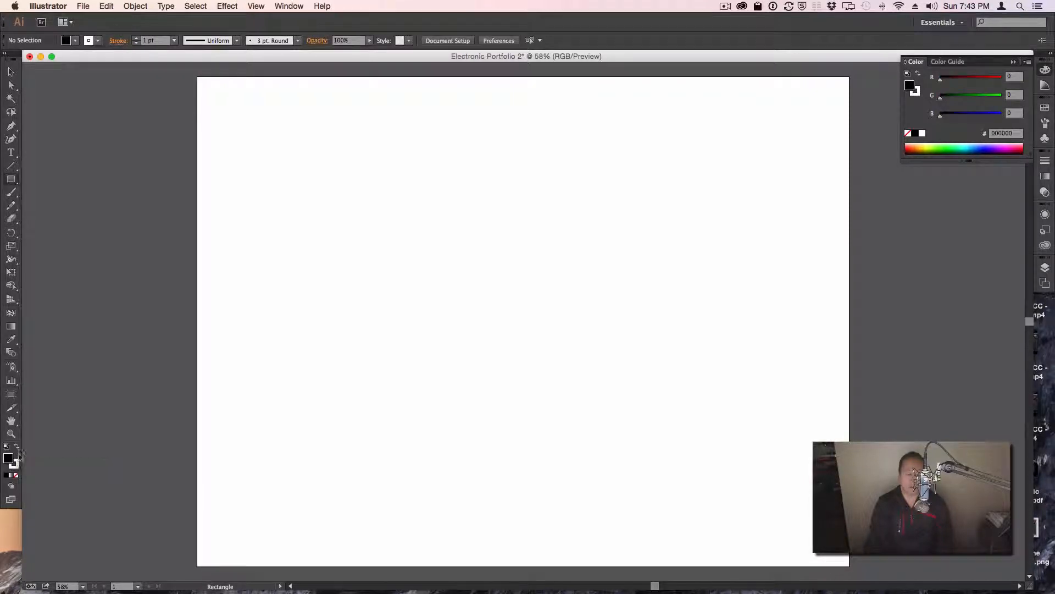
{"action": "left_click", "coordinate": [17, 465]}
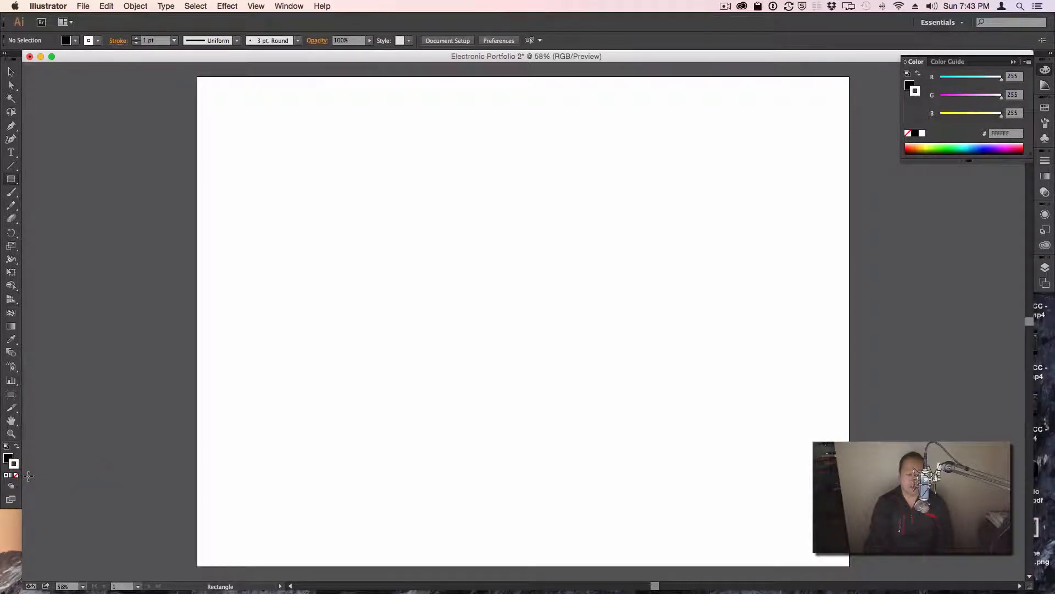
{"action": "left_click", "coordinate": [17, 476]}
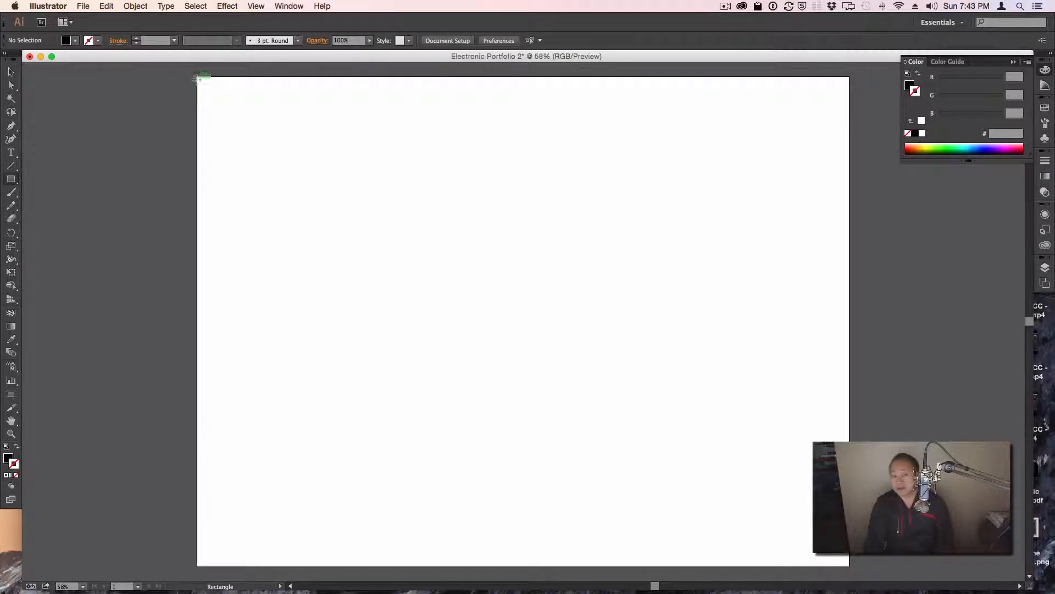
{"action": "left_click_drag", "start_coordinate": [197, 77], "coordinate": [849, 523]}
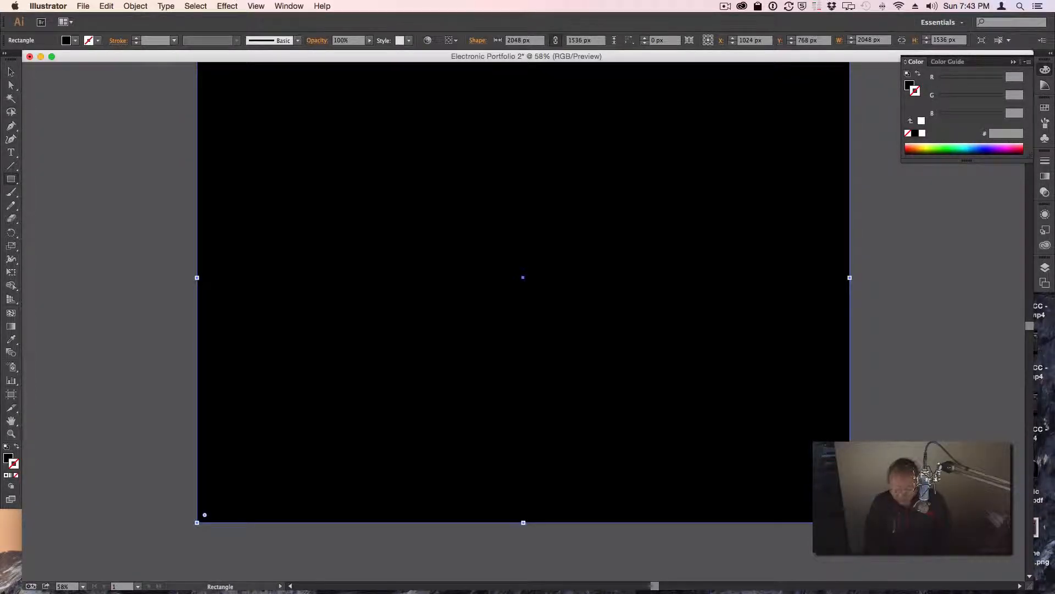
{"action": "key", "text": "super+0"}
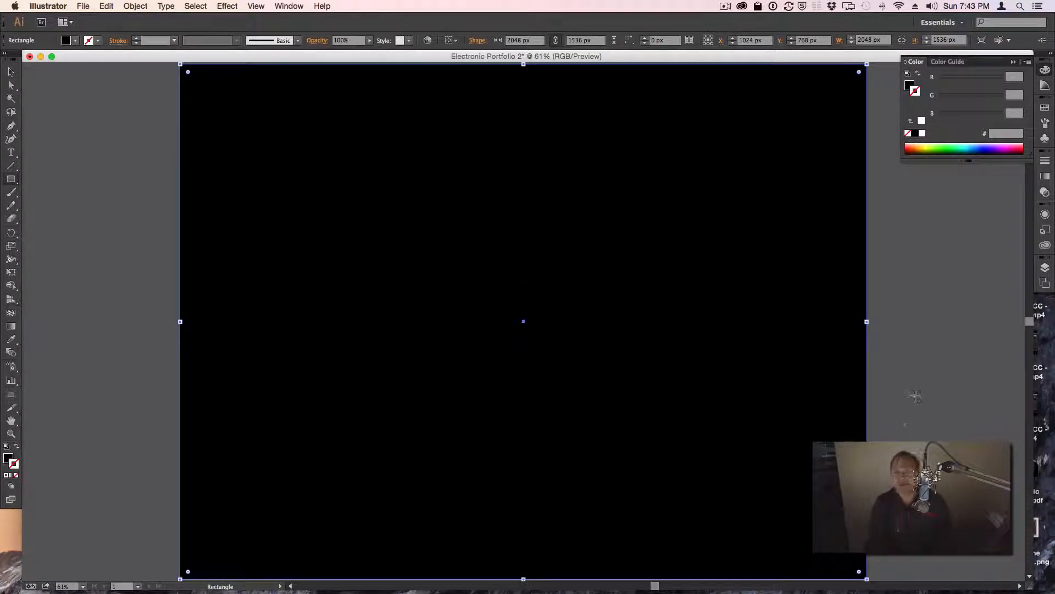
{"action": "key", "text": "super"}
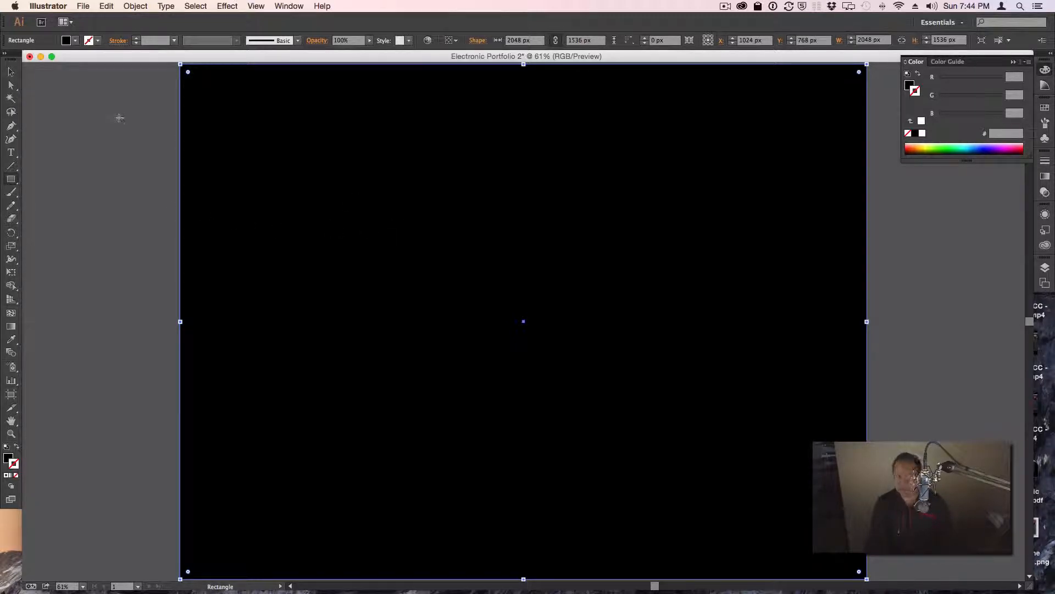
Step: Place QuickTime PlayerScreenSnapz001.png as a linked image, starting near the artboard's upper-left corner
{"action": "left_click", "coordinate": [83, 5]}
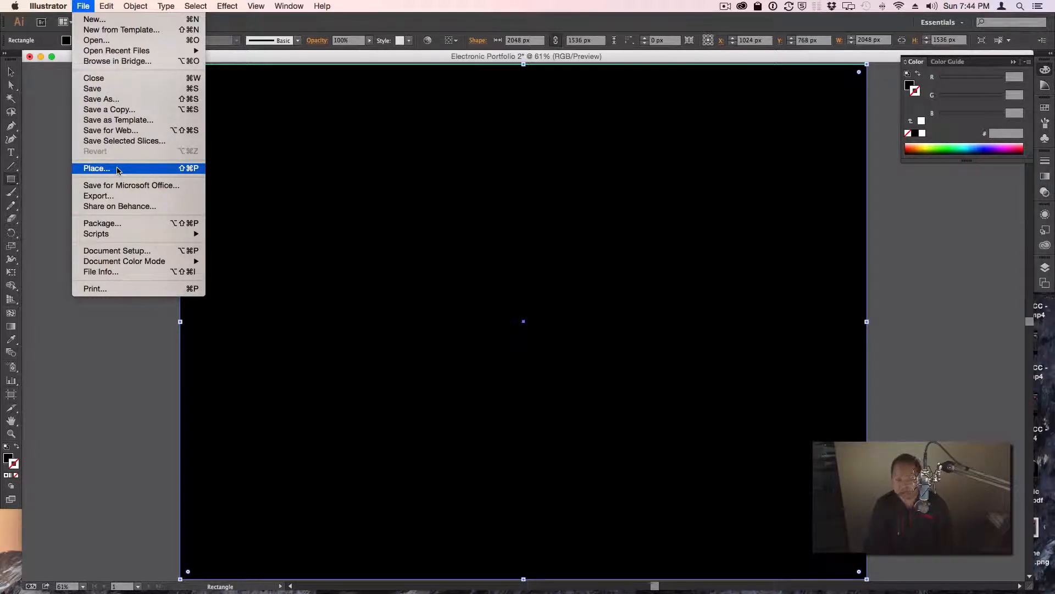
{"action": "left_click", "coordinate": [97, 168]}
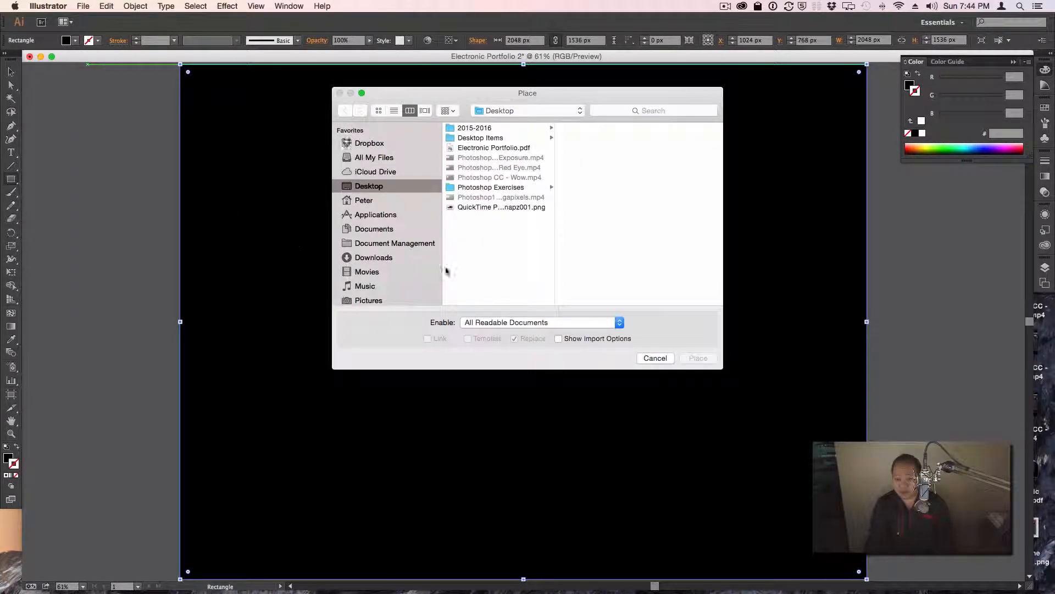
{"action": "left_click", "coordinate": [501, 208]}
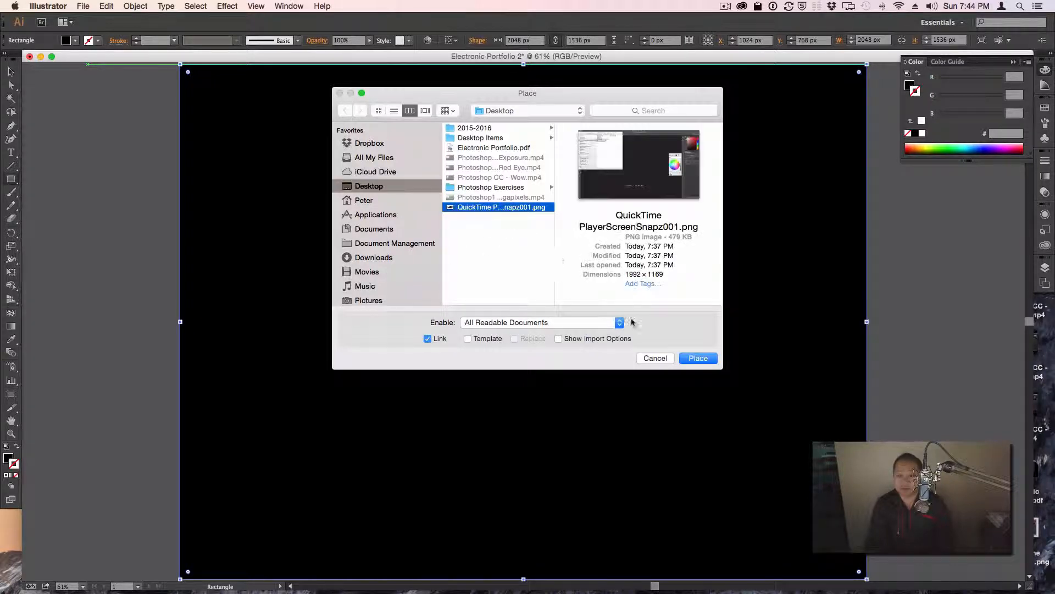
{"action": "left_click", "coordinate": [699, 359]}
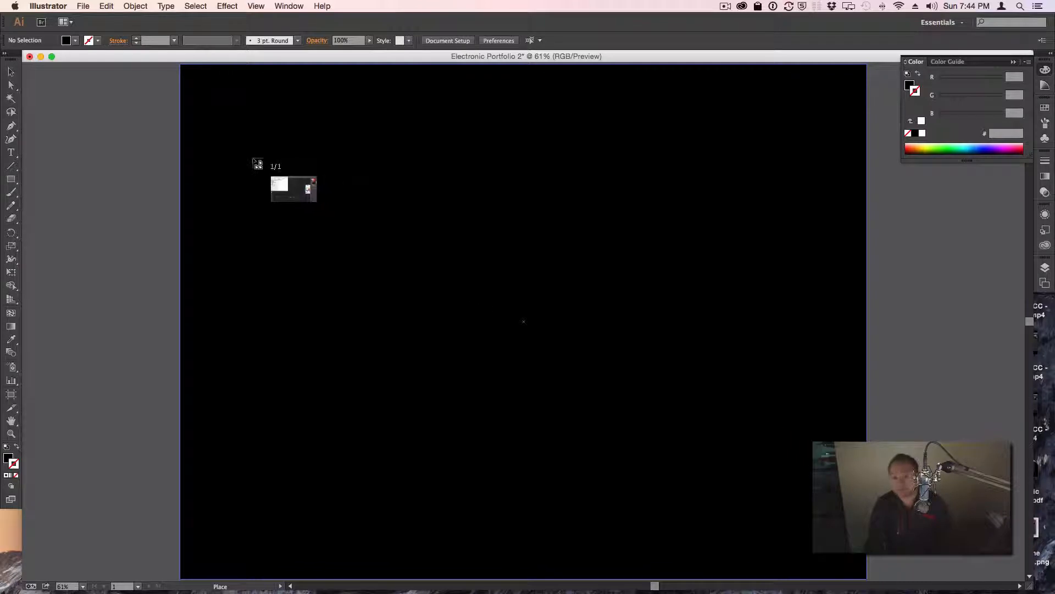
{"action": "left_click", "coordinate": [221, 138]}
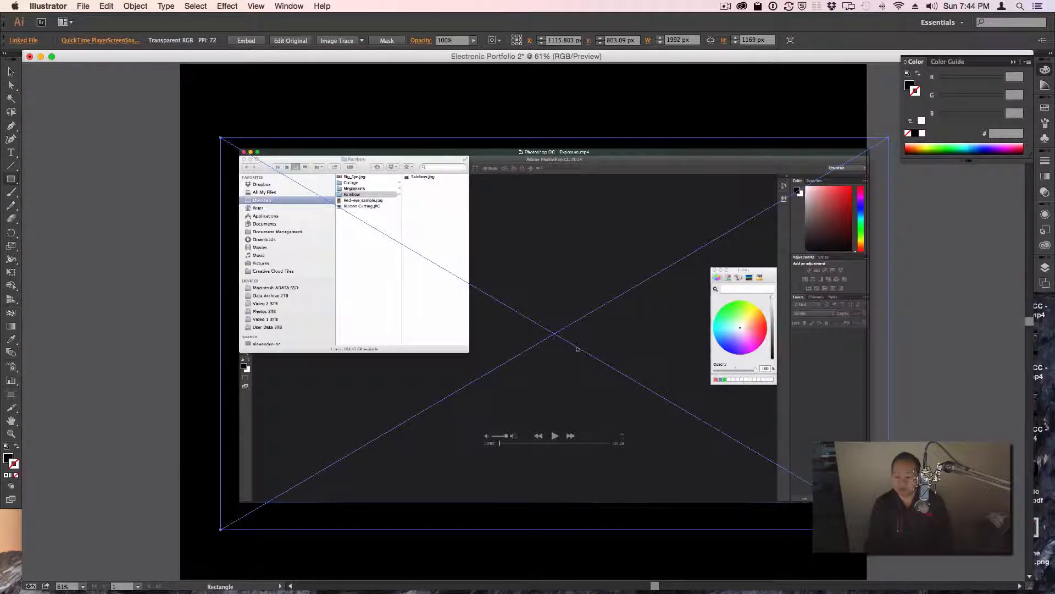
Step: Scale the placed screenshot down proportionally to about 1788 × 1049 px and shift it about 30 px to the right
{"action": "key", "text": "super+shift+a"}
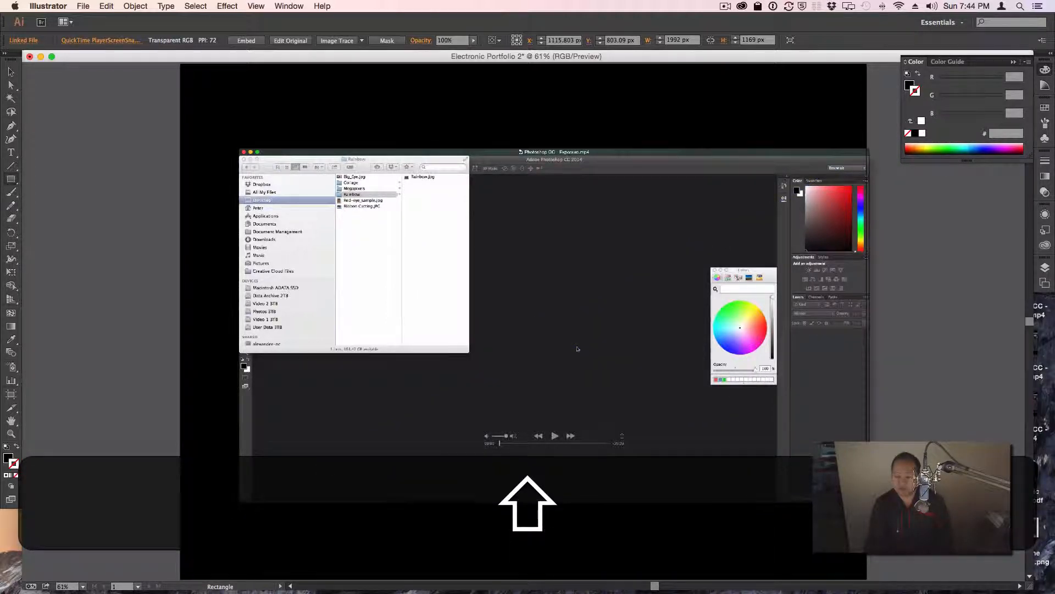
{"action": "key", "text": "super+z"}
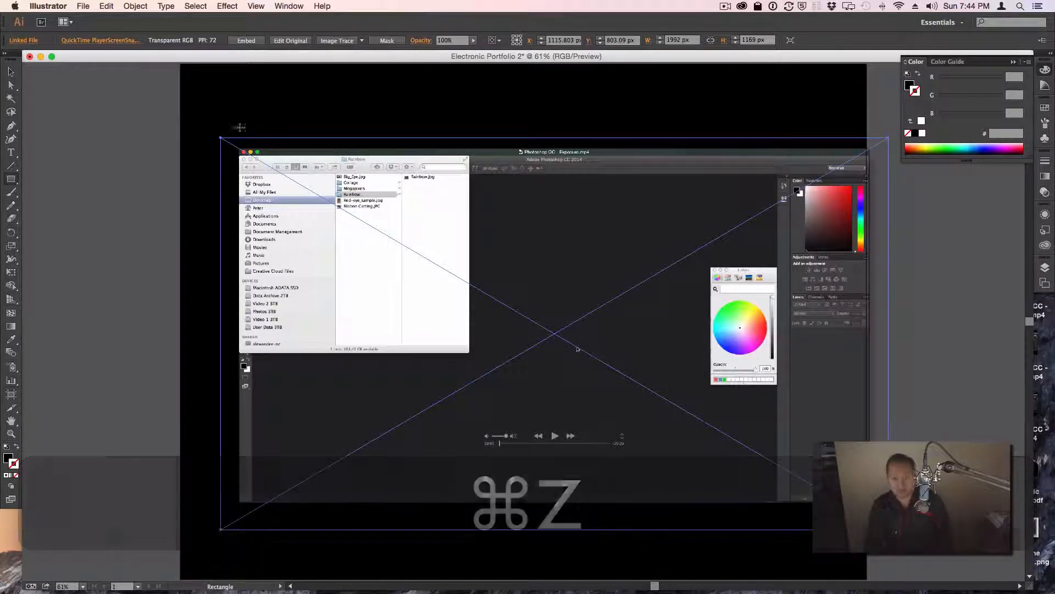
{"action": "left_click", "coordinate": [9, 71]}
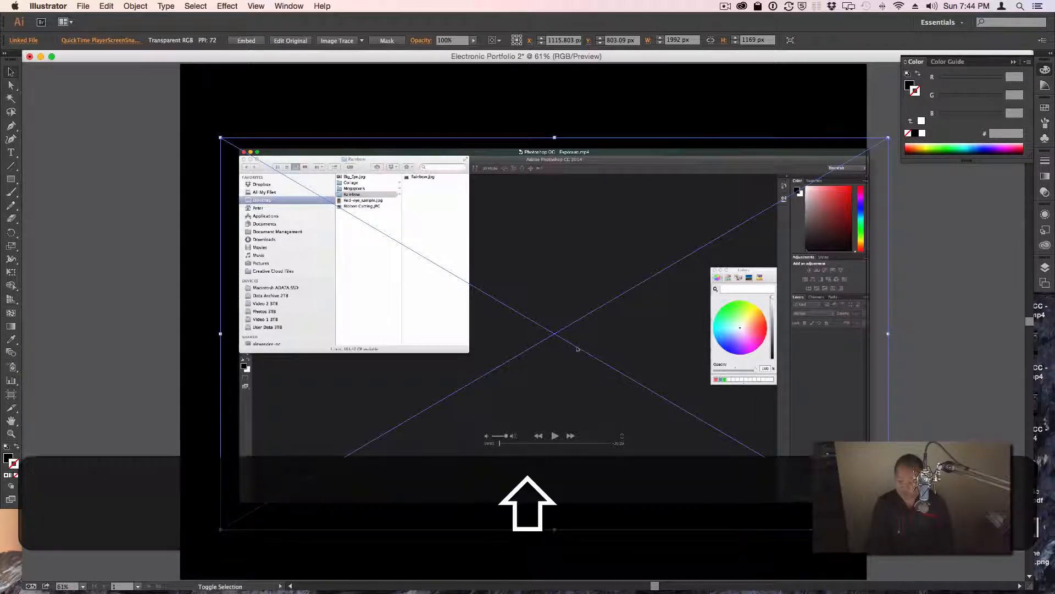
{"action": "left_click", "coordinate": [577, 347], "text": "shift"}
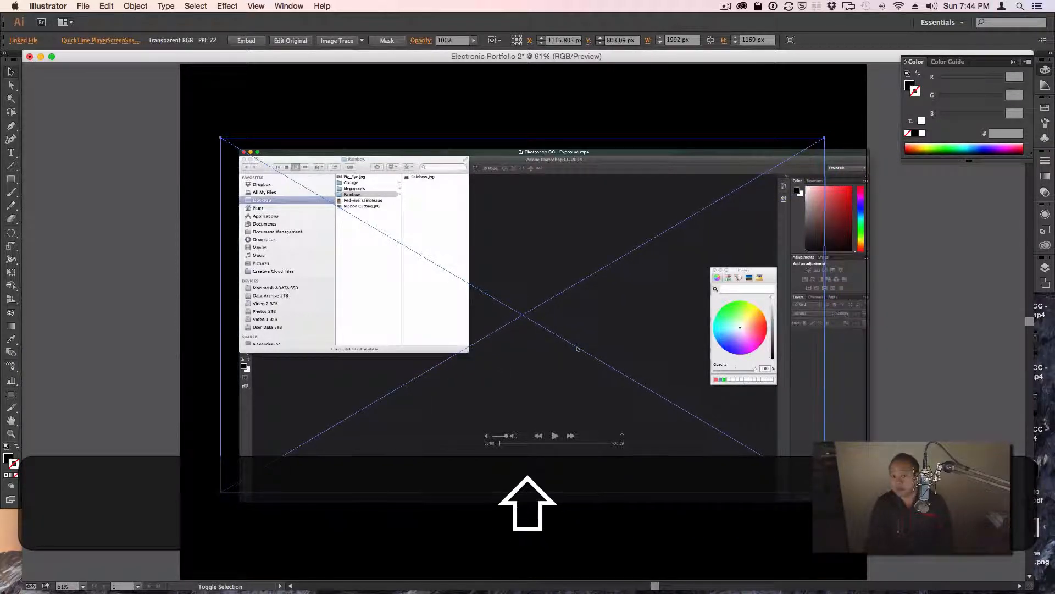
{"action": "left_click_drag", "start_coordinate": [820, 489], "coordinate": [820, 489]}
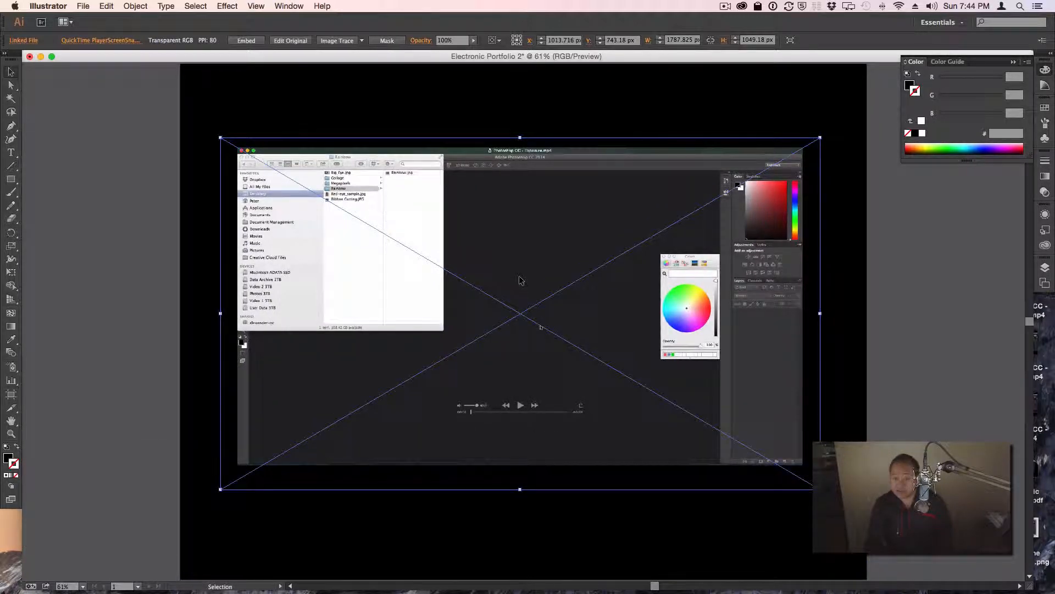
{"action": "left_click_drag", "start_coordinate": [520, 280], "coordinate": [529, 280]}
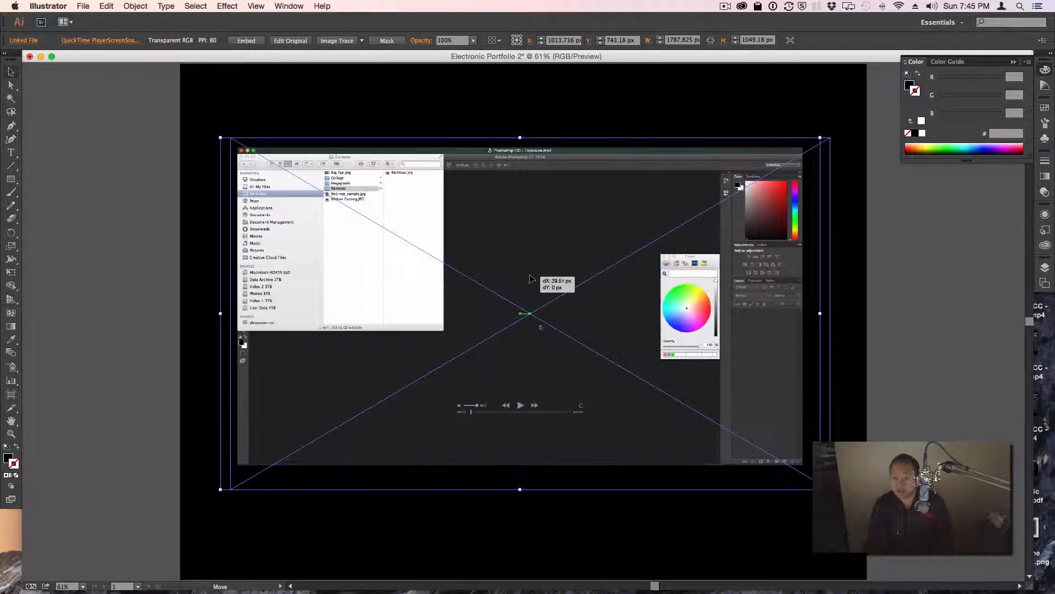
{"action": "left_click_drag", "start_coordinate": [530, 279], "coordinate": [531, 278]}
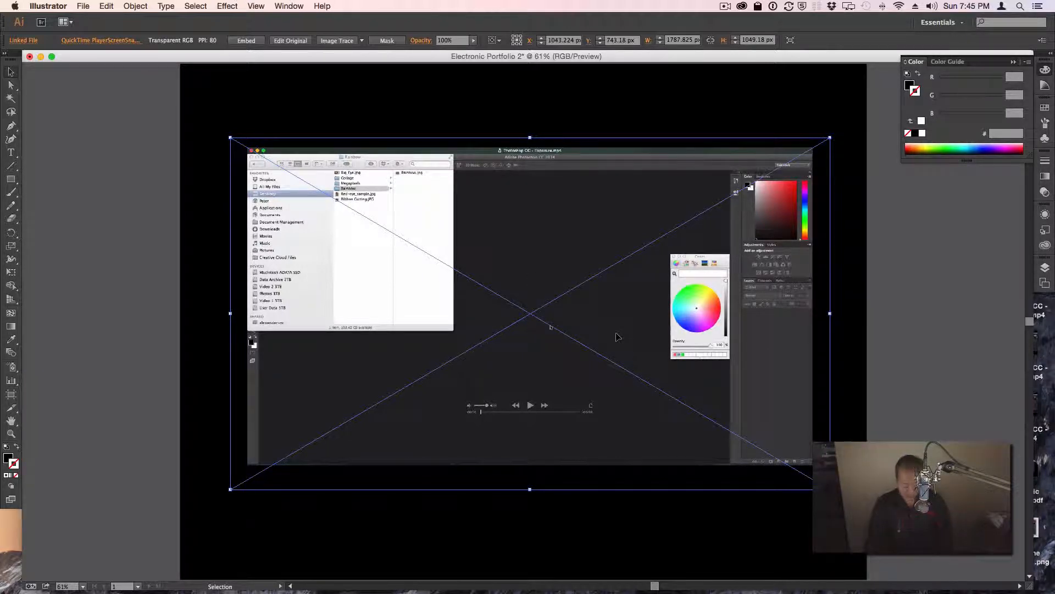
Step: Show the rulers and place two vertical guides along the visible side edges of the placed screenshot, at about X 197 px and 1885 px
{"action": "key", "text": "super"}
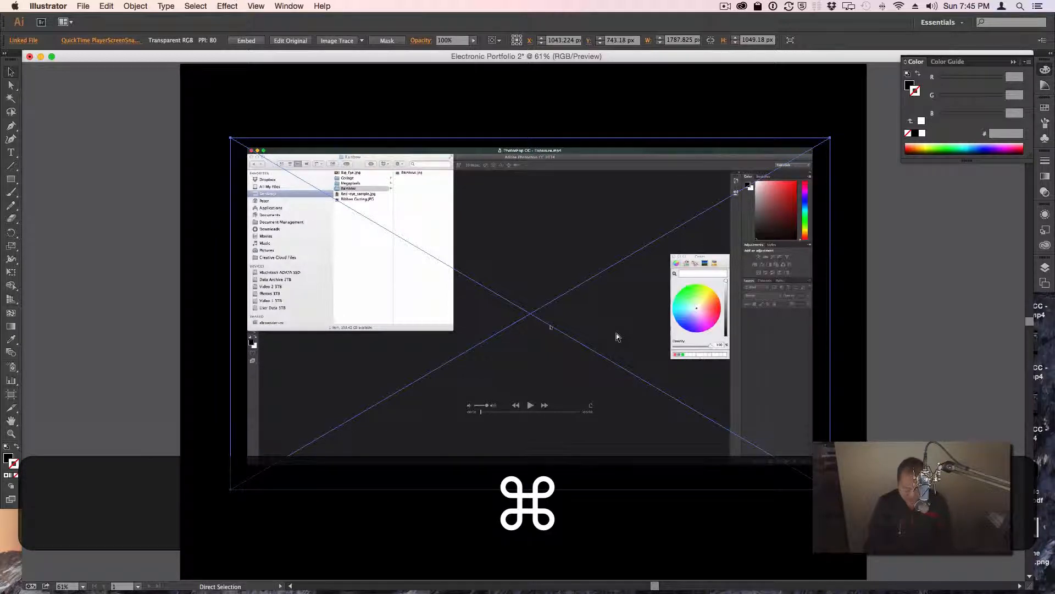
{"action": "key", "text": "super+r"}
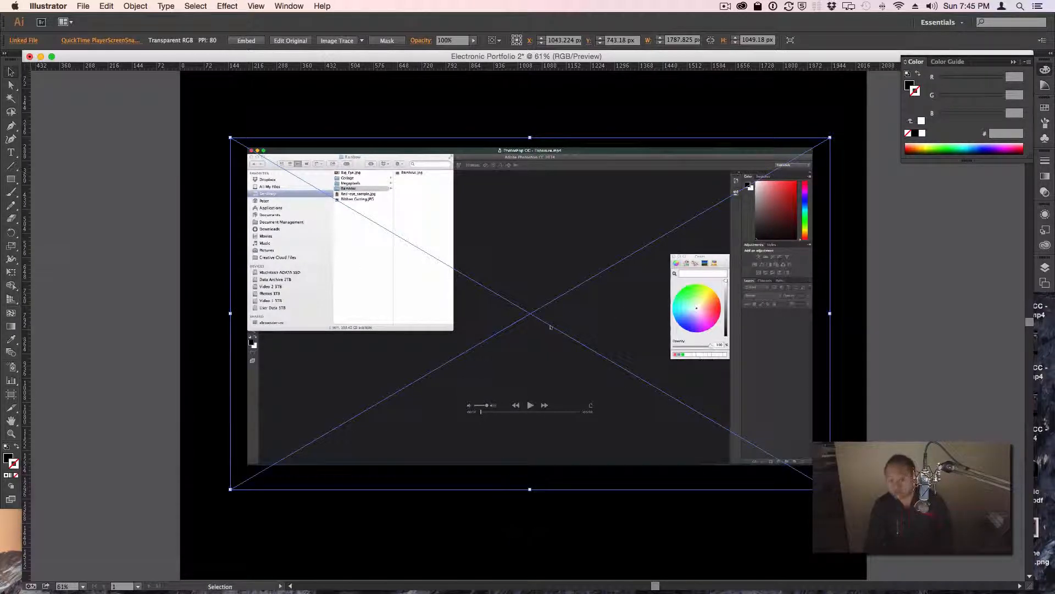
{"action": "left_click_drag", "start_coordinate": [28, 286], "coordinate": [246, 302]}
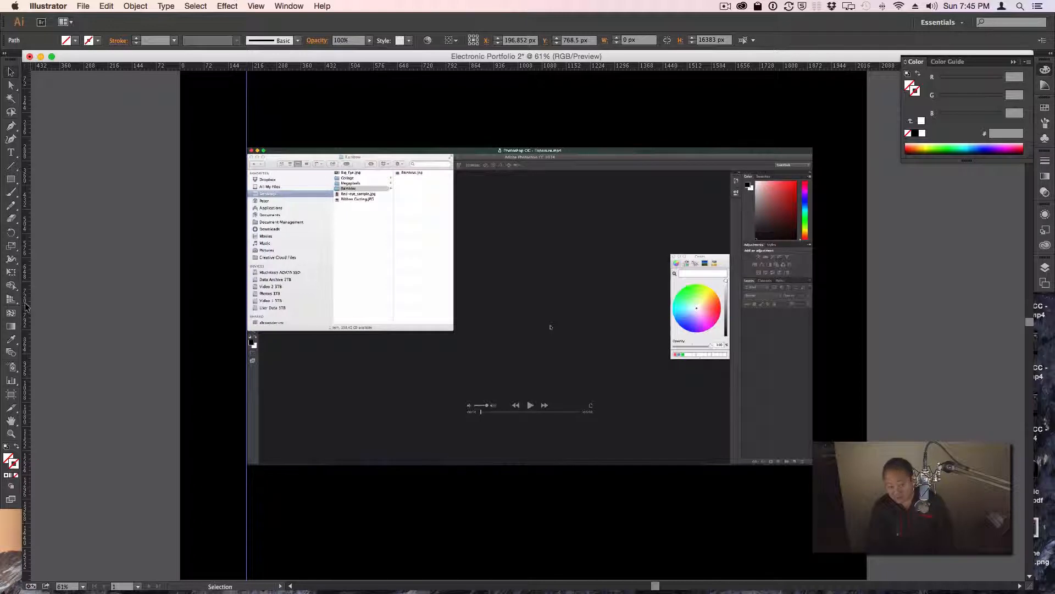
{"action": "left_click_drag", "start_coordinate": [27, 307], "coordinate": [721, 347]}
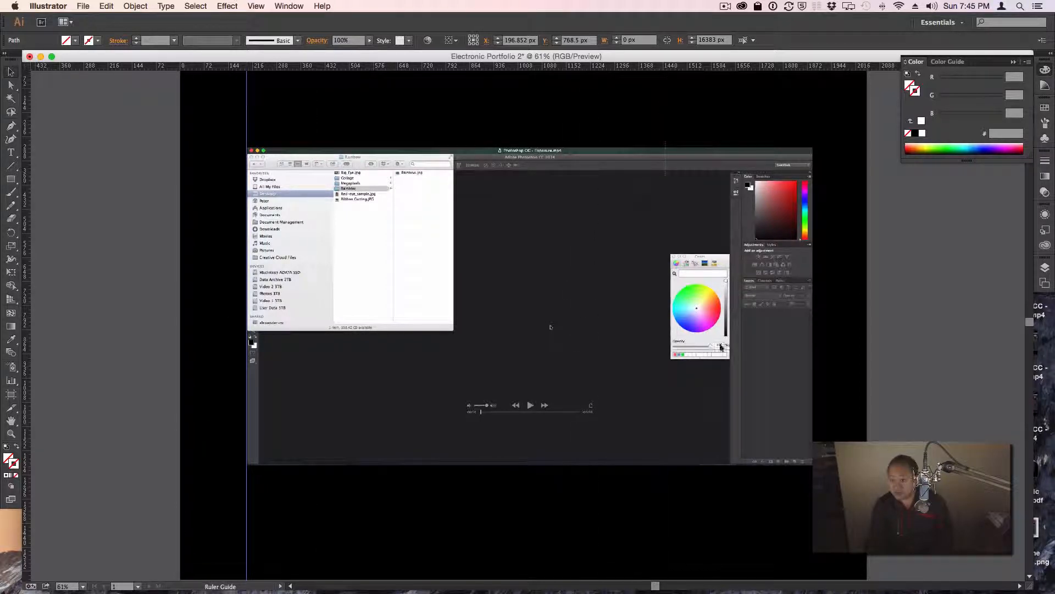
{"action": "left_click_drag", "start_coordinate": [787, 350], "coordinate": [813, 350]}
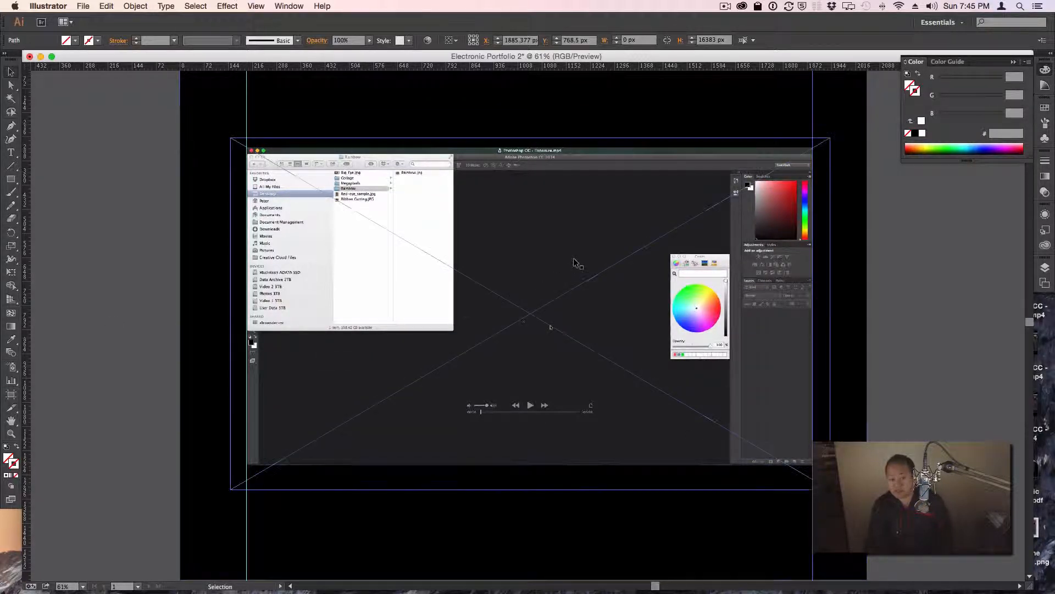
Step: Clear all guides and reposition the placed screenshot about 8 px to the left and about 11 px down
{"action": "left_click", "coordinate": [566, 204]}
{"action": "left_click_drag", "start_coordinate": [566, 204], "coordinate": [563, 204]}
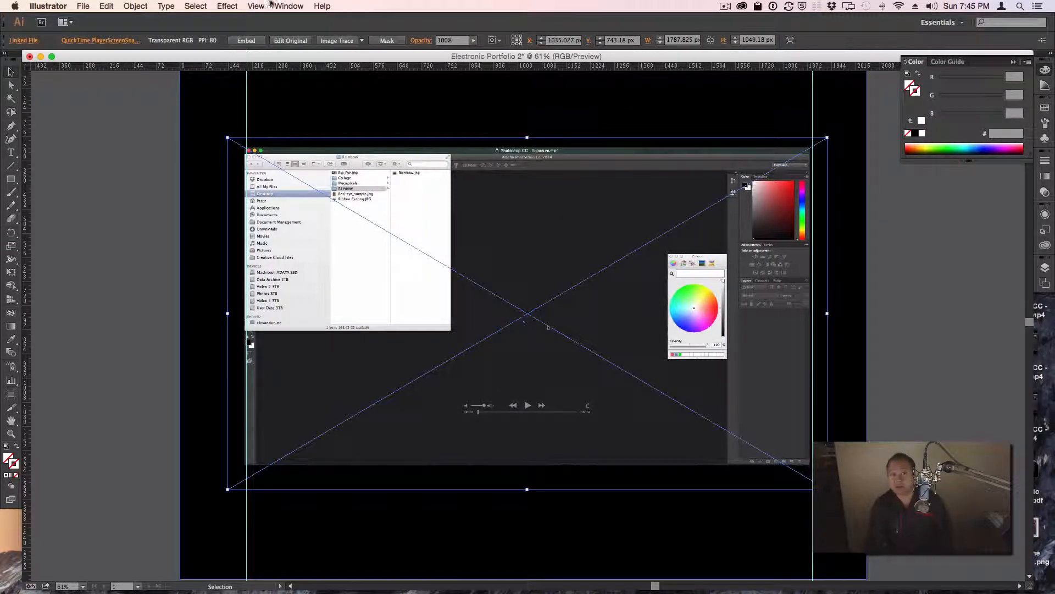
{"action": "left_click", "coordinate": [255, 7]}
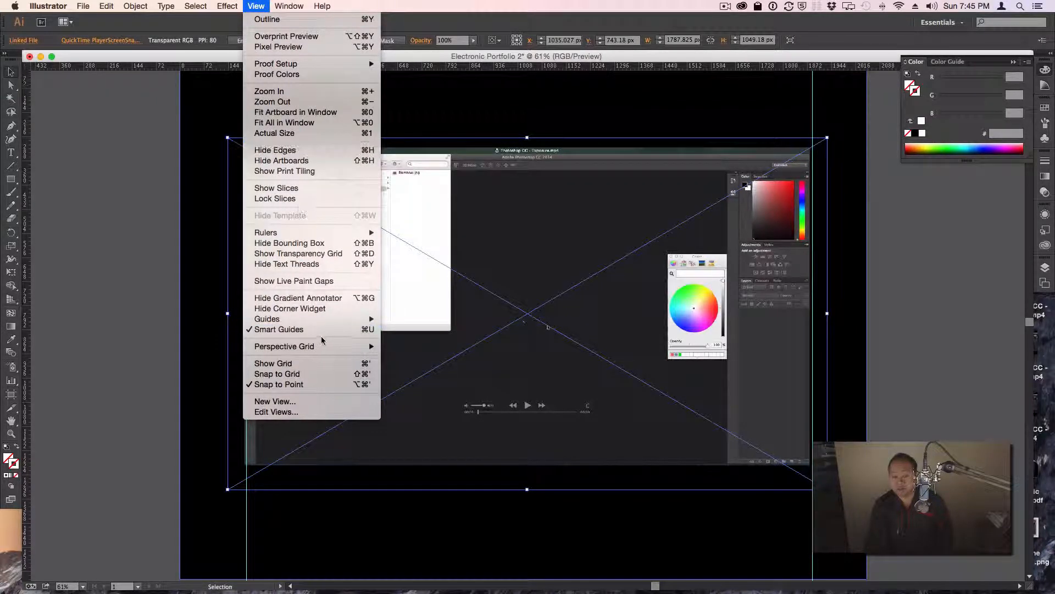
{"action": "mouse_move", "coordinate": [327, 320]}
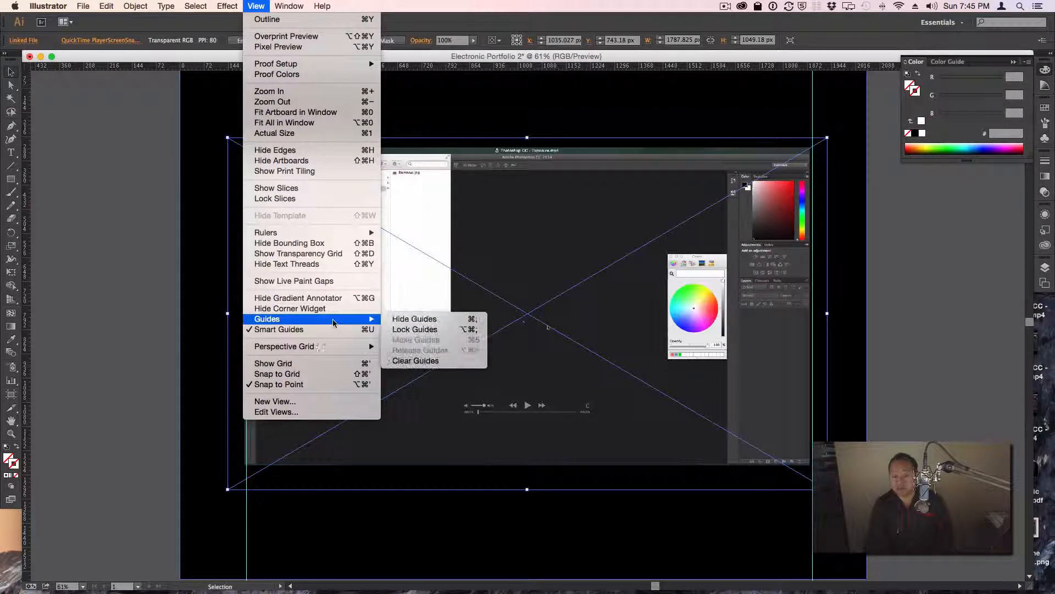
{"action": "left_click", "coordinate": [417, 360]}
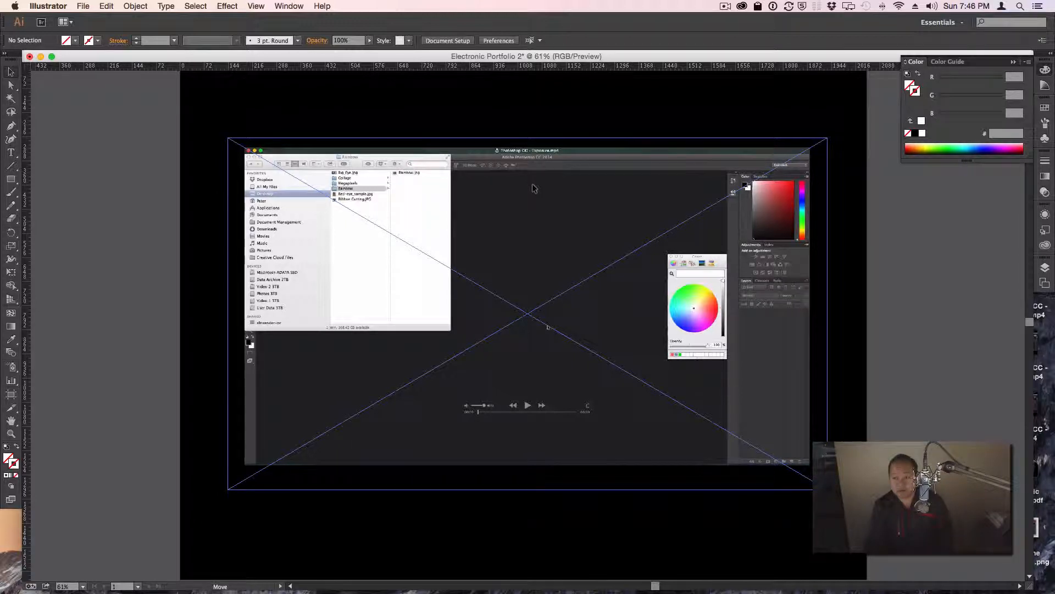
{"action": "left_click_drag", "start_coordinate": [533, 187], "coordinate": [537, 191]}
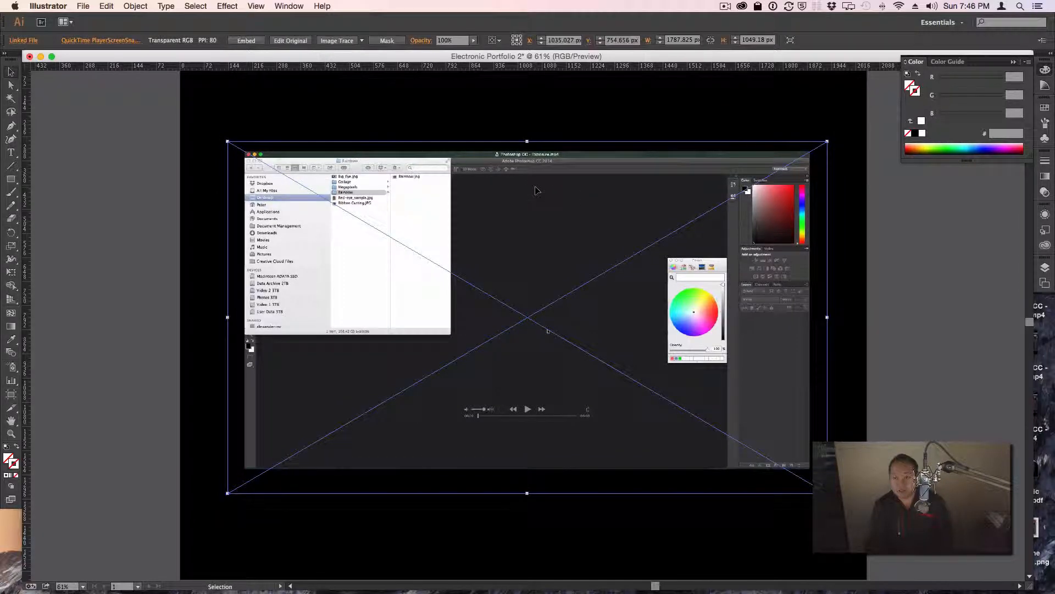
{"action": "left_click", "coordinate": [547, 331], "text": "ctrl"}
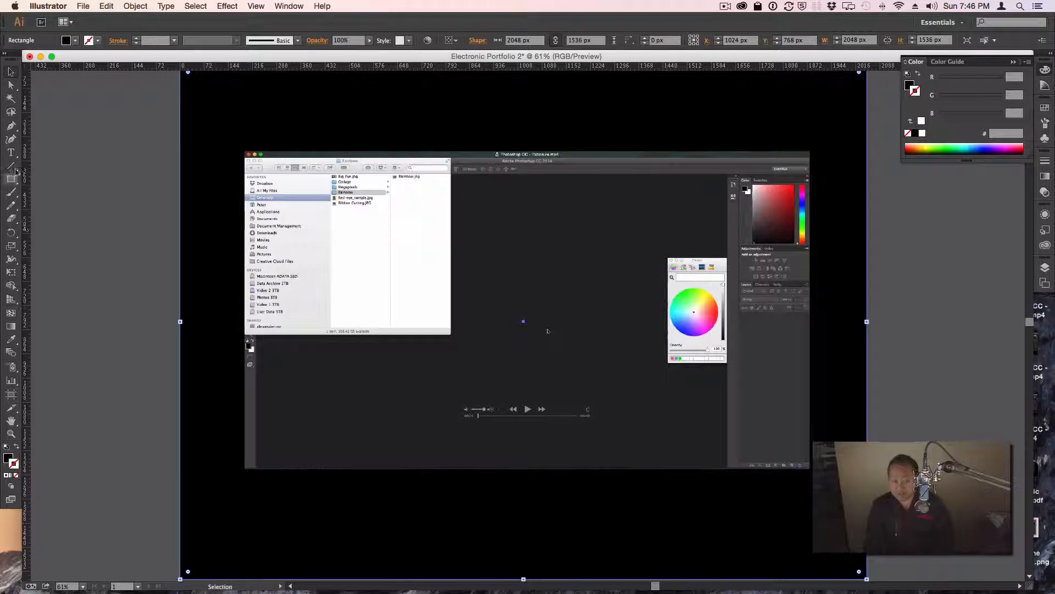
{"action": "left_click", "coordinate": [10, 154]}
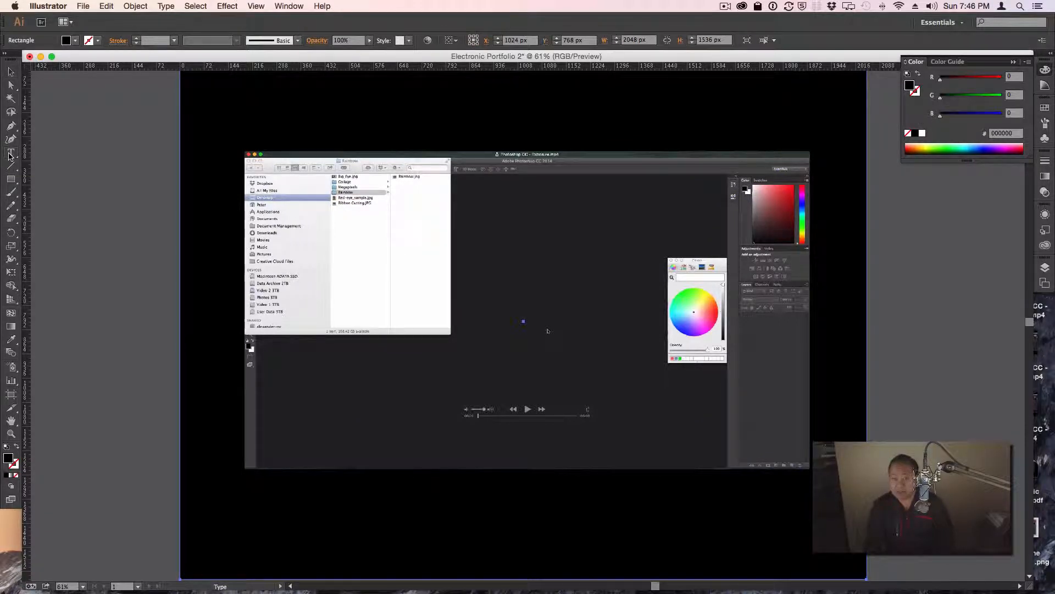
{"action": "key", "text": "v"}
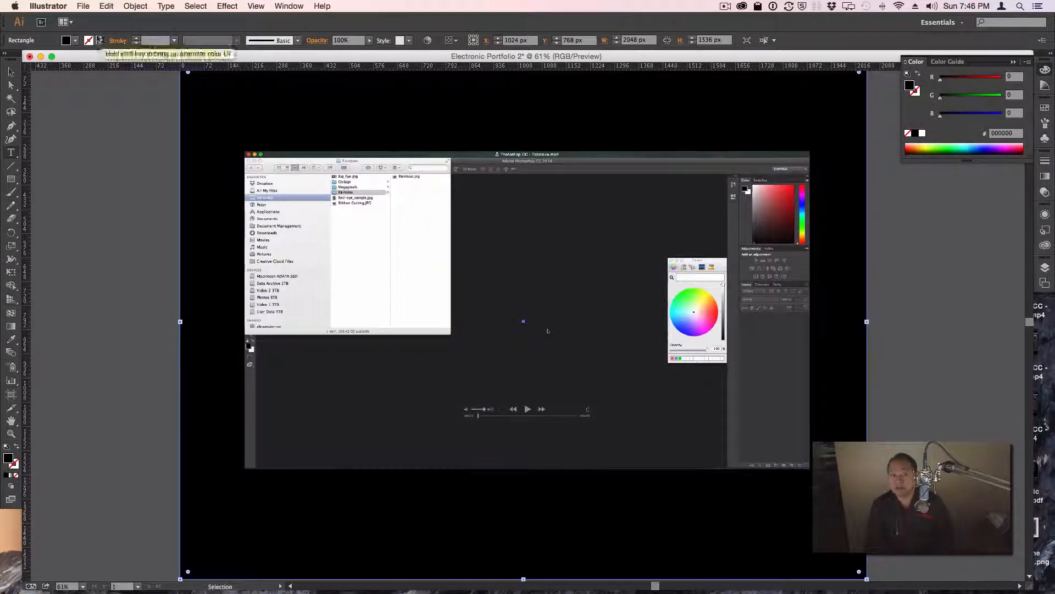
{"action": "left_click", "coordinate": [67, 41]}
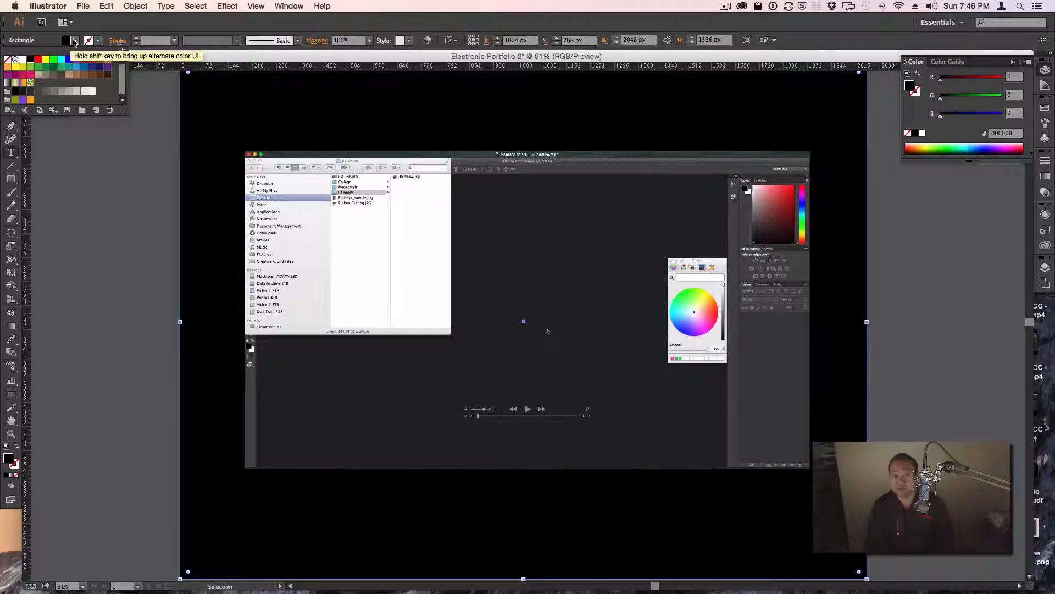
{"action": "left_click", "coordinate": [91, 93]}
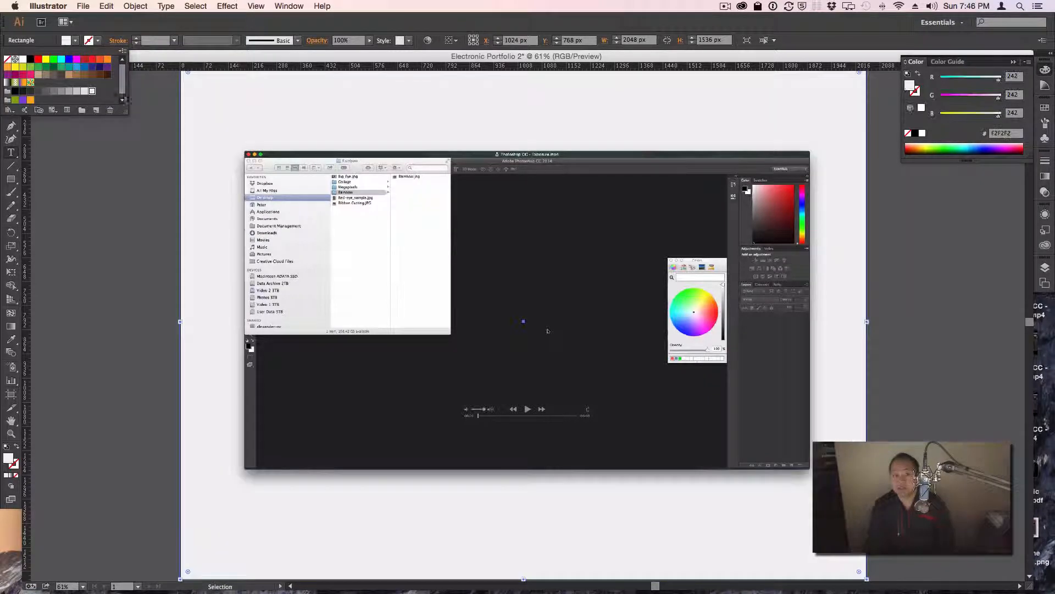
{"action": "key", "text": "super"}
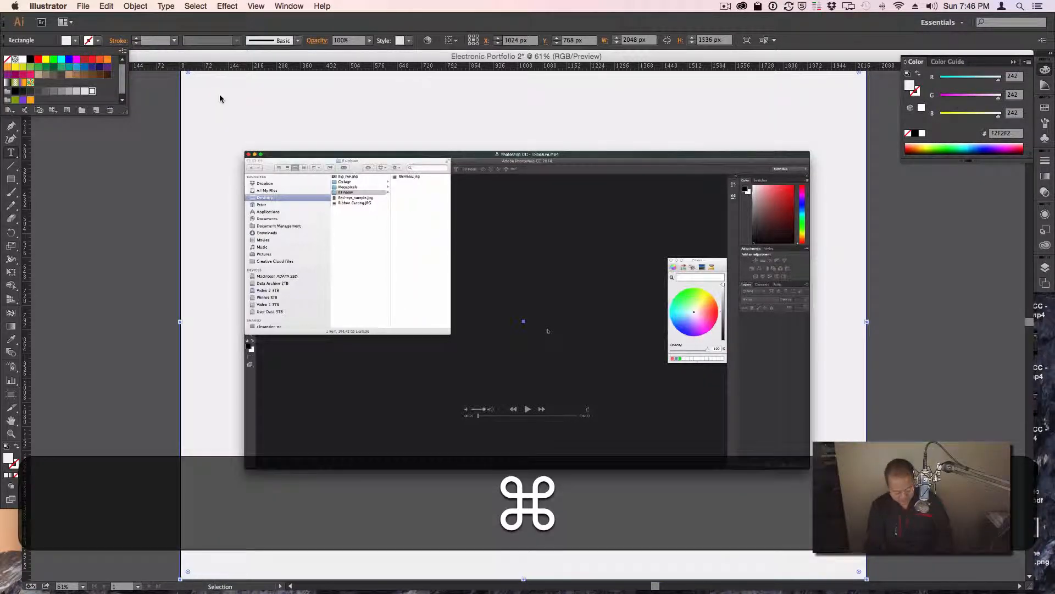
{"action": "key", "text": "super+z"}
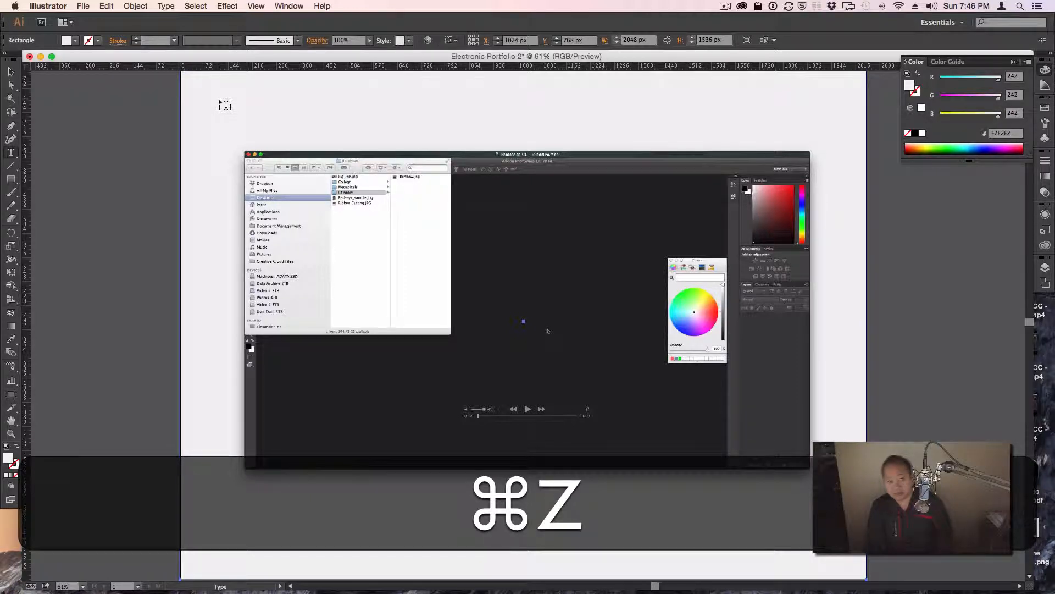
{"action": "key", "text": "super+z"}
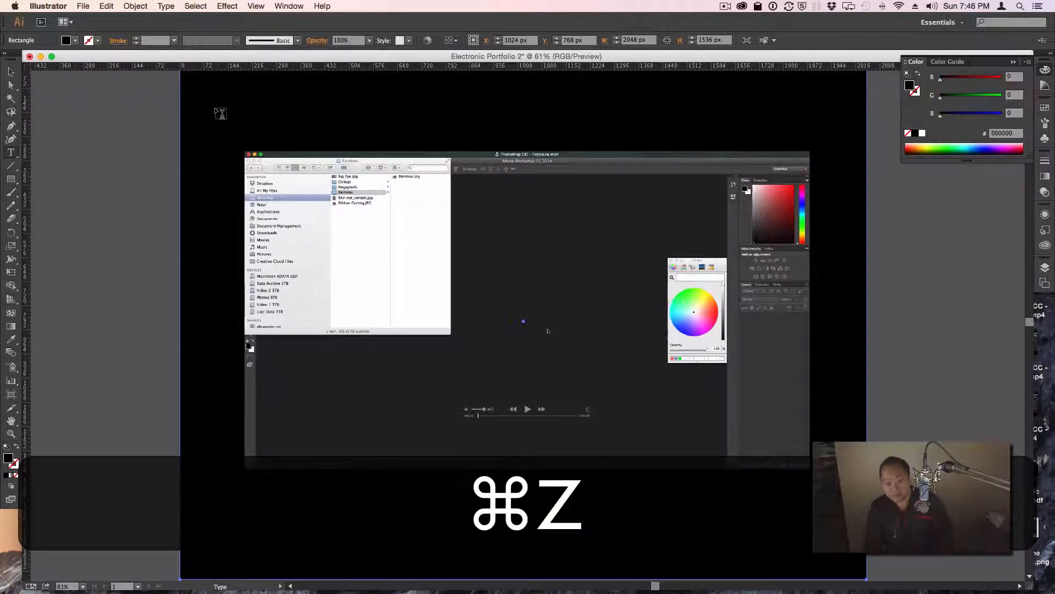
{"action": "key", "text": "v"}
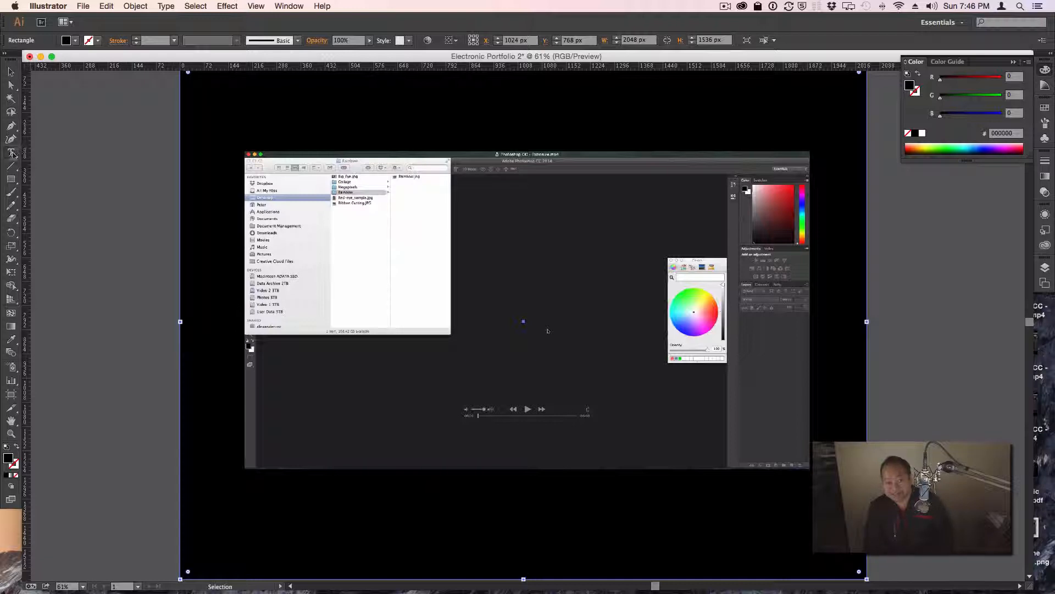
Step: Start a point text object above the screenshot's upper-left corner and set its fill to light grey F2F2F2
{"action": "left_click", "coordinate": [11, 155]}
{"action": "key", "text": "v"}
{"action": "key", "text": "t"}
{"action": "left_click", "coordinate": [250, 123]}
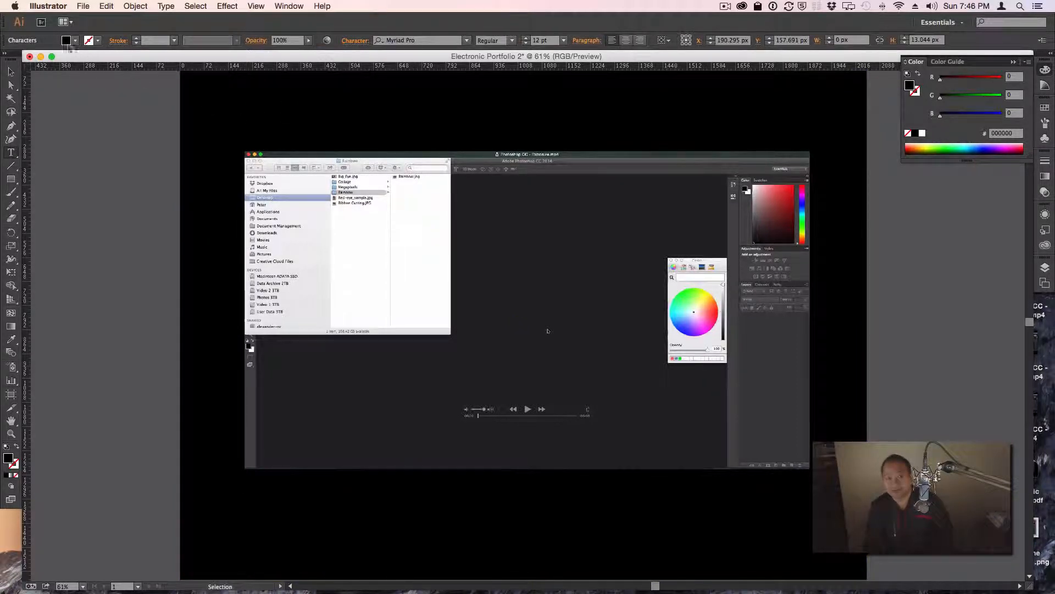
{"action": "left_click", "coordinate": [75, 40]}
{"action": "left_click", "coordinate": [92, 91]}
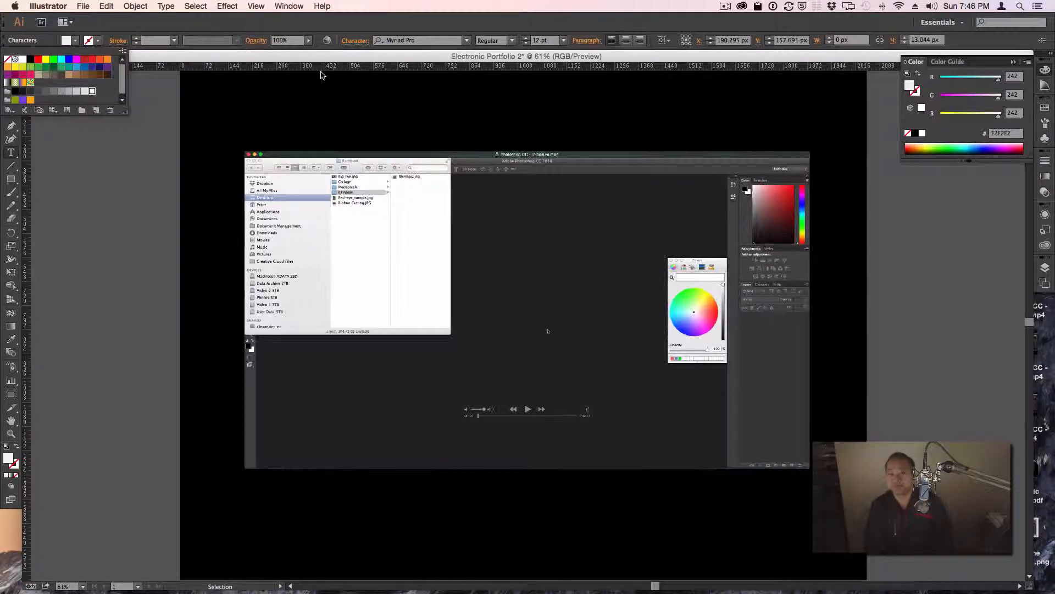
Step: Set the new text's font to Century Gothic Regular at 60 pt
{"action": "left_click", "coordinate": [469, 44]}
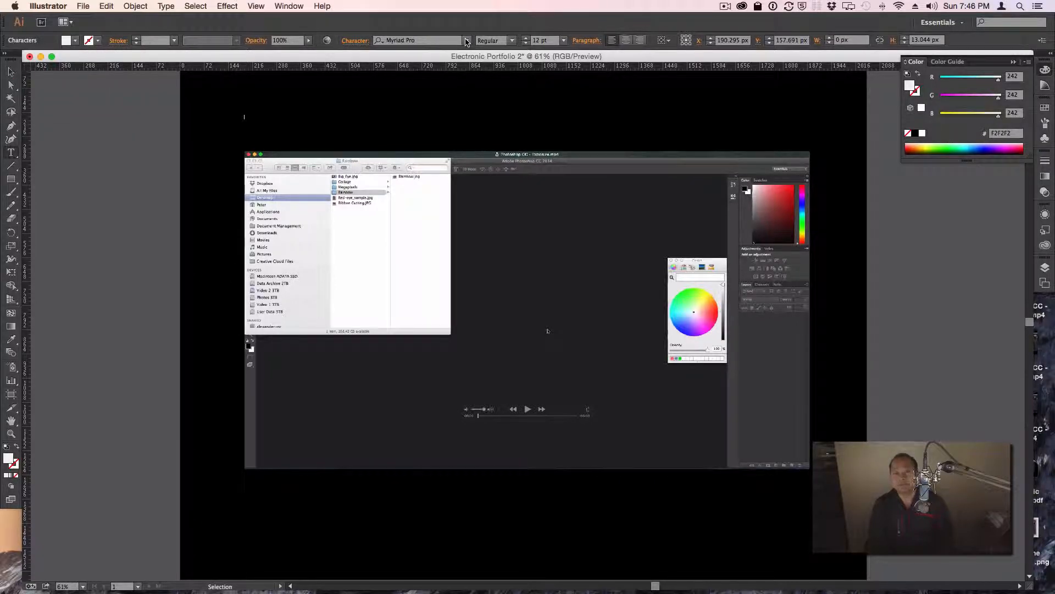
{"action": "left_click", "coordinate": [466, 43]}
{"action": "scroll", "coordinate": [486, 198], "scroll_direction": "up", "scroll_amount": 3}
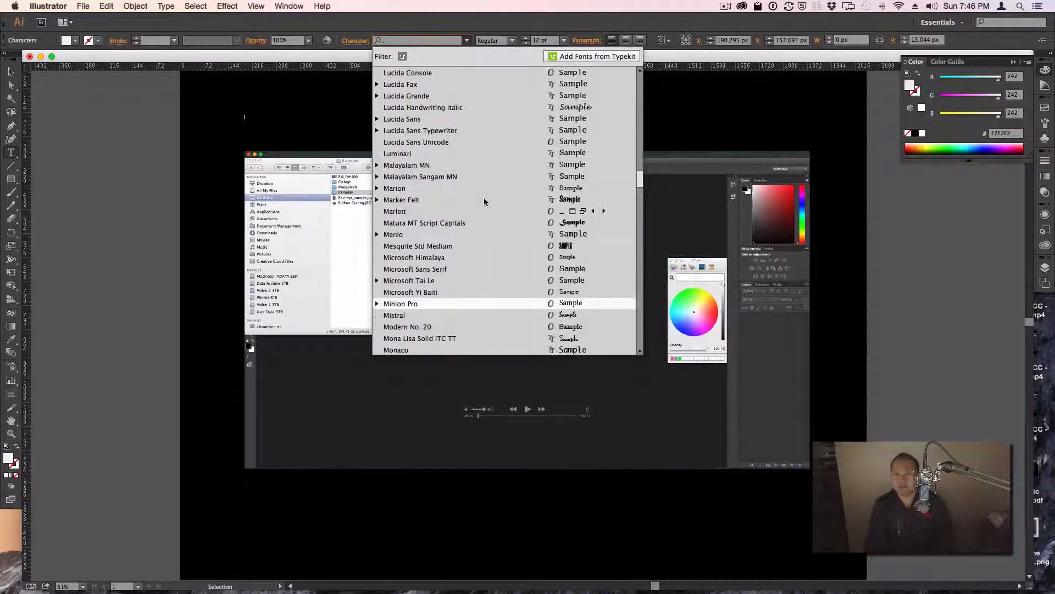
{"action": "scroll", "coordinate": [484, 201], "scroll_direction": "up", "scroll_amount": 15}
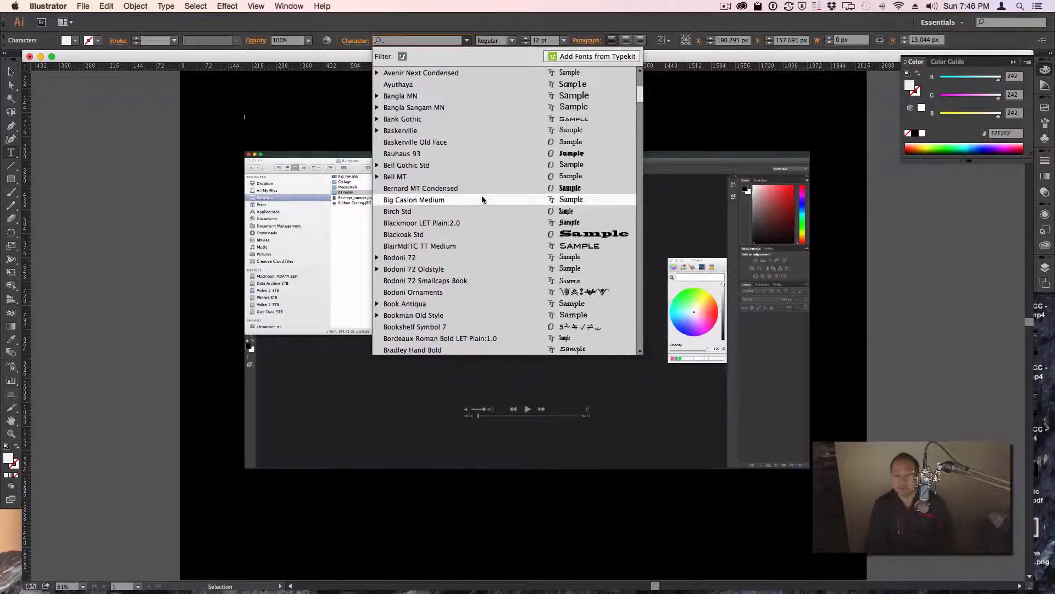
{"action": "scroll", "coordinate": [482, 195], "scroll_direction": "down", "scroll_amount": 7}
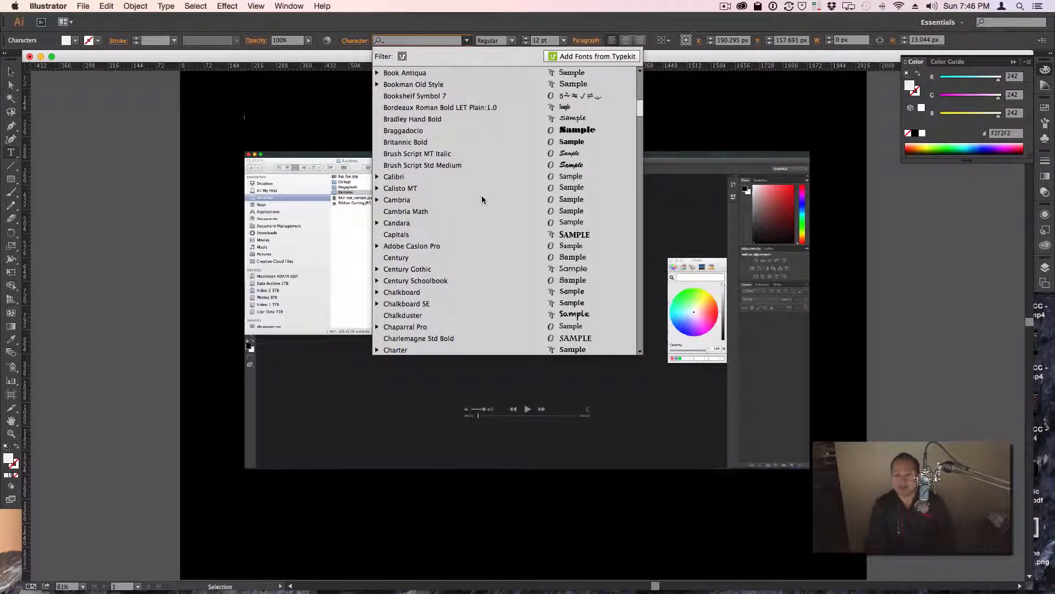
{"action": "left_click", "coordinate": [470, 268]}
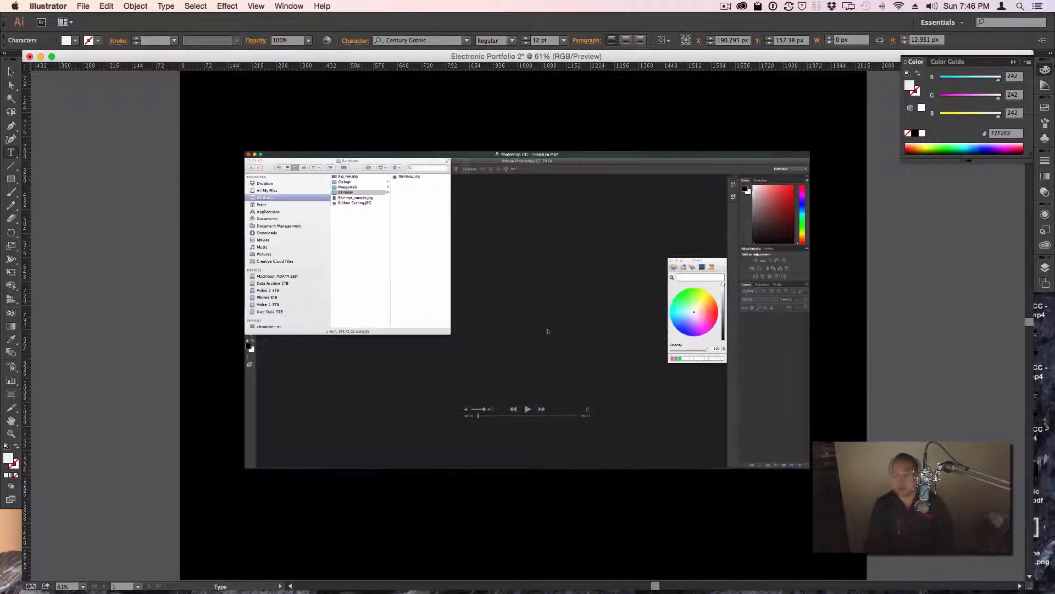
{"action": "left_click", "coordinate": [564, 43]}
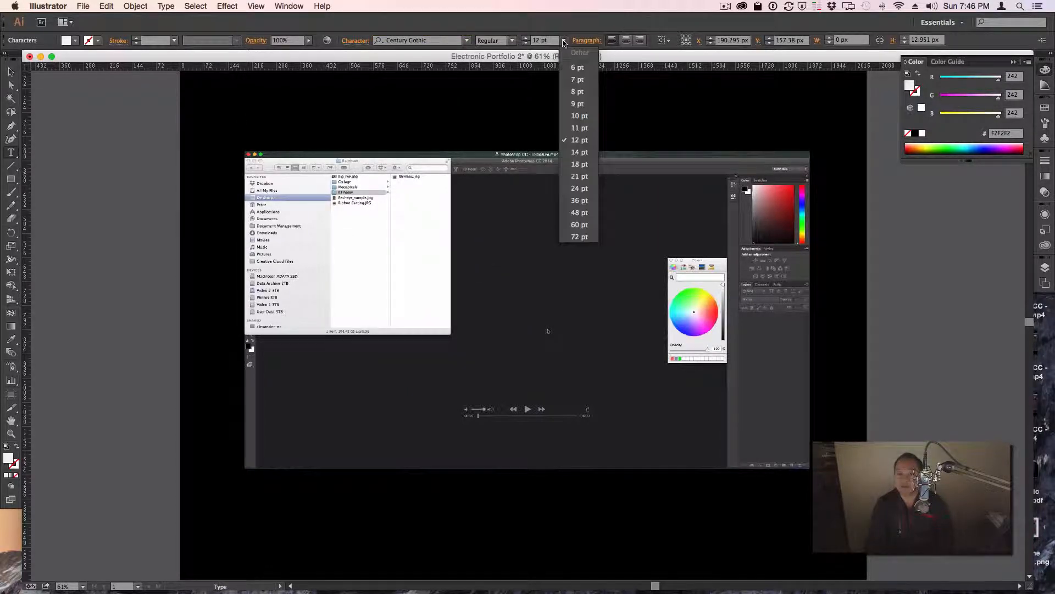
{"action": "left_click", "coordinate": [579, 229]}
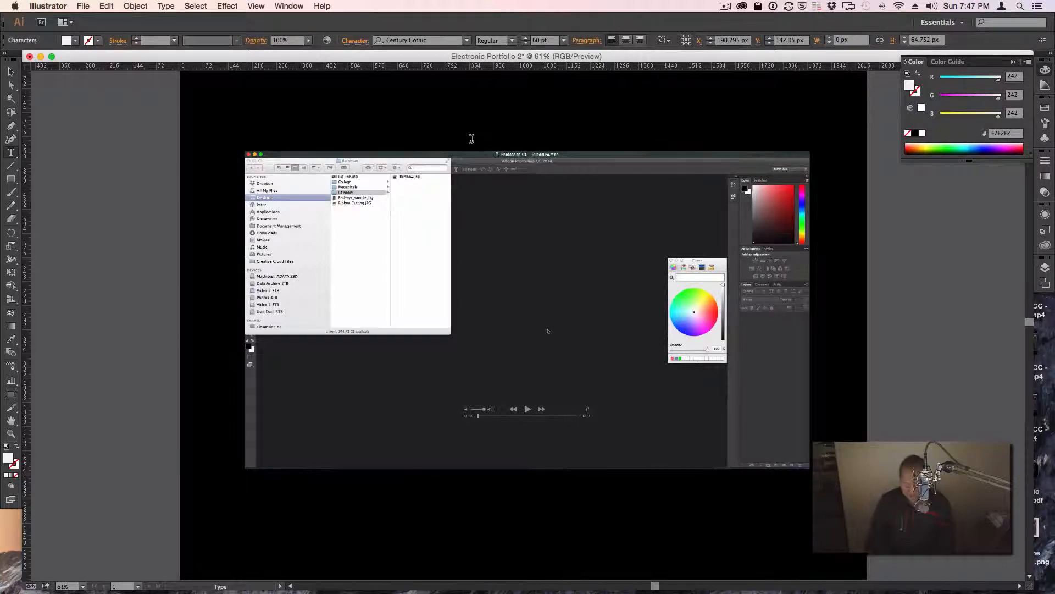
Step: Enter the title "Video Tutorial" above the screenshot and finish the text object
{"action": "key", "text": "shift+v"}
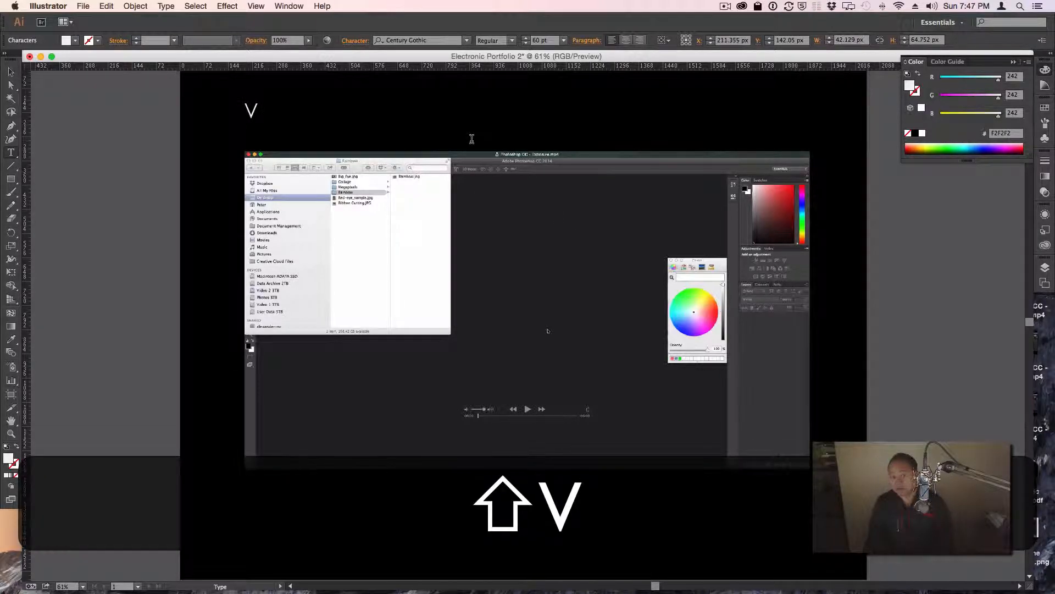
{"action": "type", "text": "ieo"}
{"action": "key", "text": "BackSpace"}
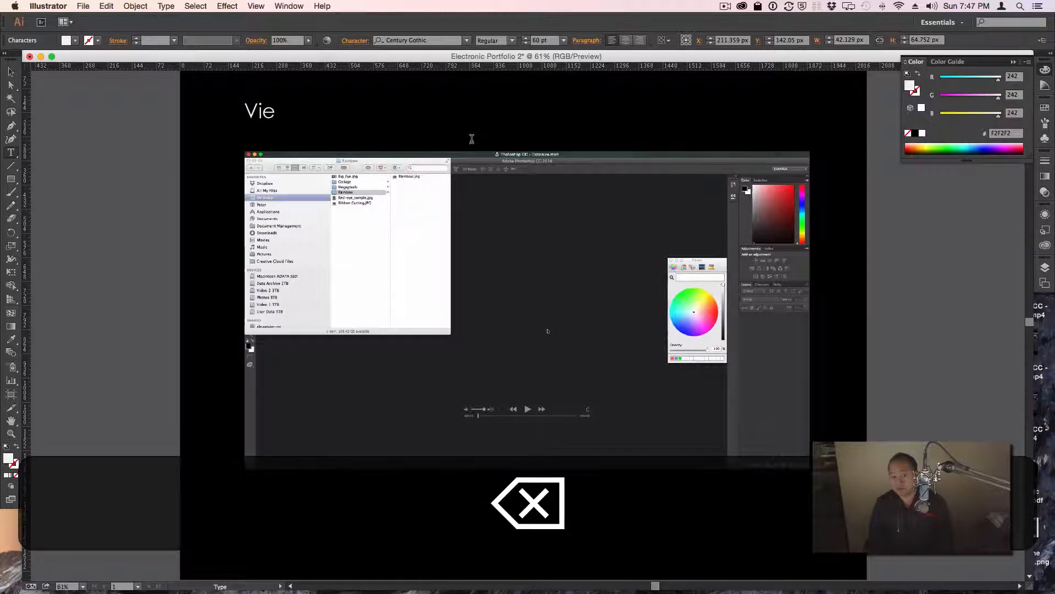
{"action": "type", "text": "deo Tu"}
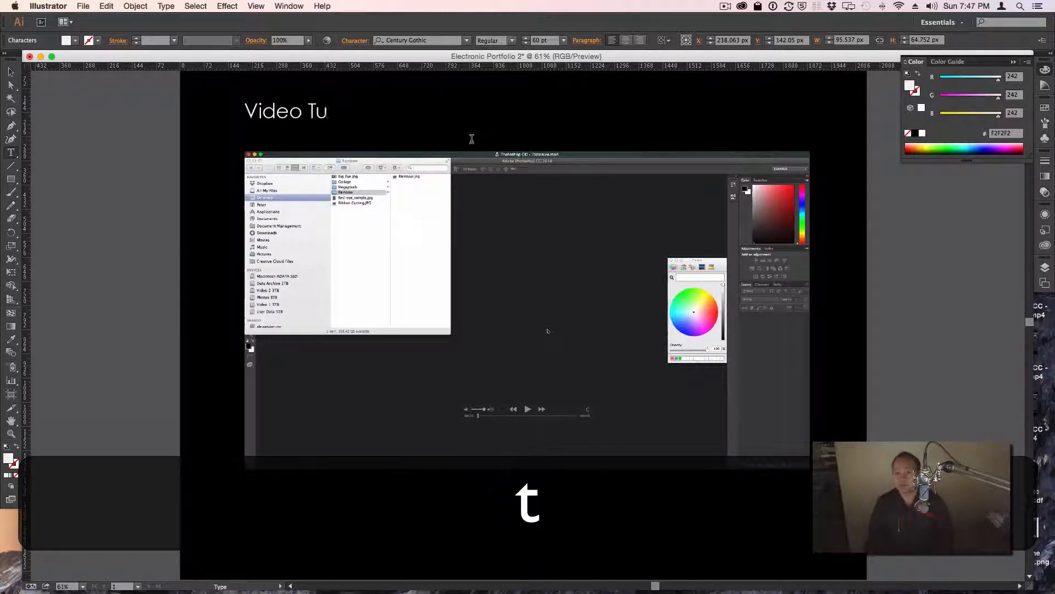
{"action": "type", "text": "torial"}
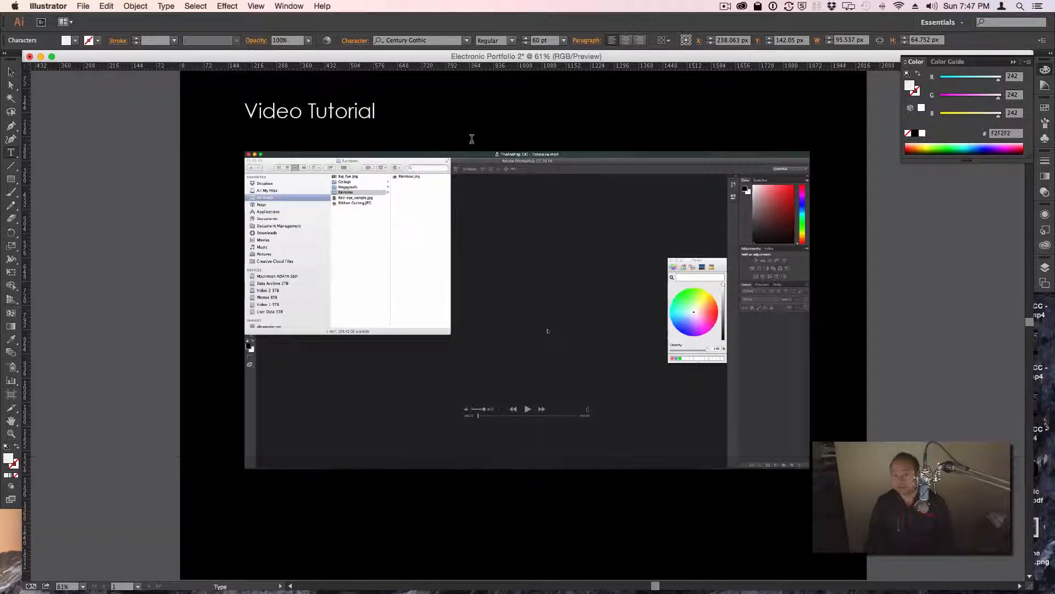
{"action": "key", "text": "Escape"}
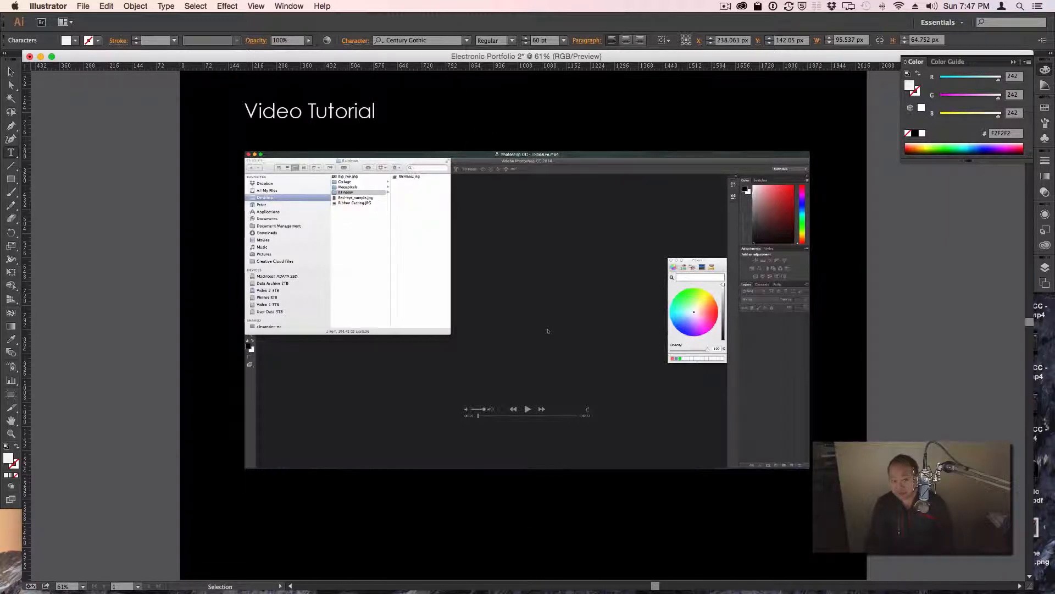
{"action": "left_click", "coordinate": [11, 71]}
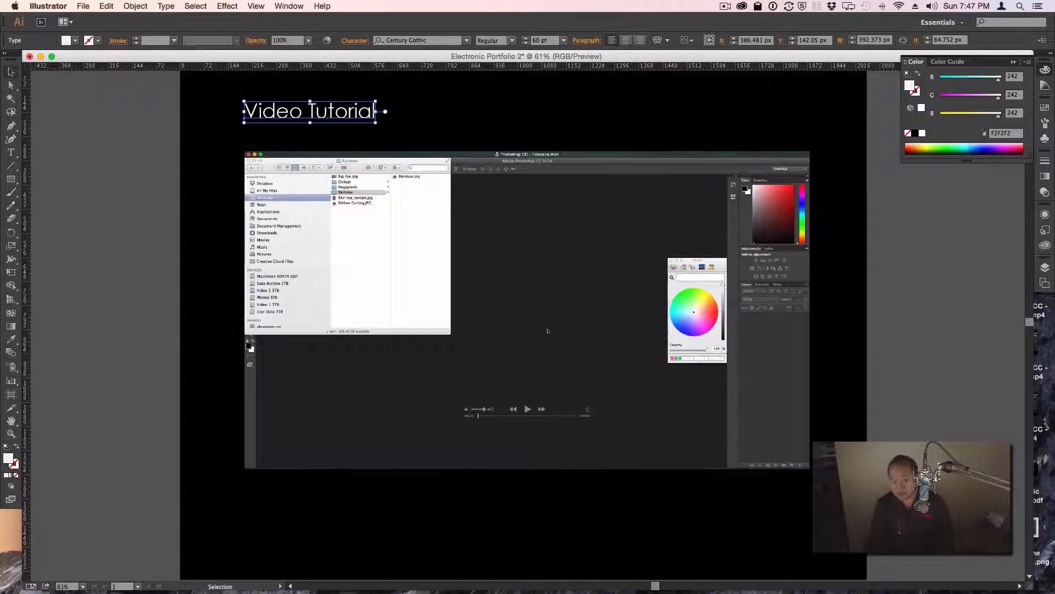
Step: Start a new point text object beside the "Video Tutorial" title and set its fill to light grey F2F2F2
{"action": "left_click", "coordinate": [12, 153]}
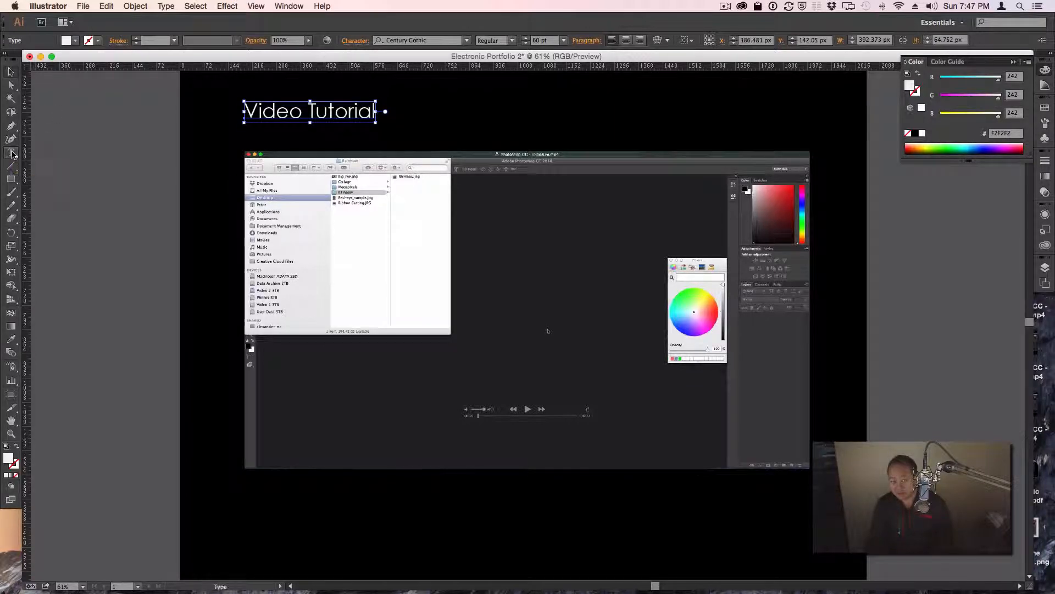
{"action": "left_click", "coordinate": [407, 112]}
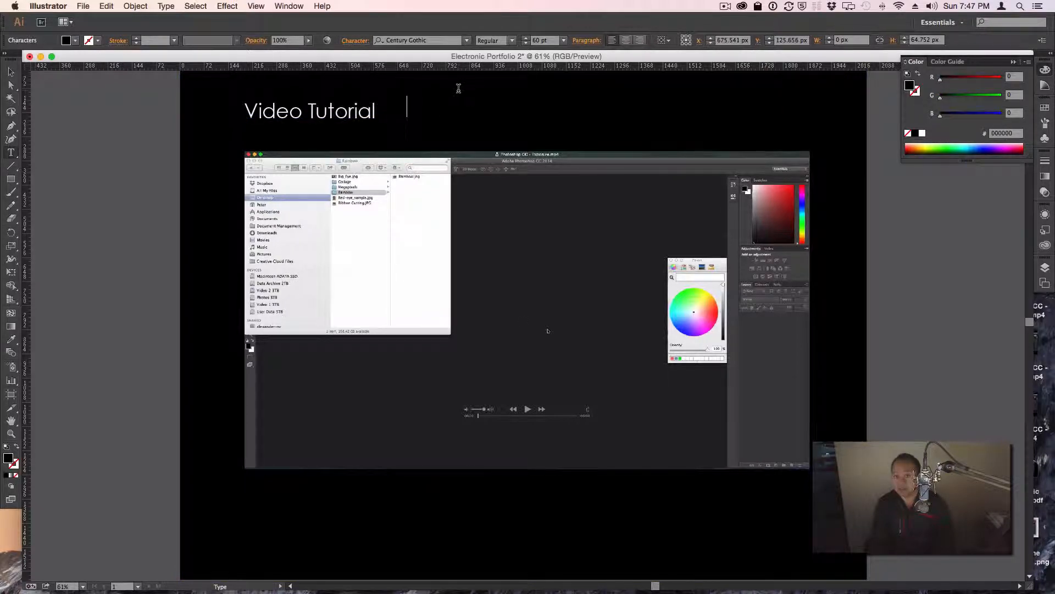
{"action": "key", "text": "shift"}
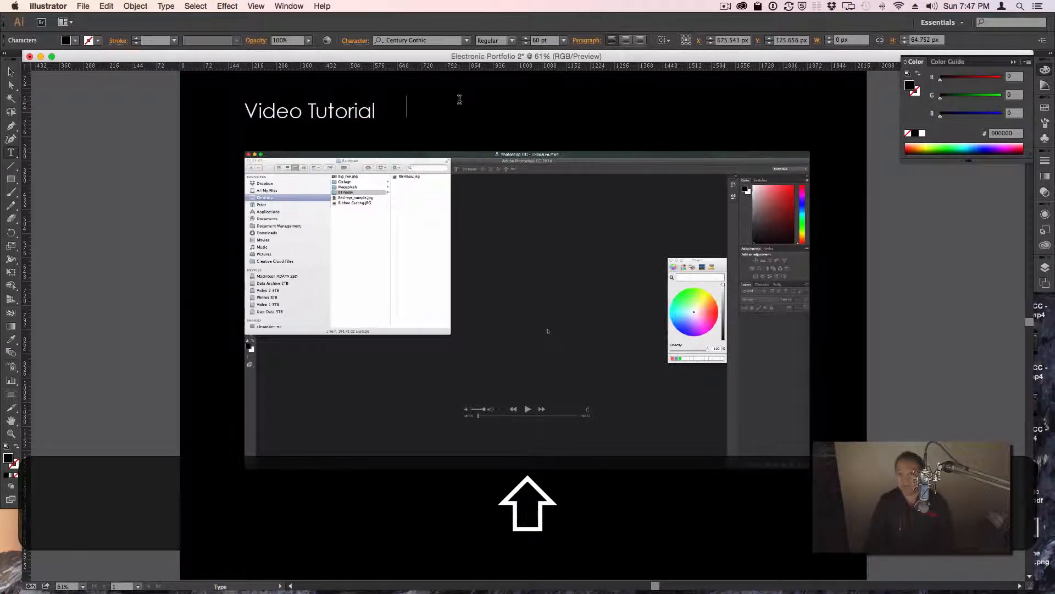
{"action": "type", "text": "PH"}
{"action": "key", "text": "BackSpace"}
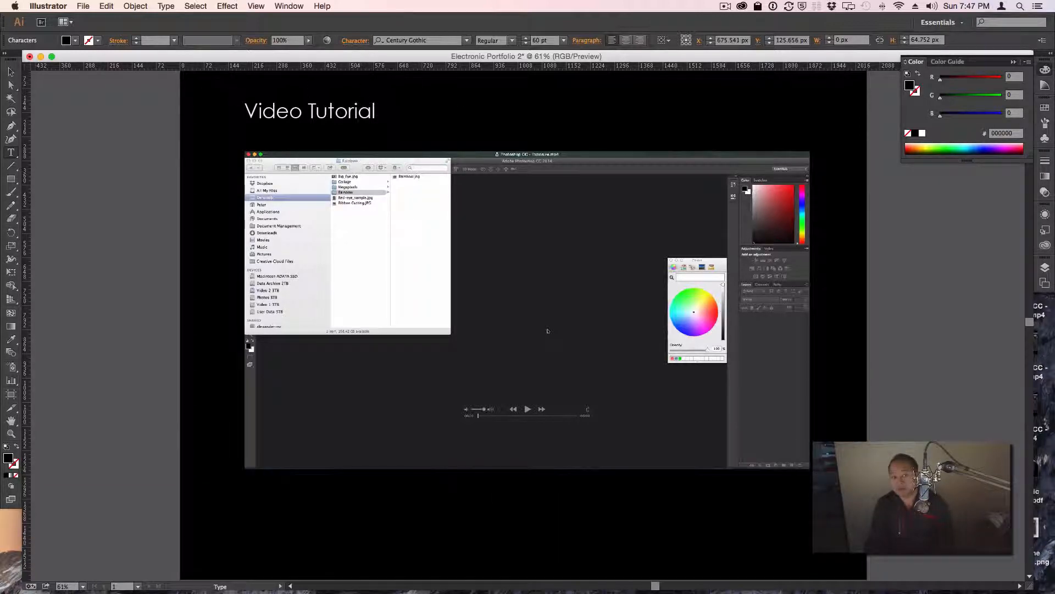
{"action": "key", "text": "Escape"}
{"action": "left_click", "coordinate": [76, 40]}
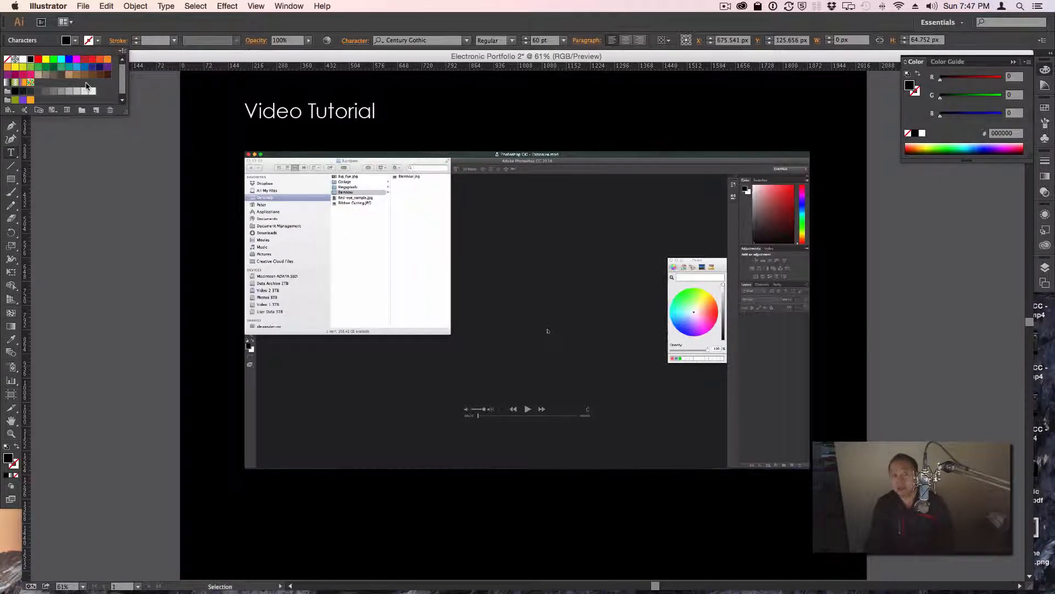
{"action": "left_click", "coordinate": [92, 90]}
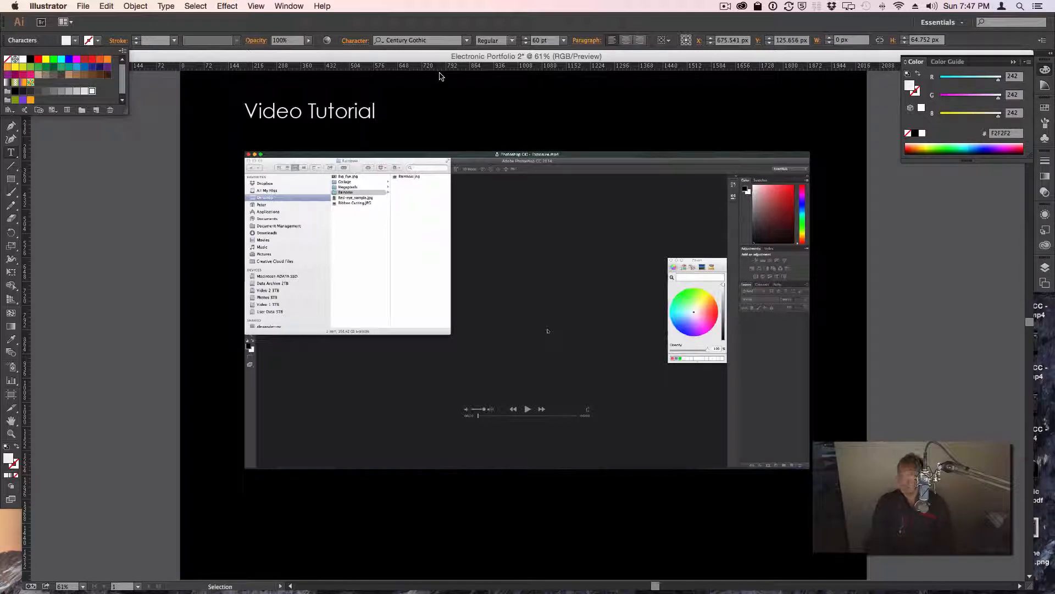
Step: Enter the text "Photoshop" in the new text object beside the "Video Tutorial" title
{"action": "type", "text": "P"}
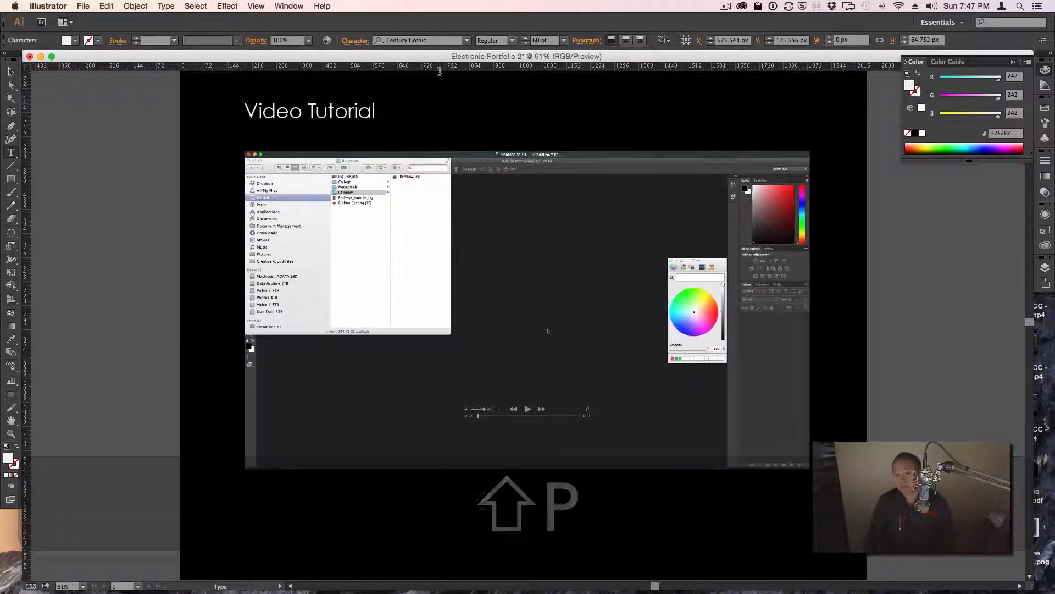
{"action": "type", "text": "P"}
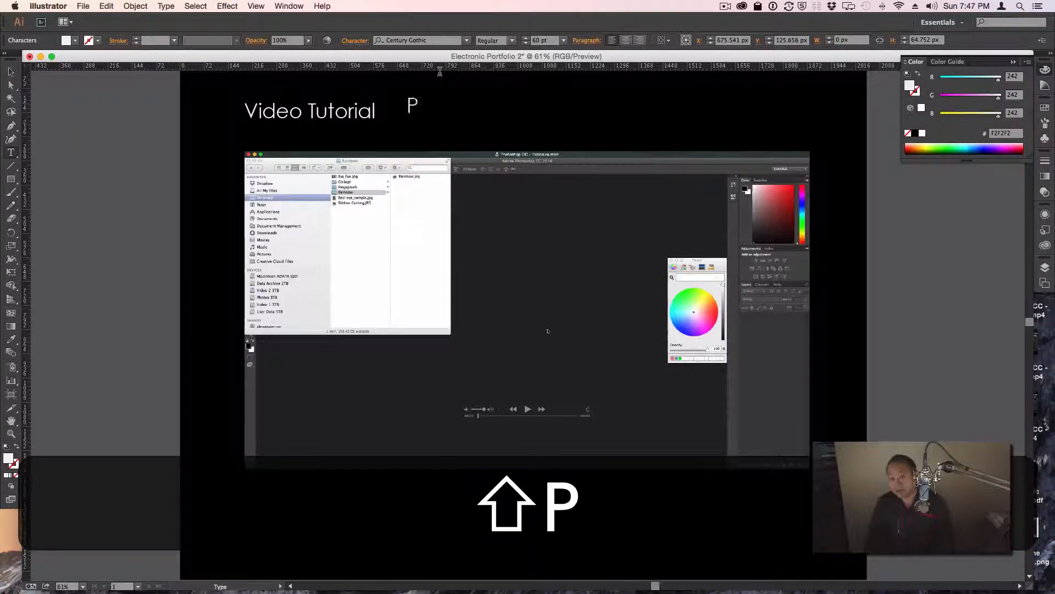
{"action": "type", "text": "htot"}
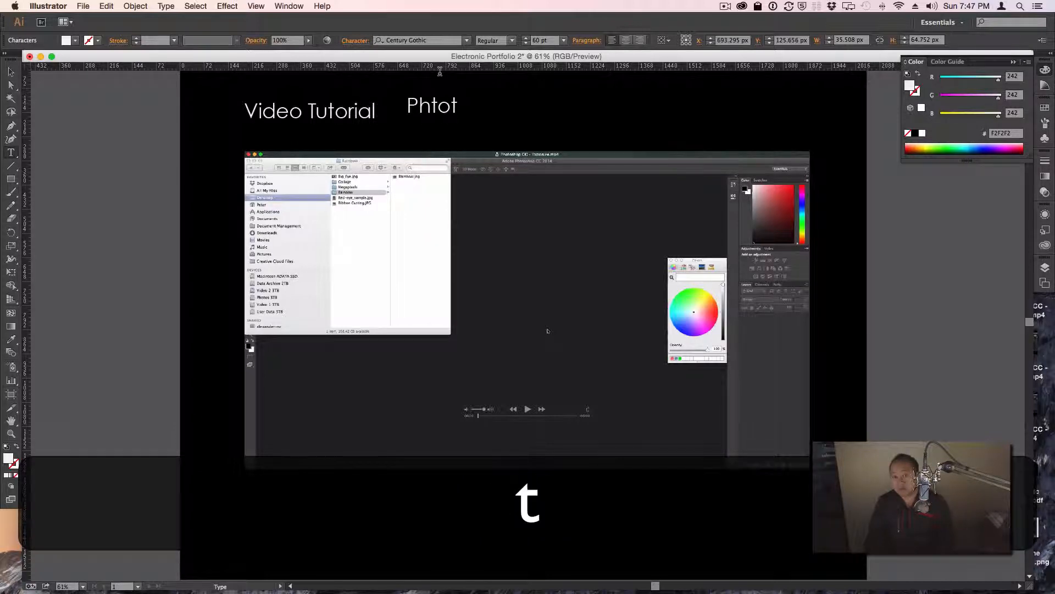
{"action": "key", "text": "BackSpace"}
{"action": "key", "text": "BackSpace"}
{"action": "key", "text": "BackSpace"}
{"action": "type", "text": "otoshop"}
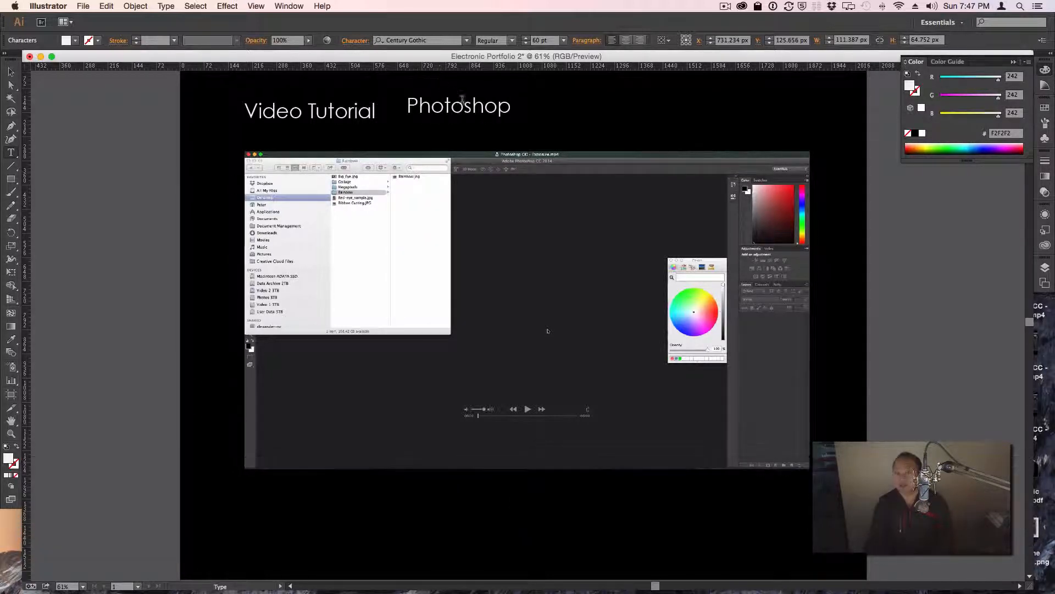
Step: Set the "Photoshop" text to Century Gothic Bold at 120 pt and finish the text object
{"action": "left_click_drag", "start_coordinate": [513, 105], "coordinate": [401, 103]}
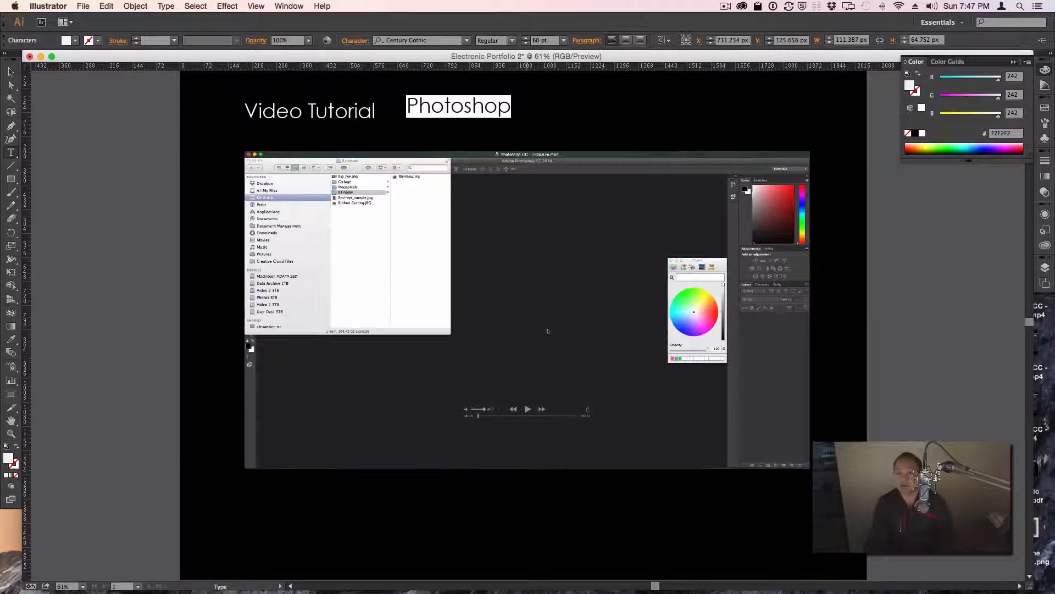
{"action": "double_click", "coordinate": [534, 40]}
{"action": "type", "text": "120"}
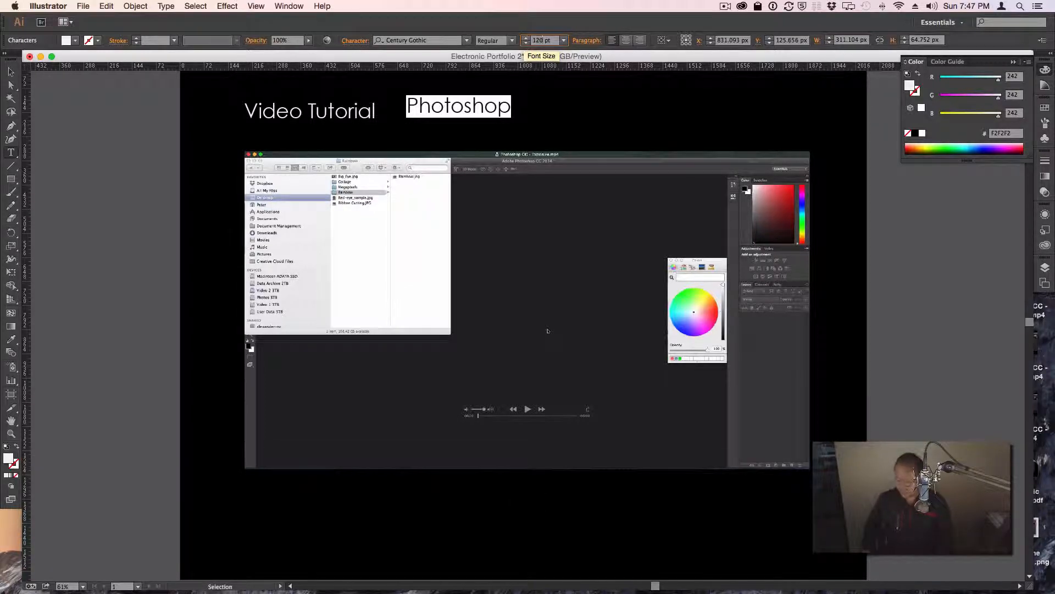
{"action": "key", "text": "Return"}
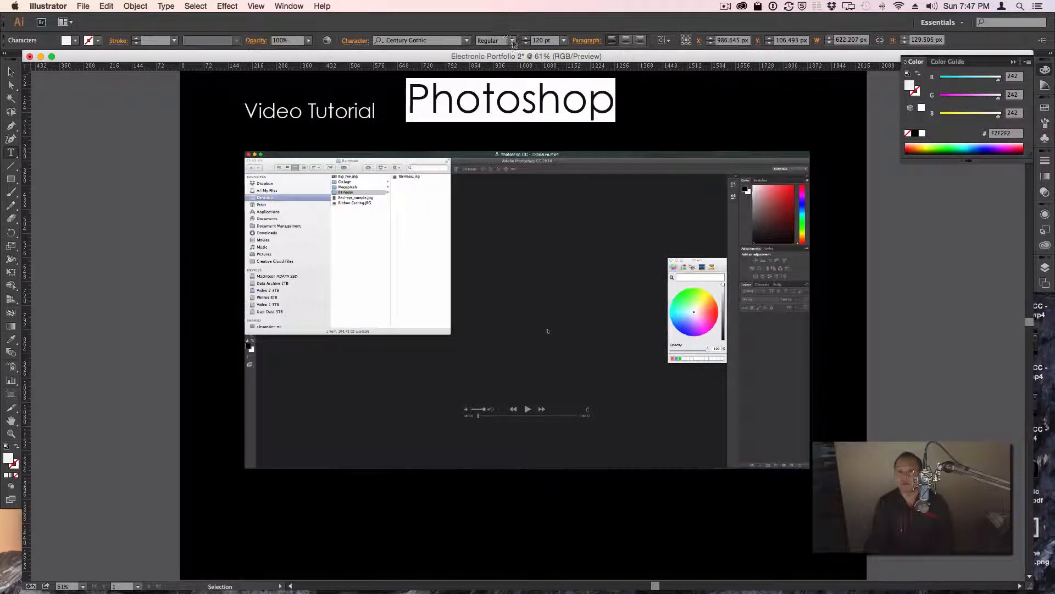
{"action": "left_click", "coordinate": [513, 42]}
{"action": "left_click", "coordinate": [509, 73]}
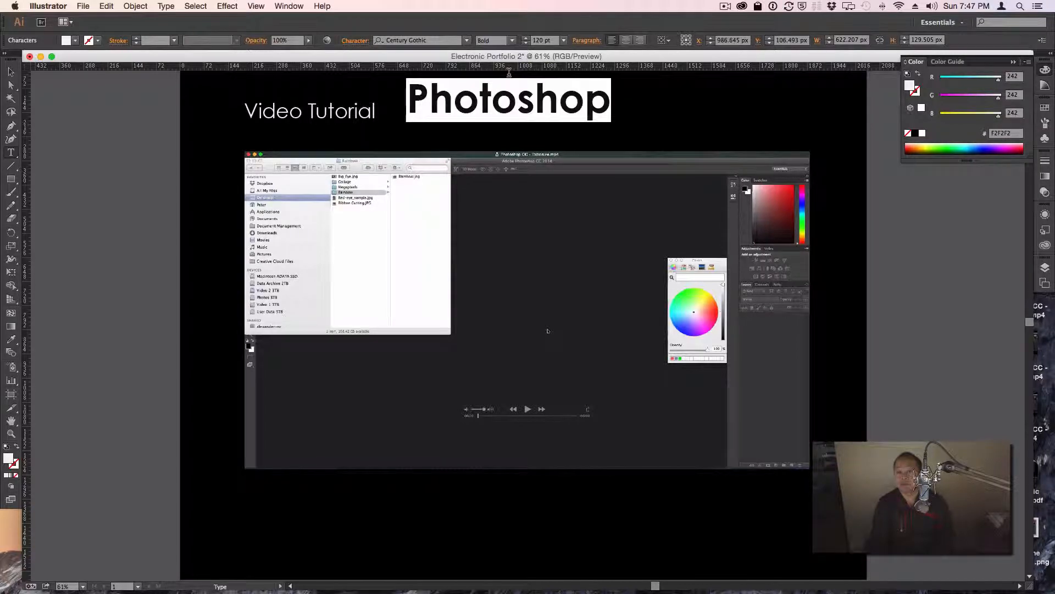
{"action": "key", "text": "super+z"}
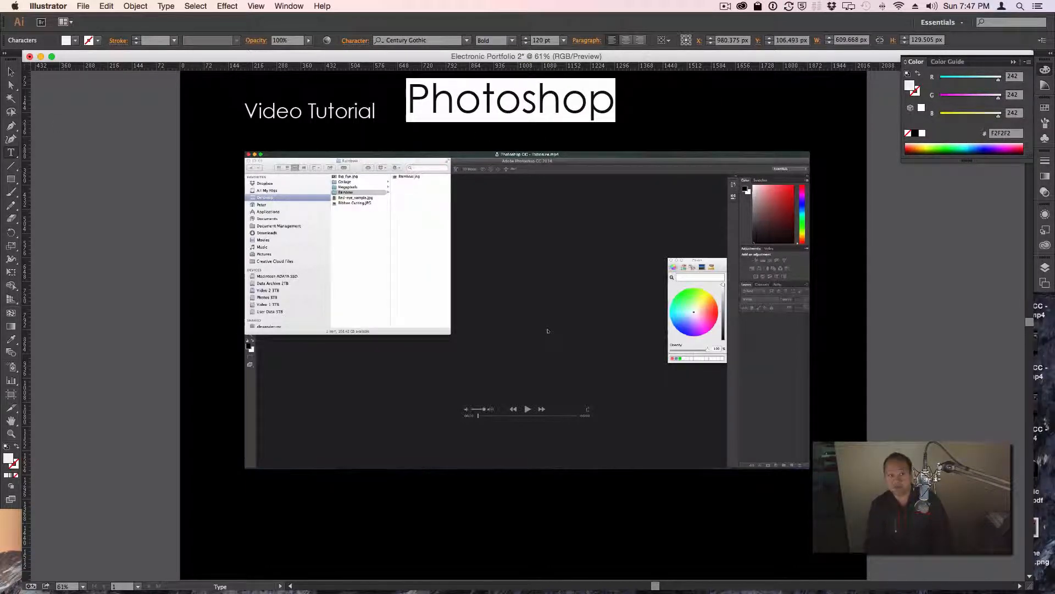
{"action": "left_click", "coordinate": [9, 72]}
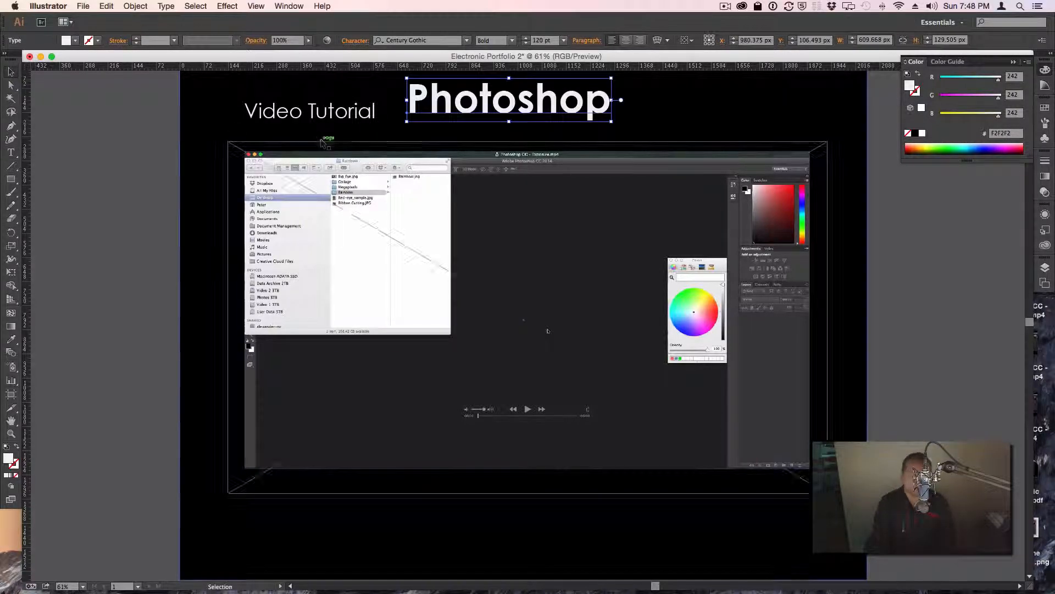
Step: Move the placed screenshot down to about Y 868 px and place "Photoshop" directly beneath "Video Tutorial", aligned with its left edge
{"action": "left_click_drag", "start_coordinate": [548, 232], "coordinate": [542, 268]}
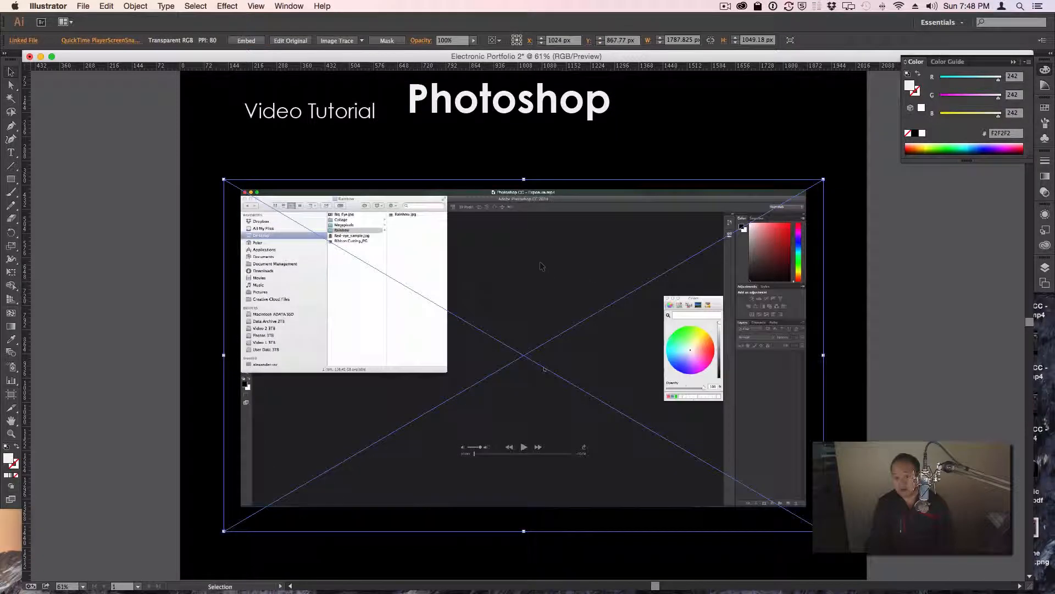
{"action": "left_click", "coordinate": [505, 96]}
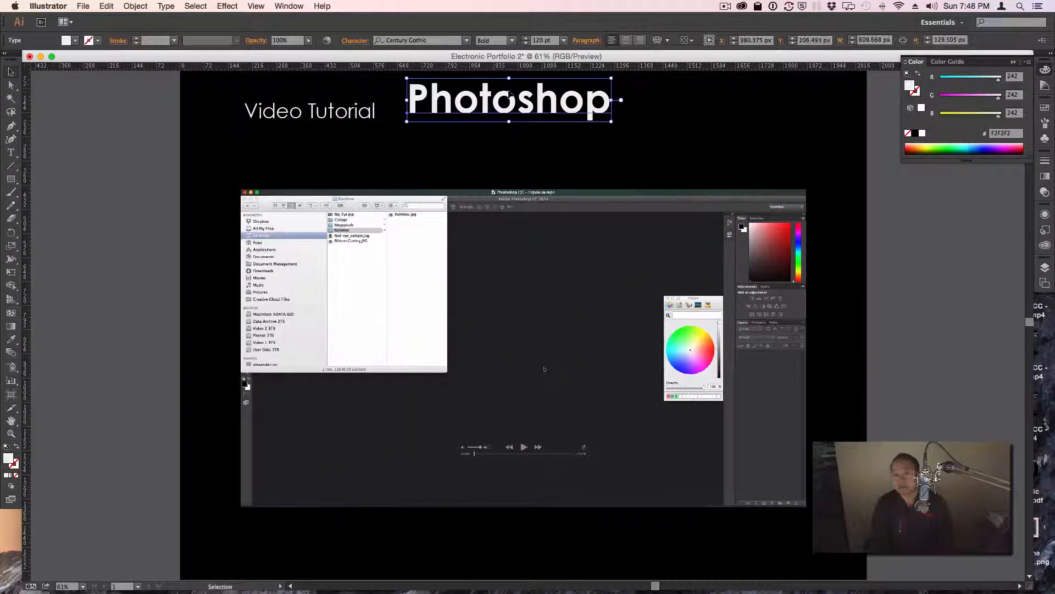
{"action": "left_click_drag", "start_coordinate": [510, 96], "coordinate": [346, 137]}
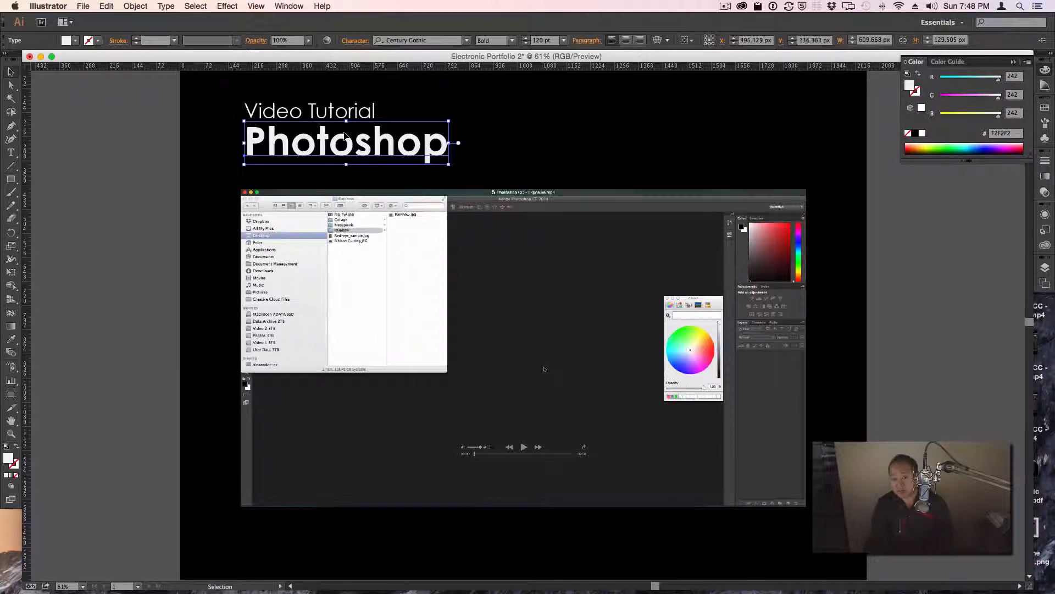
{"action": "left_click", "coordinate": [525, 132]}
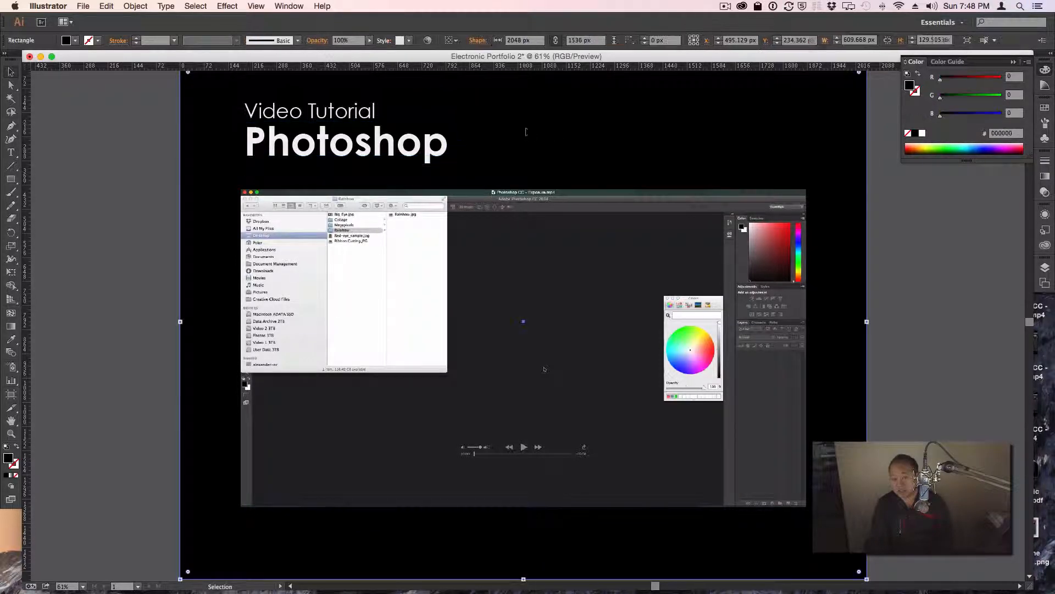
Step: Raise the placed screenshot about 31 px and shift both title lines together about 21 px to the left
{"action": "left_click", "coordinate": [540, 192]}
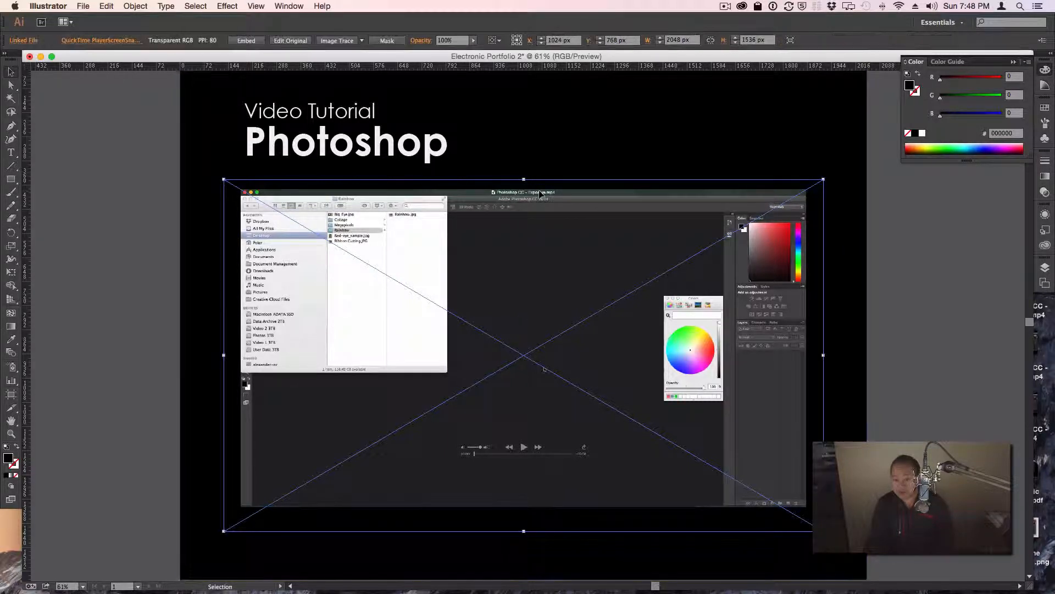
{"action": "left_click_drag", "start_coordinate": [539, 190], "coordinate": [542, 182]}
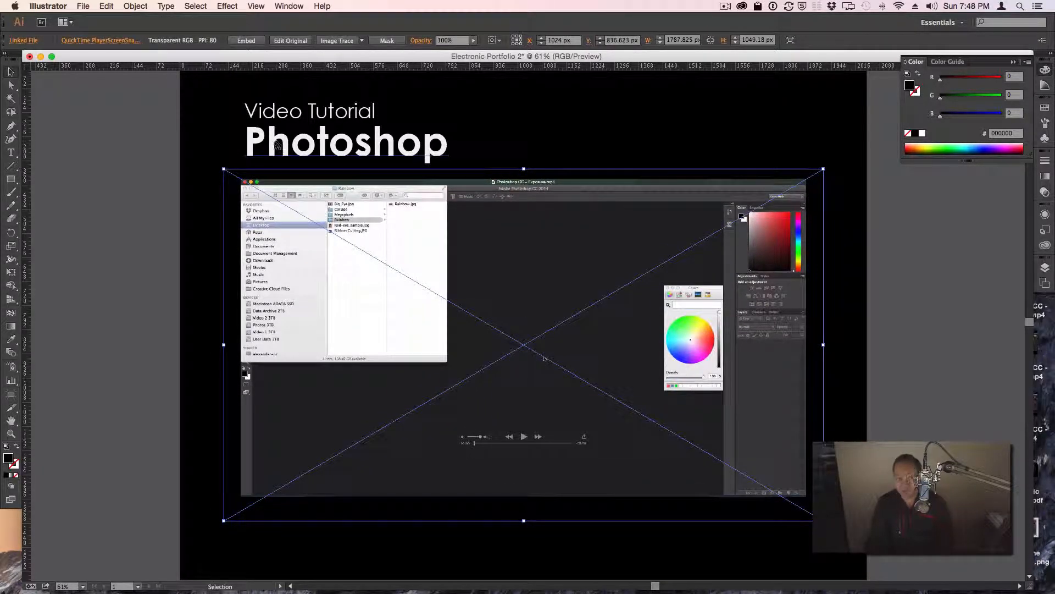
{"action": "left_click", "coordinate": [260, 117]}
{"action": "key", "text": "shift"}
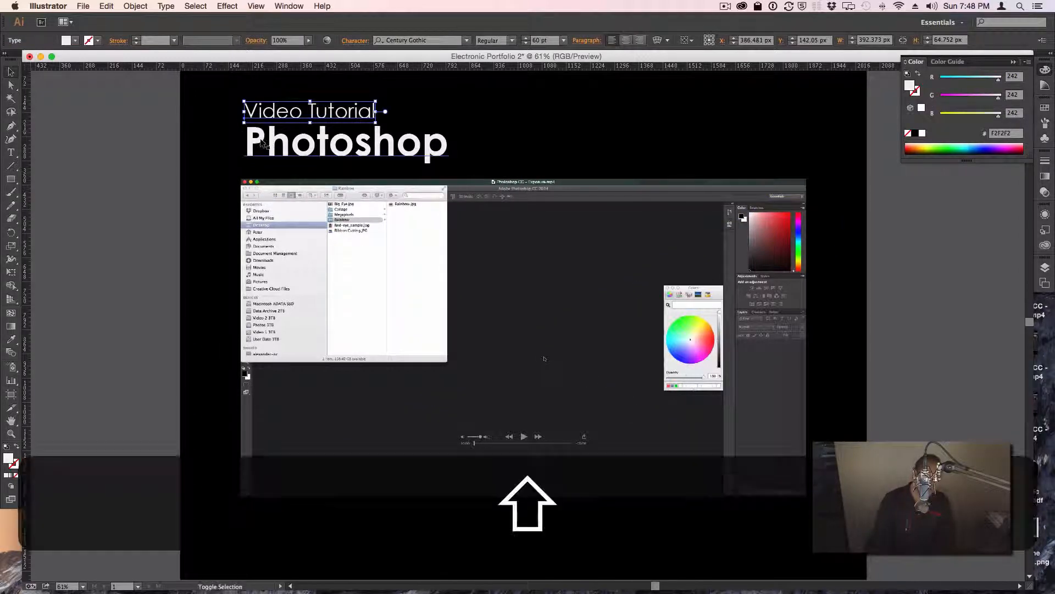
{"action": "left_click", "coordinate": [262, 143], "text": "shift"}
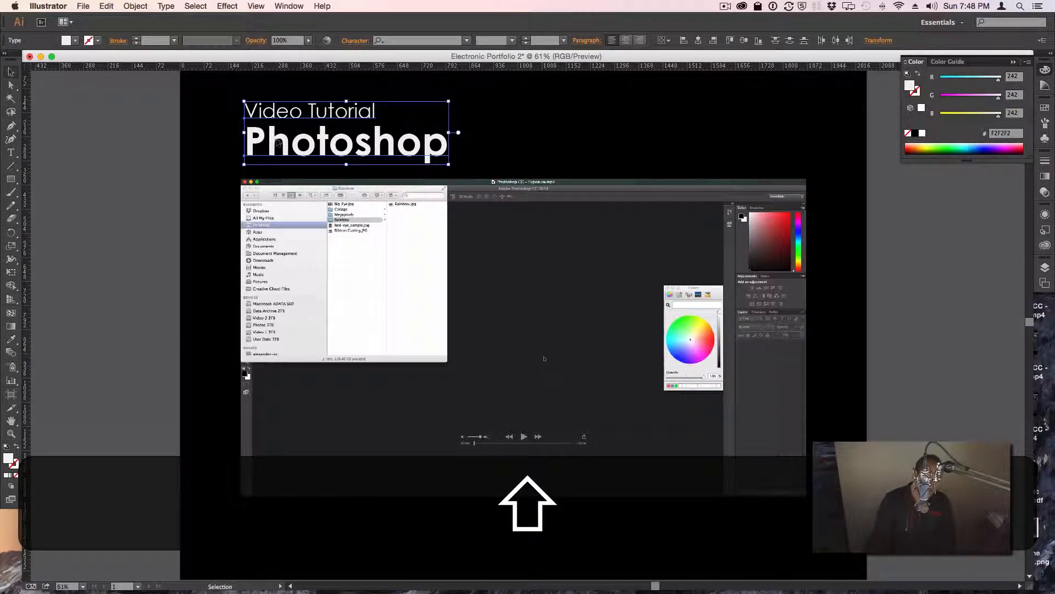
{"action": "left_click_drag", "start_coordinate": [277, 142], "coordinate": [270, 143]}
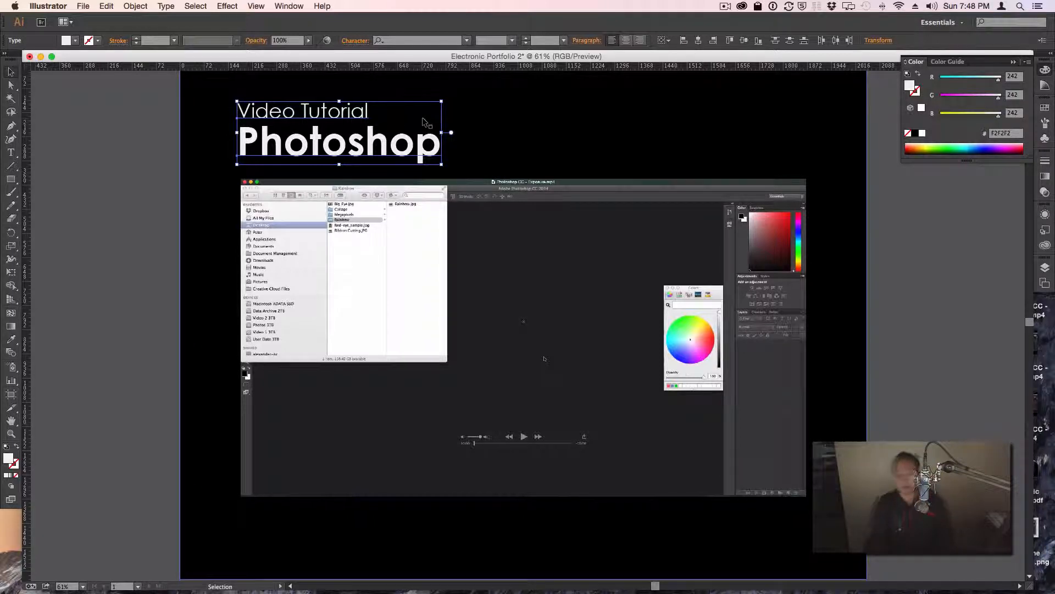
{"action": "left_click", "coordinate": [467, 117]}
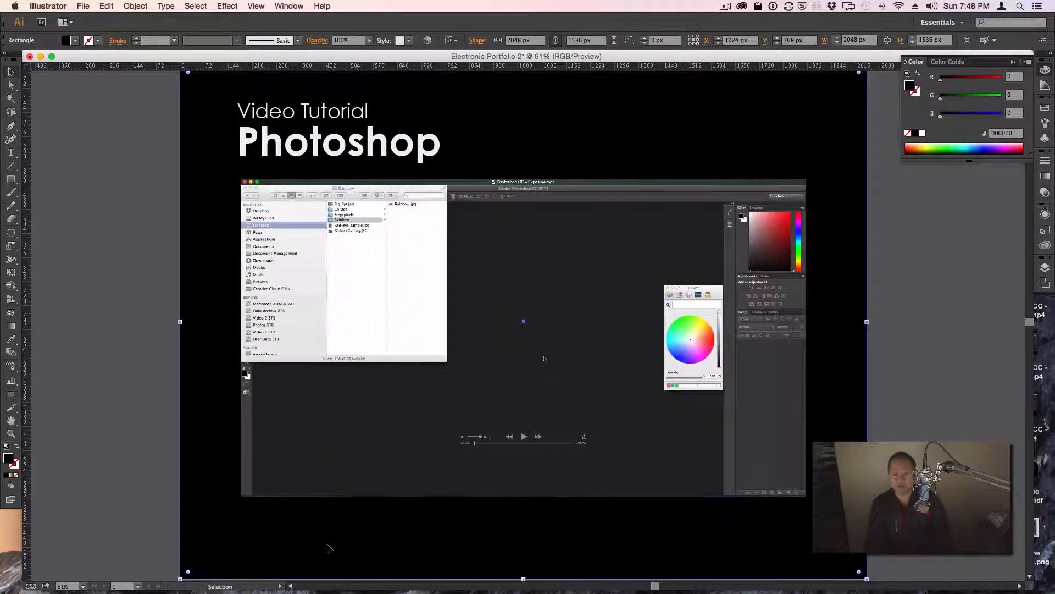
Step: Start a point text object below the screenshot's lower-left corner, with a size of 18 pt and a light grey F2F2F2 fill
{"action": "left_click", "coordinate": [11, 153]}
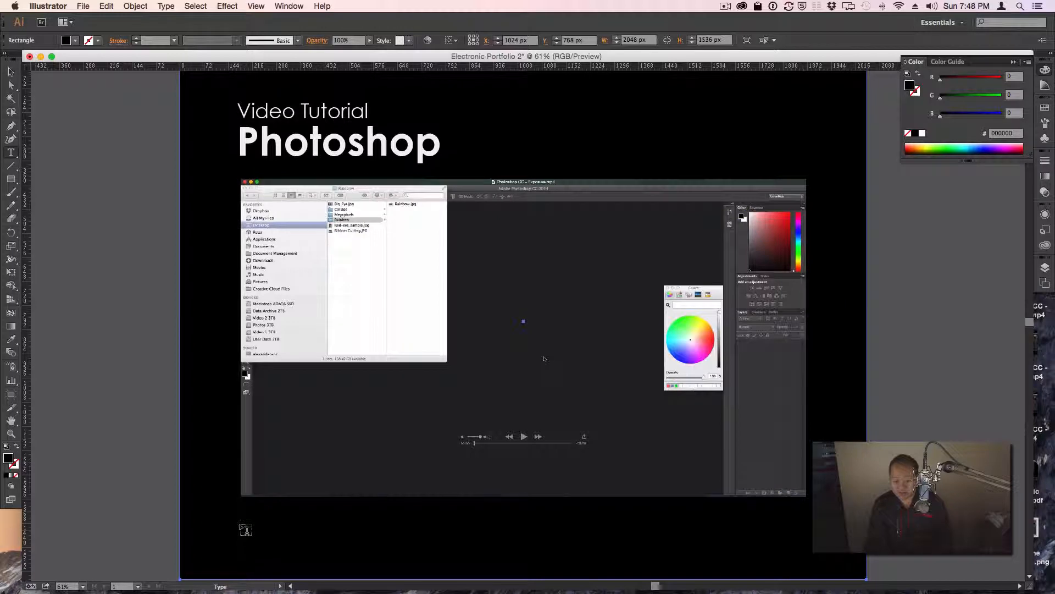
{"action": "left_click", "coordinate": [241, 525]}
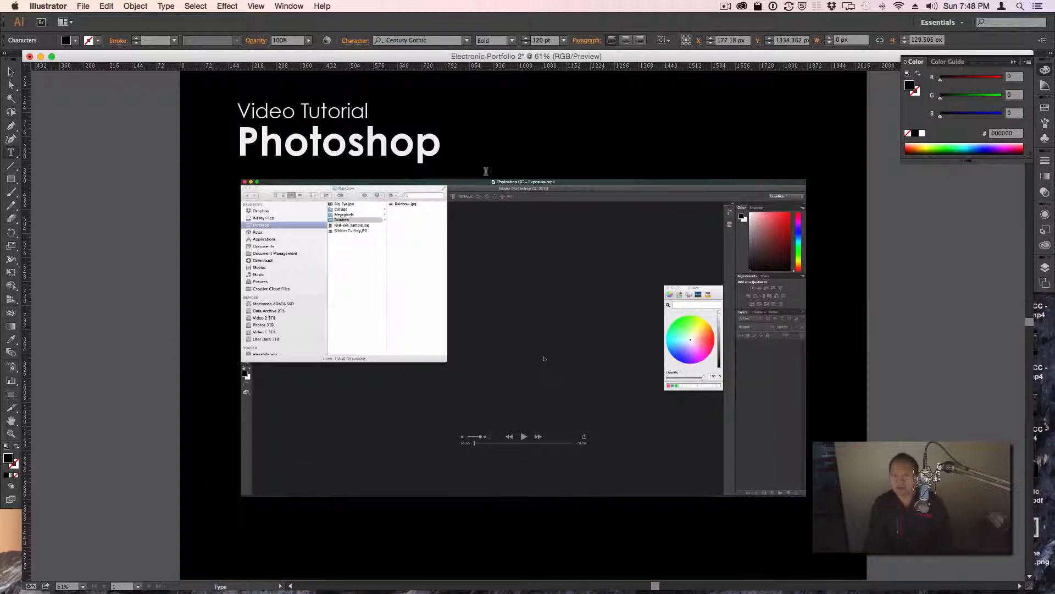
{"action": "left_click", "coordinate": [563, 40]}
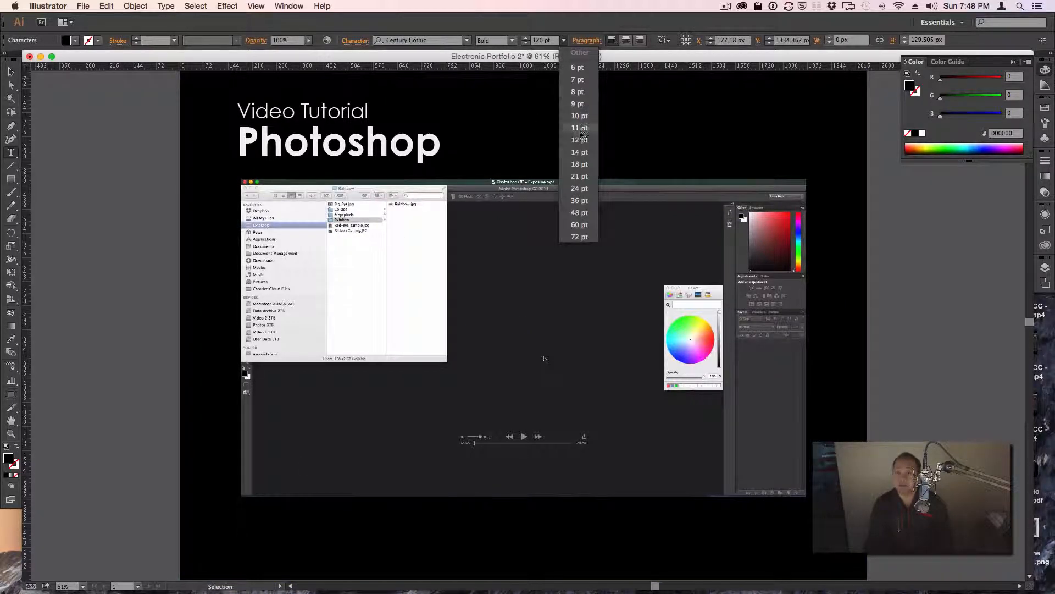
{"action": "left_click", "coordinate": [579, 160]}
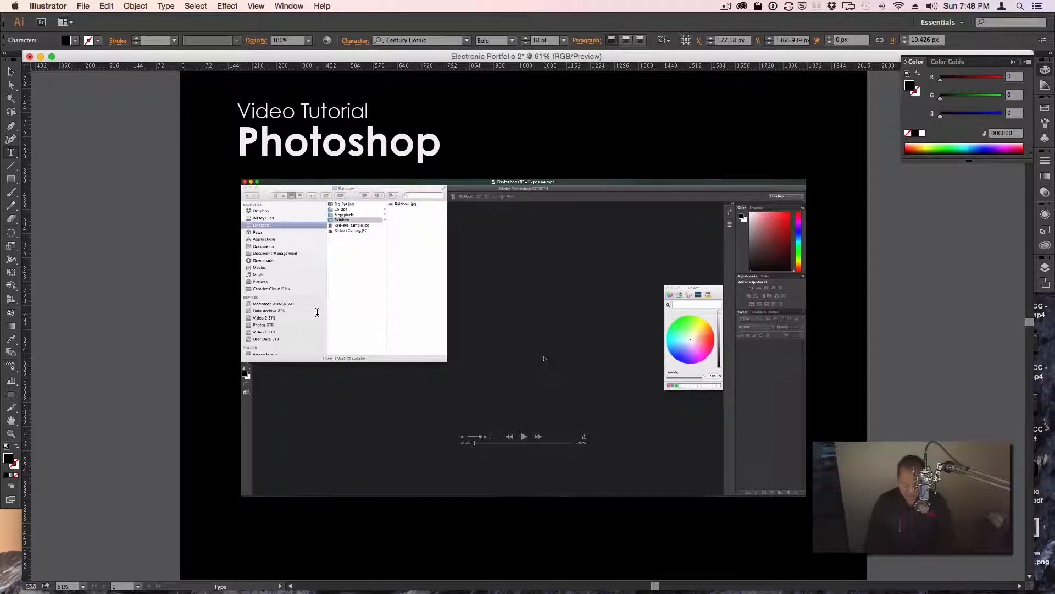
{"action": "key", "text": "shift"}
{"action": "type", "text": "T"}
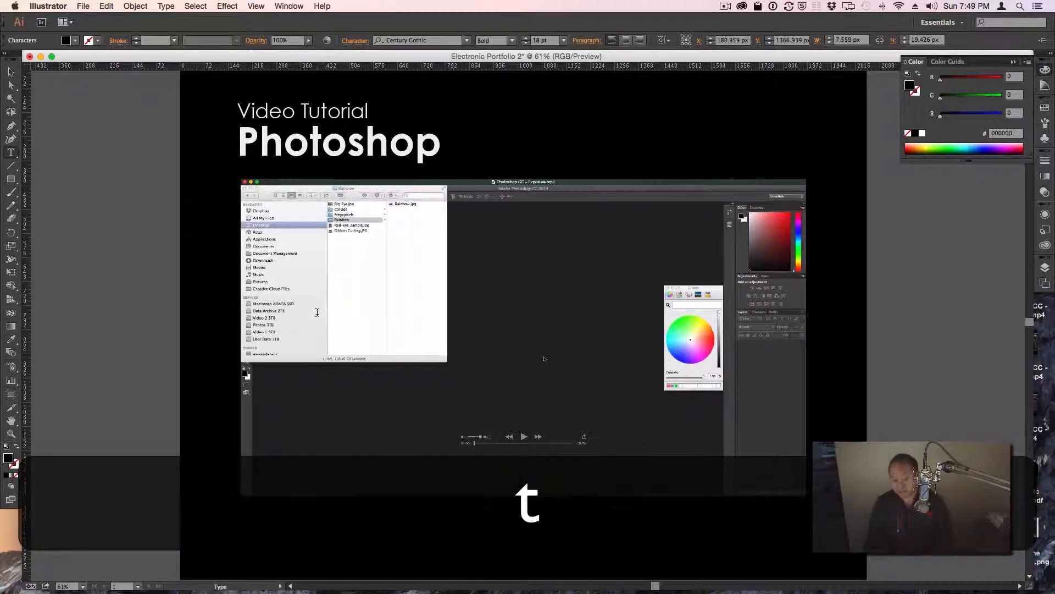
{"action": "key", "text": "BackSpace"}
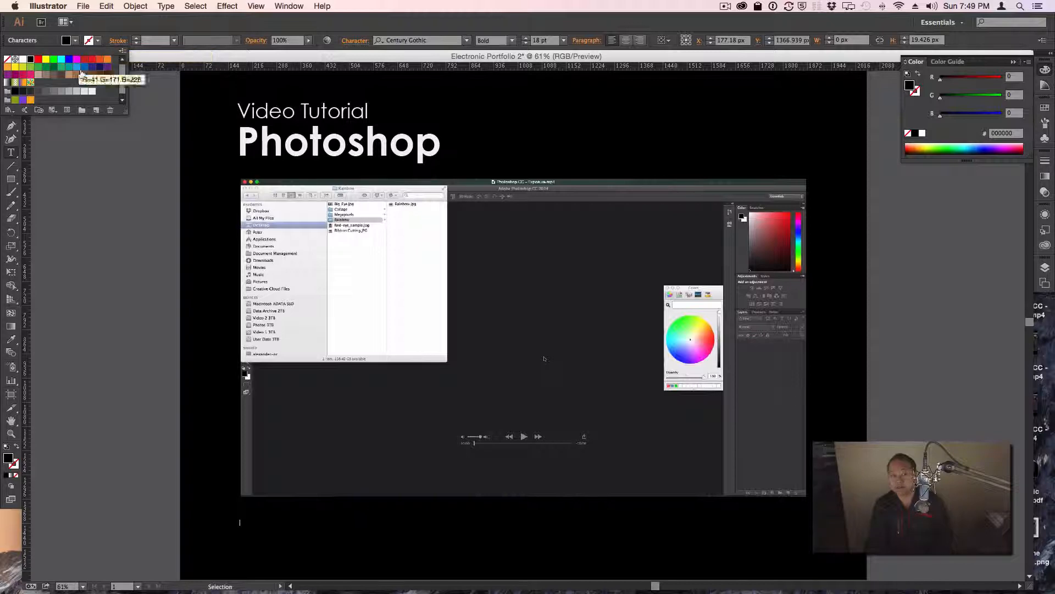
{"action": "left_click", "coordinate": [92, 91]}
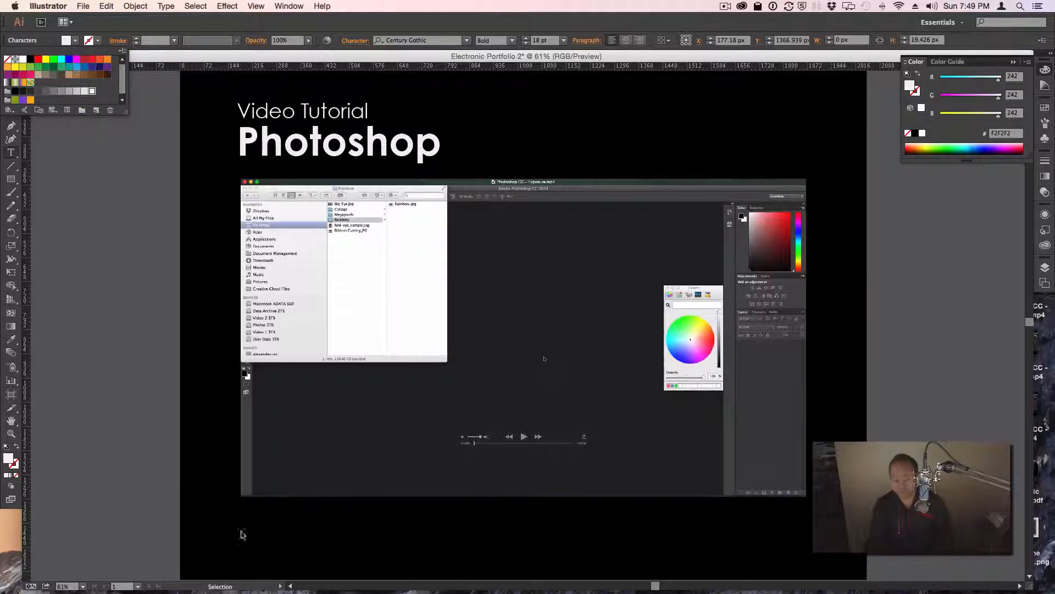
Step: Enter "Title: Photoshop CC Exposure Adjustment Tutorial" as the caption's first line
{"action": "type", "text": "Title"}
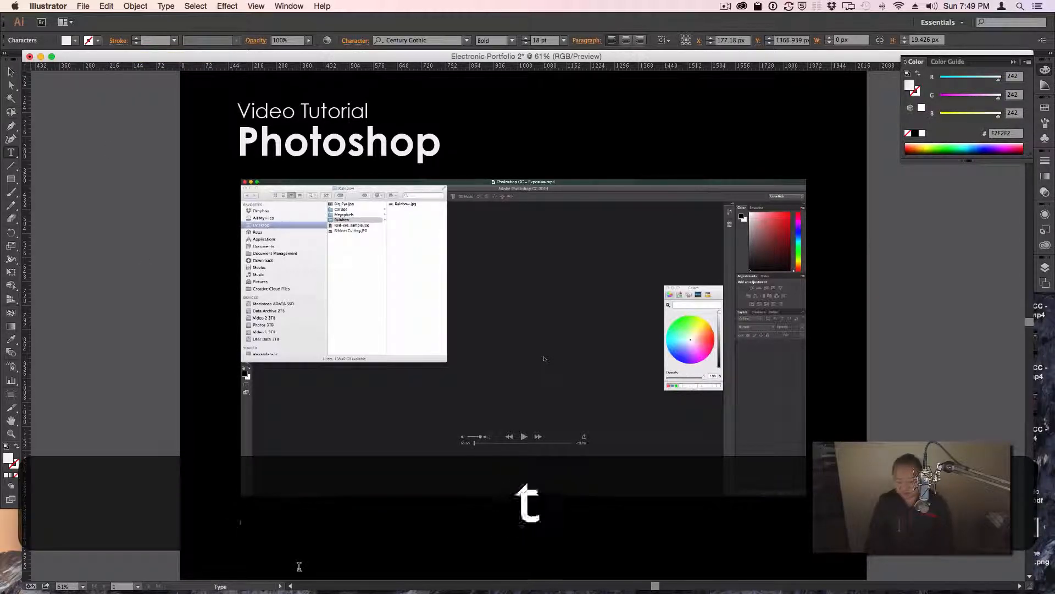
{"action": "key", "text": "BackSpace"}
{"action": "key", "text": "BackSpace"}
{"action": "key", "text": "BackSpace"}
{"action": "key", "text": "BackSpace"}
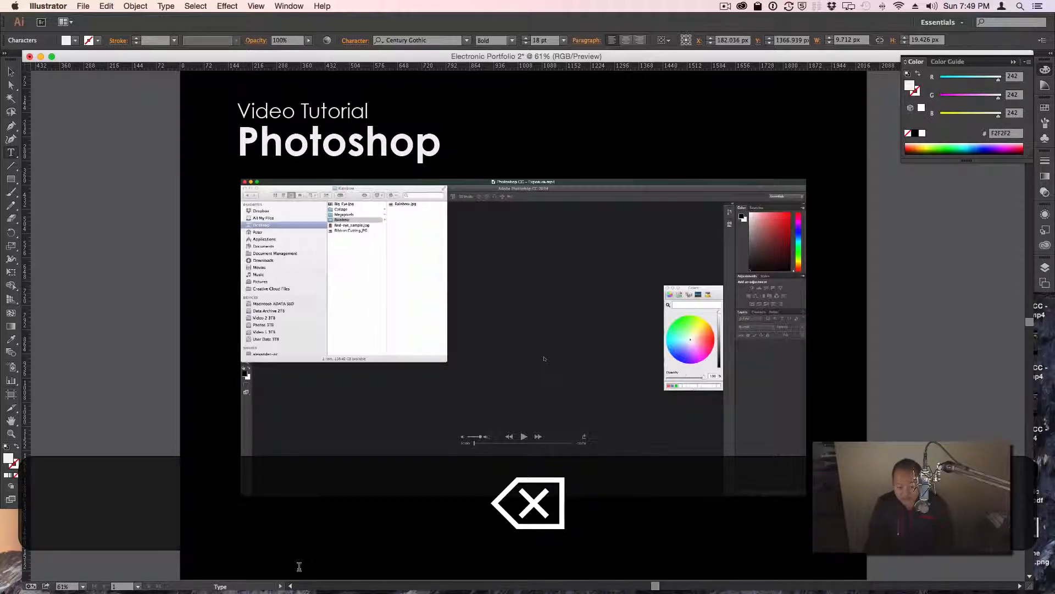
{"action": "type", "text": "TIt"}
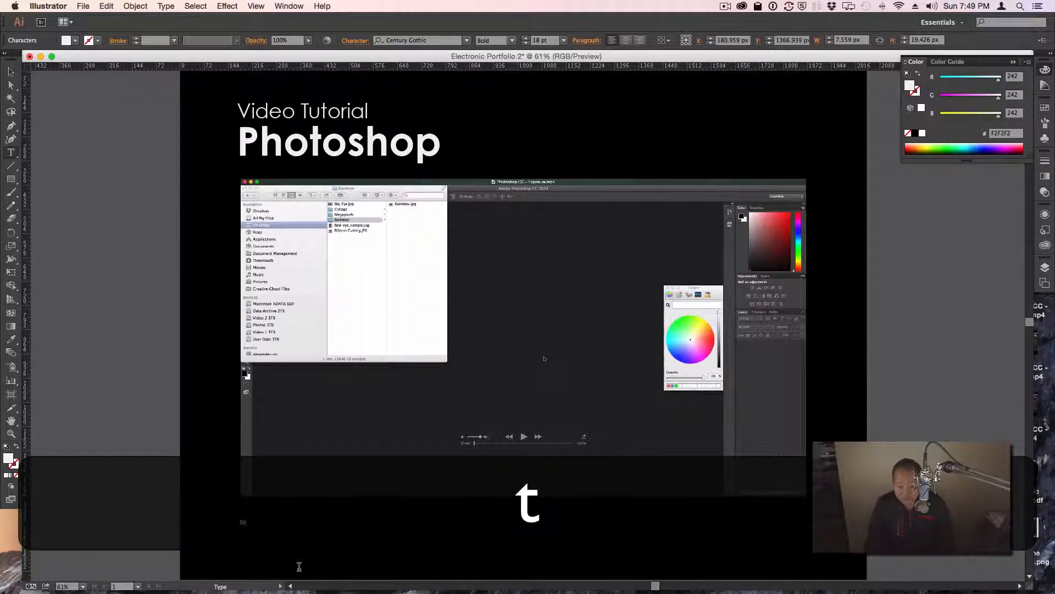
{"action": "type", "text": "le:"}
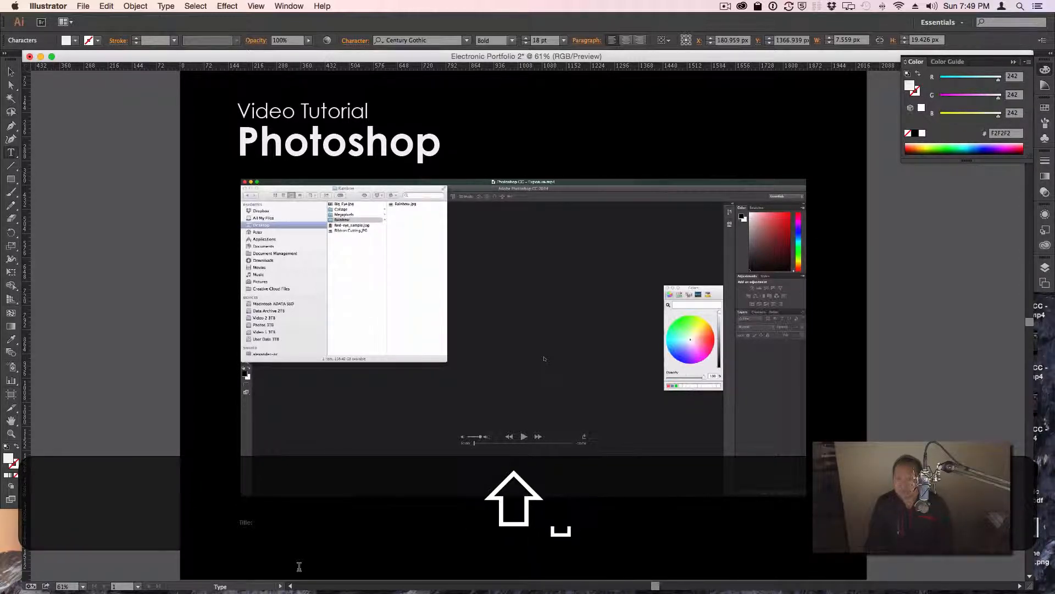
{"action": "key", "text": "shift"}
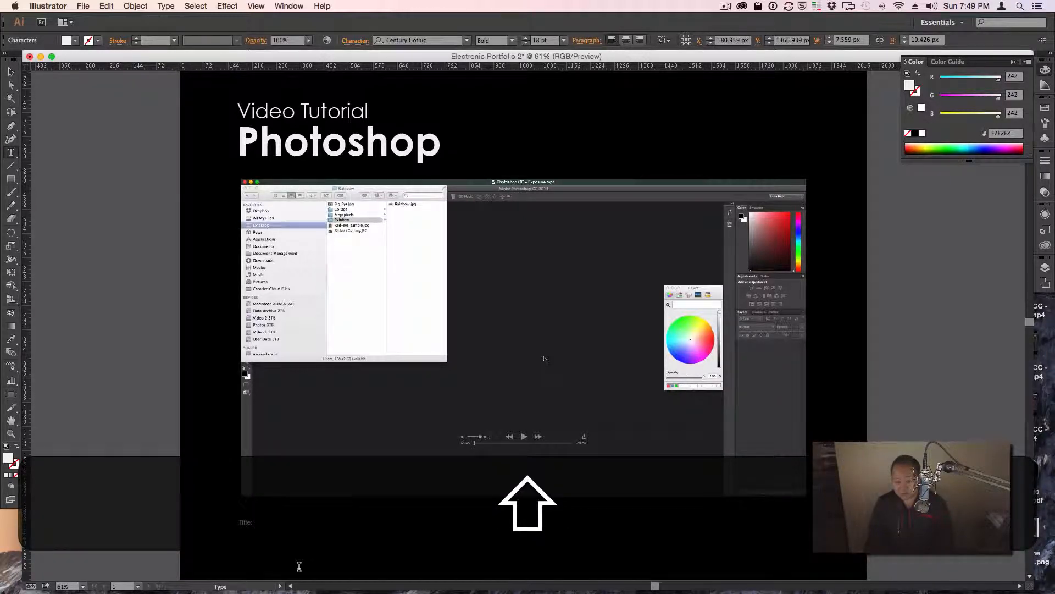
{"action": "type", "text": "Phot"}
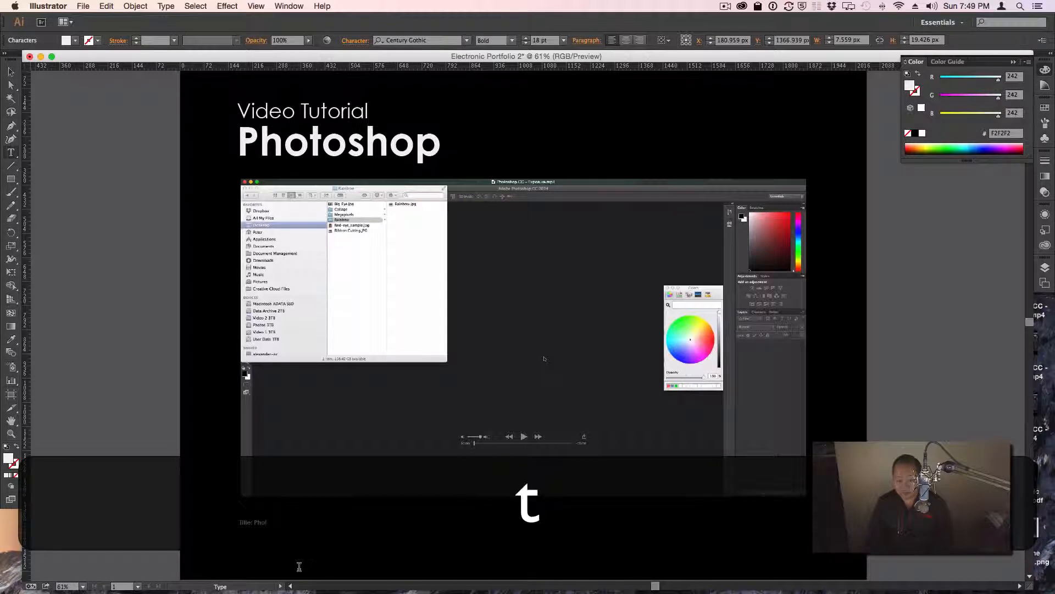
{"action": "type", "text": "oshop"}
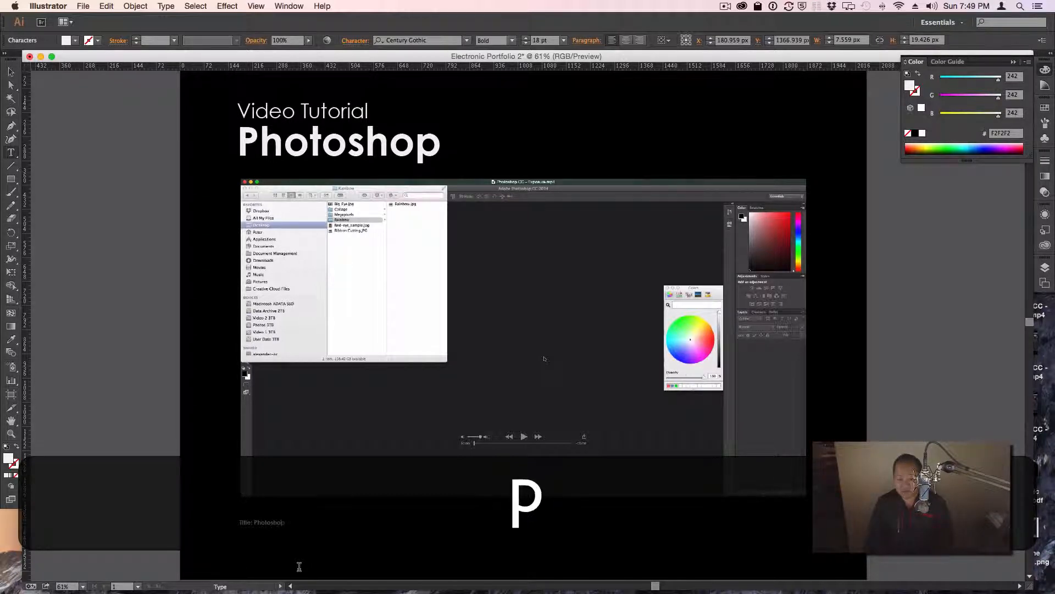
{"action": "type", "text": " CC "}
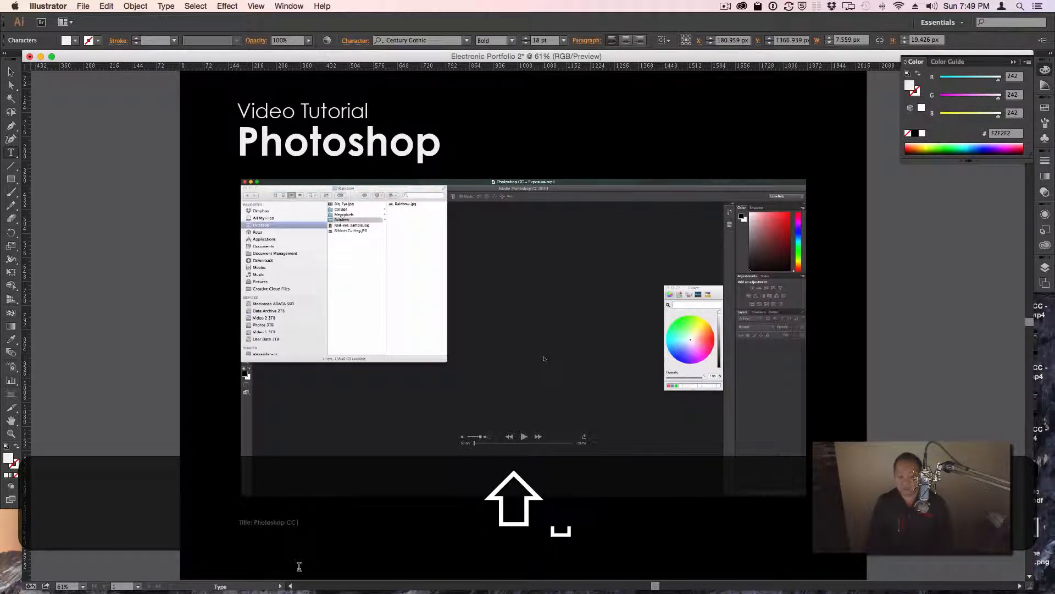
{"action": "type", "text": "Exposure Adjust"}
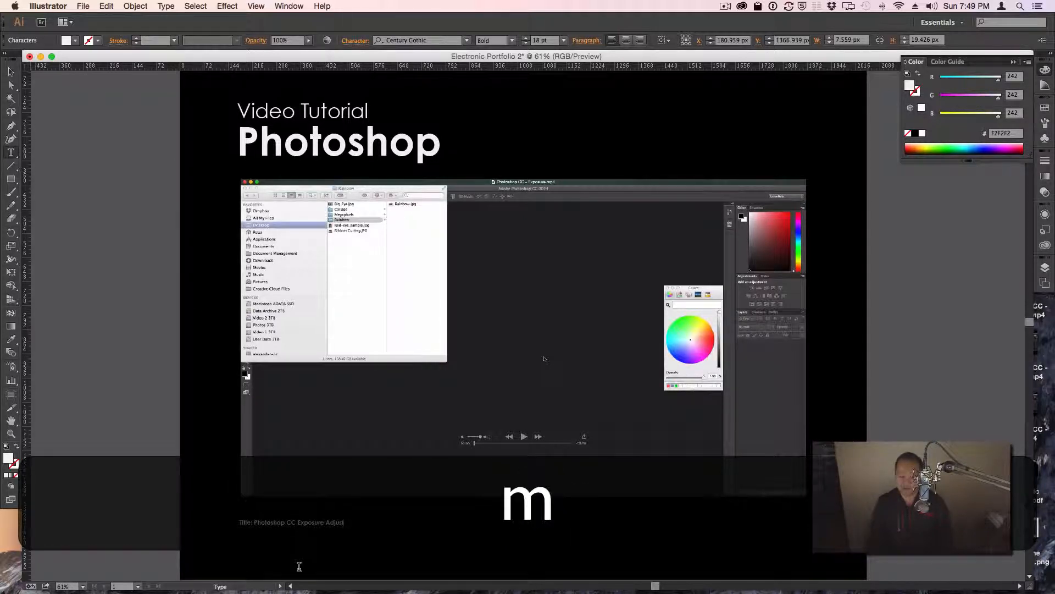
{"action": "type", "text": "ment Tutorial "}
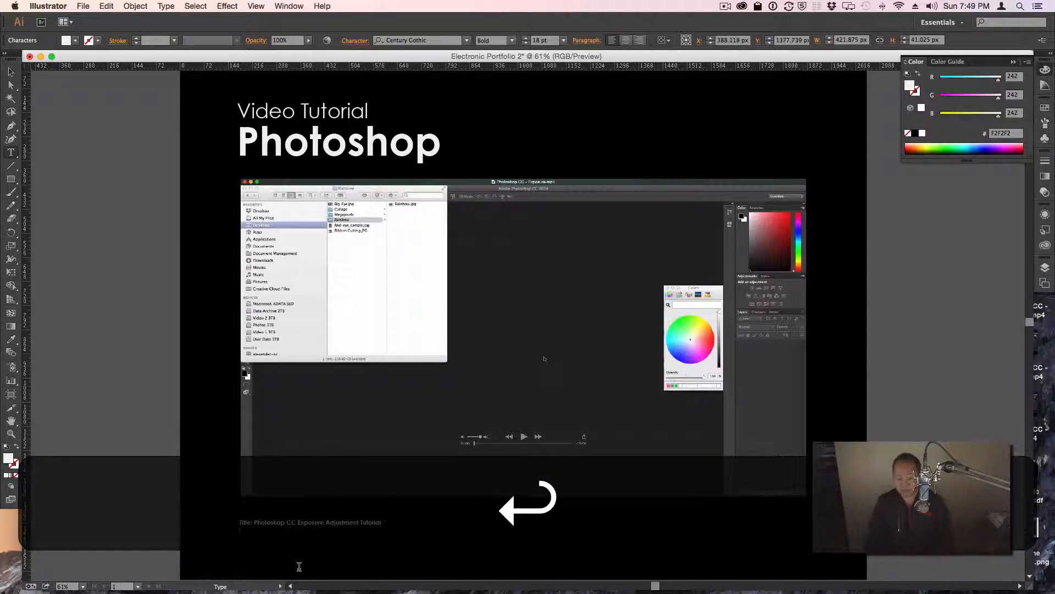
Step: Add a second caption line reading "Filename: Photoshop CC - Exposure.mp4"
{"action": "type", "text": "Filena"}
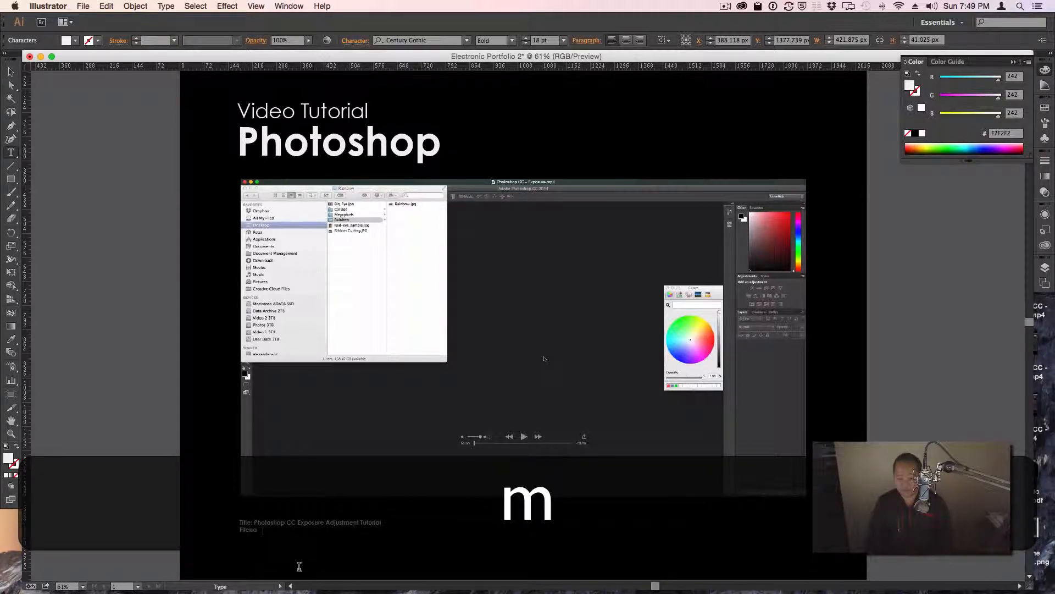
{"action": "type", "text": "me: "}
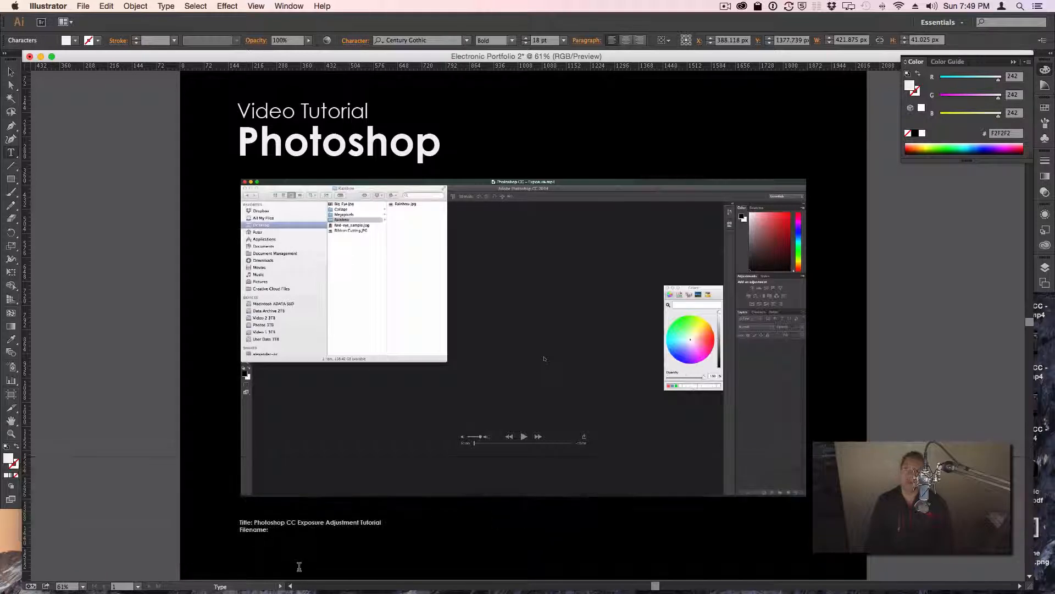
{"action": "type", "text": "Photo"}
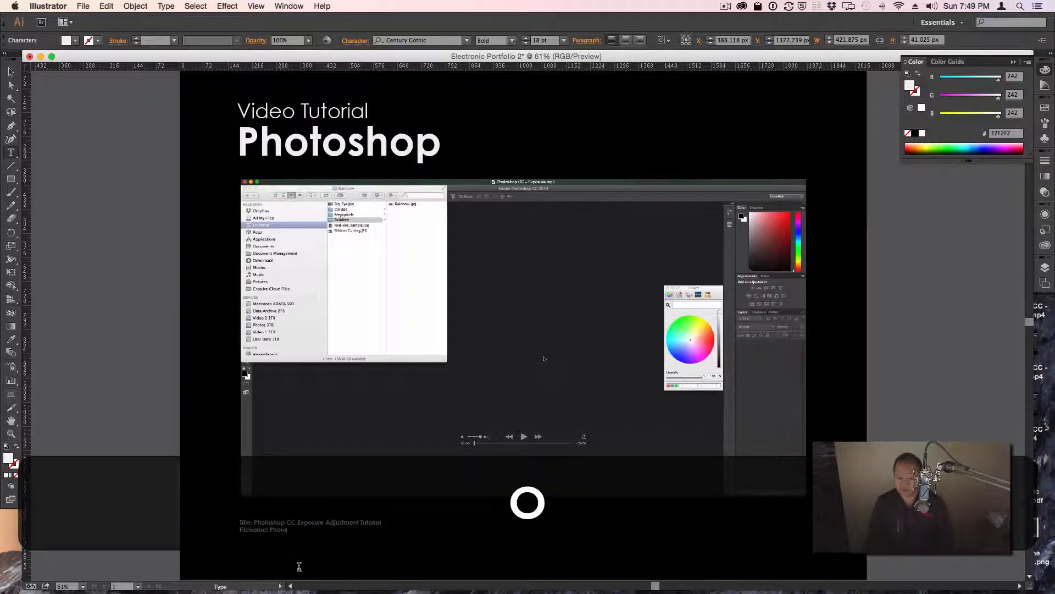
{"action": "type", "text": "shop CC"}
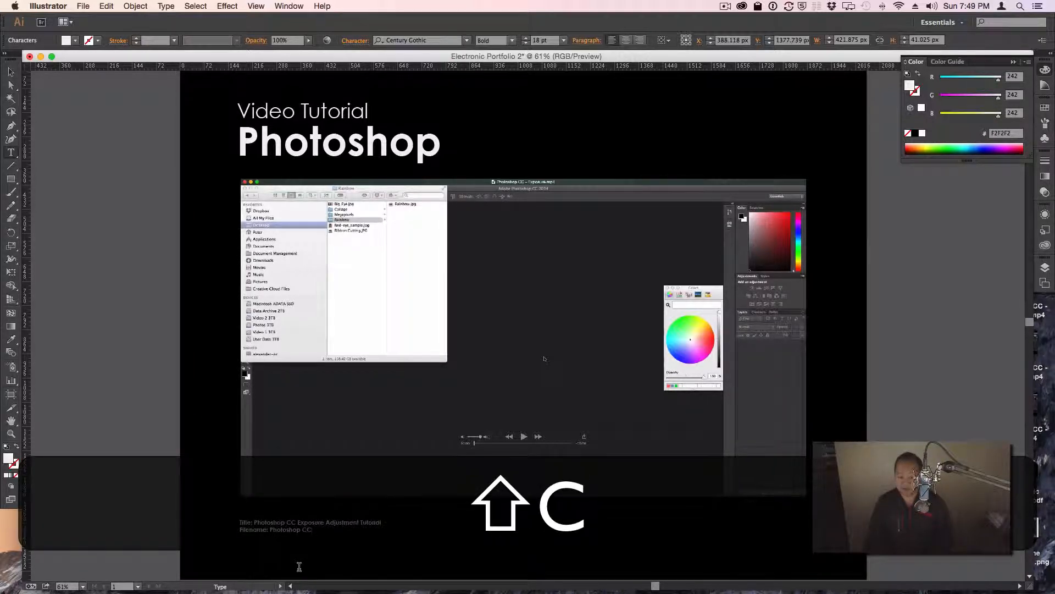
{"action": "type", "text": " - Exp"}
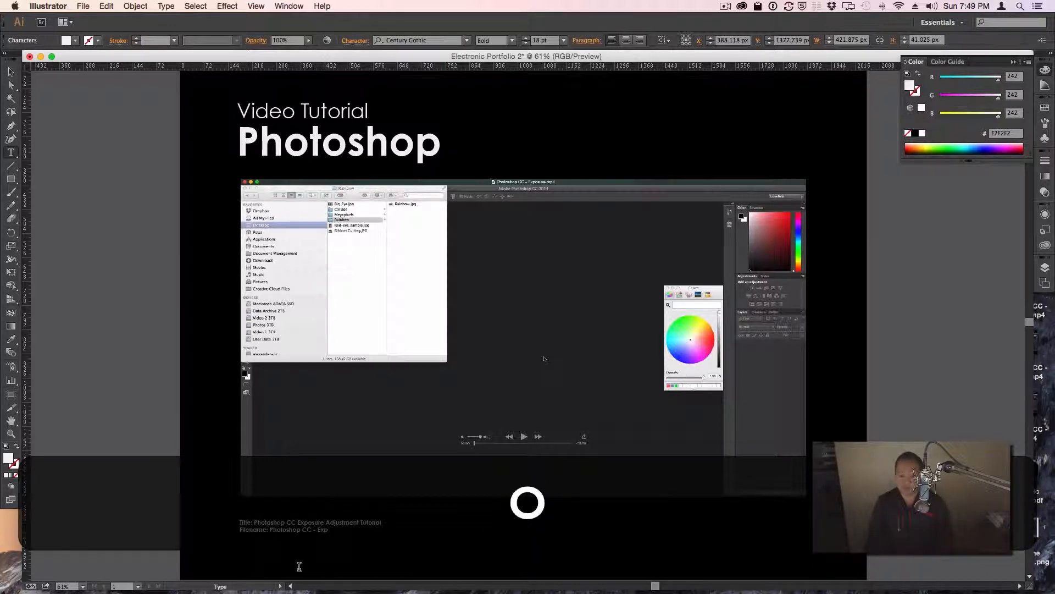
{"action": "type", "text": "osure.mp"}
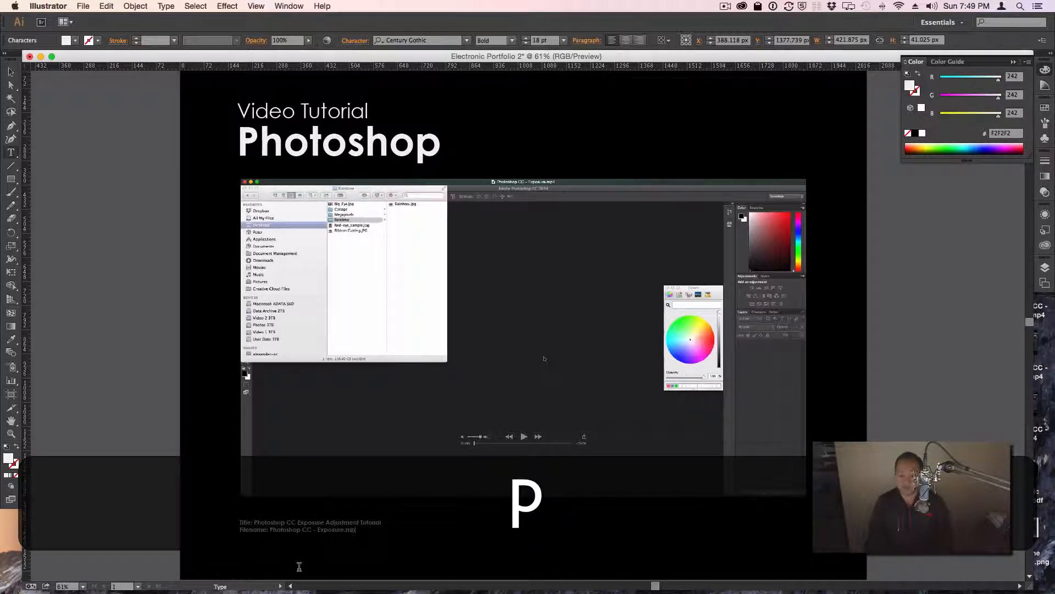
{"action": "type", "text": "4"}
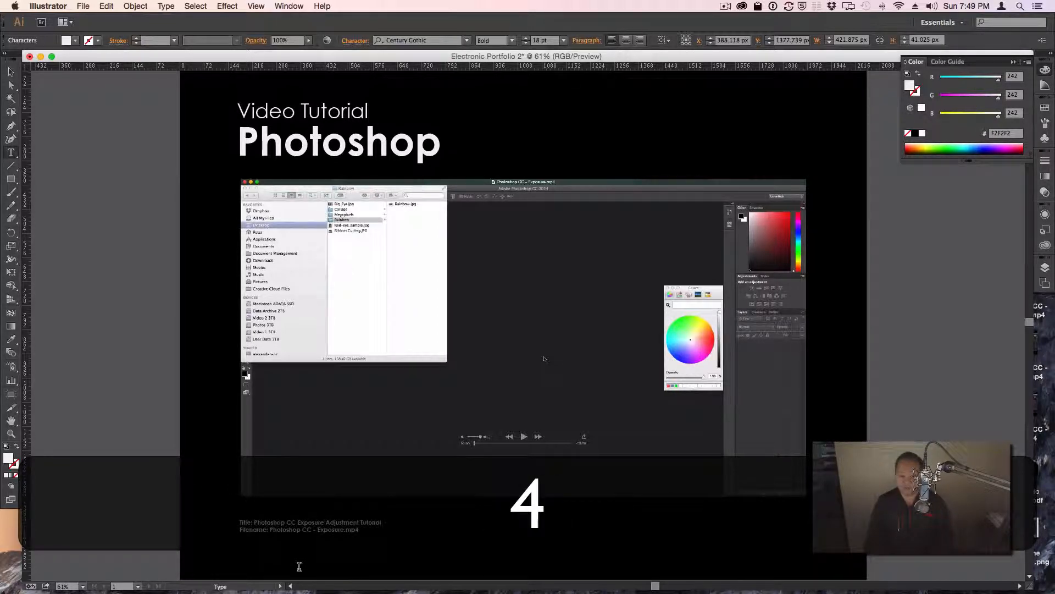
{"action": "key", "text": "Return"}
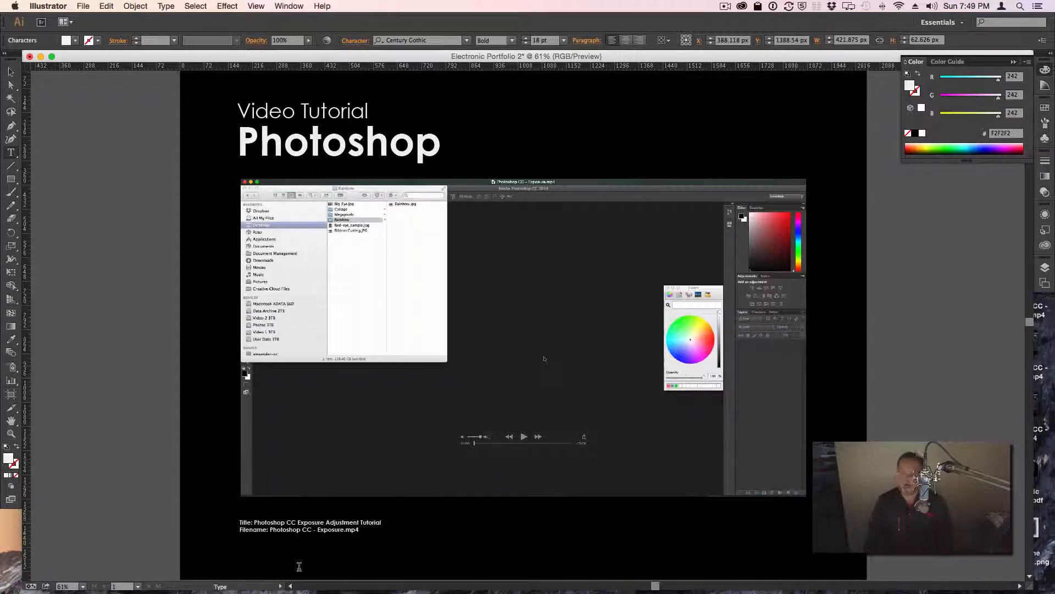
Step: Add a third caption line reading "Screen Capture Software - Screenflow 4"
{"action": "key", "text": "shift"}
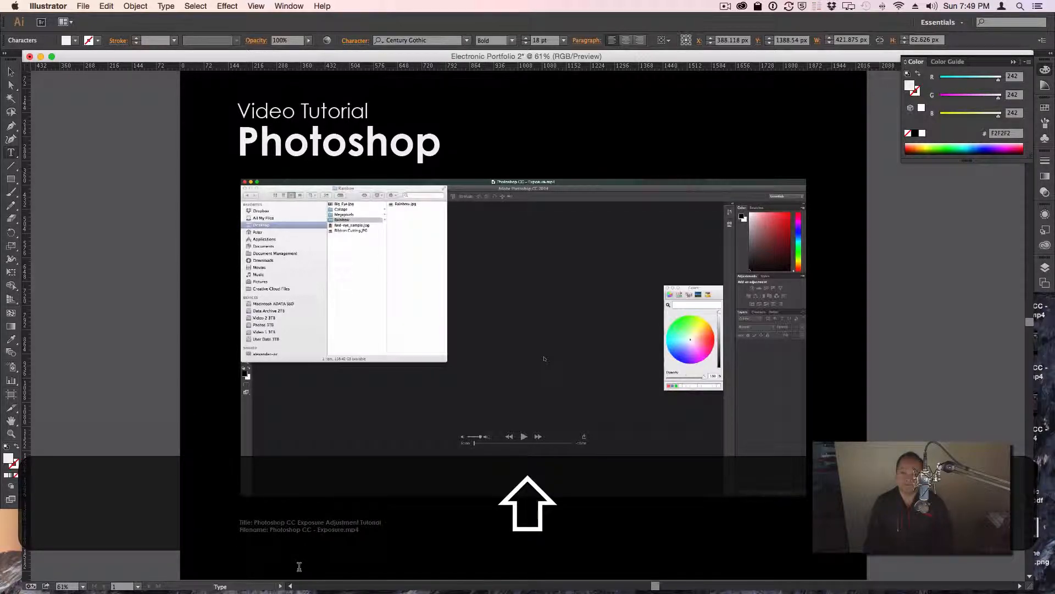
{"action": "type", "text": "S"}
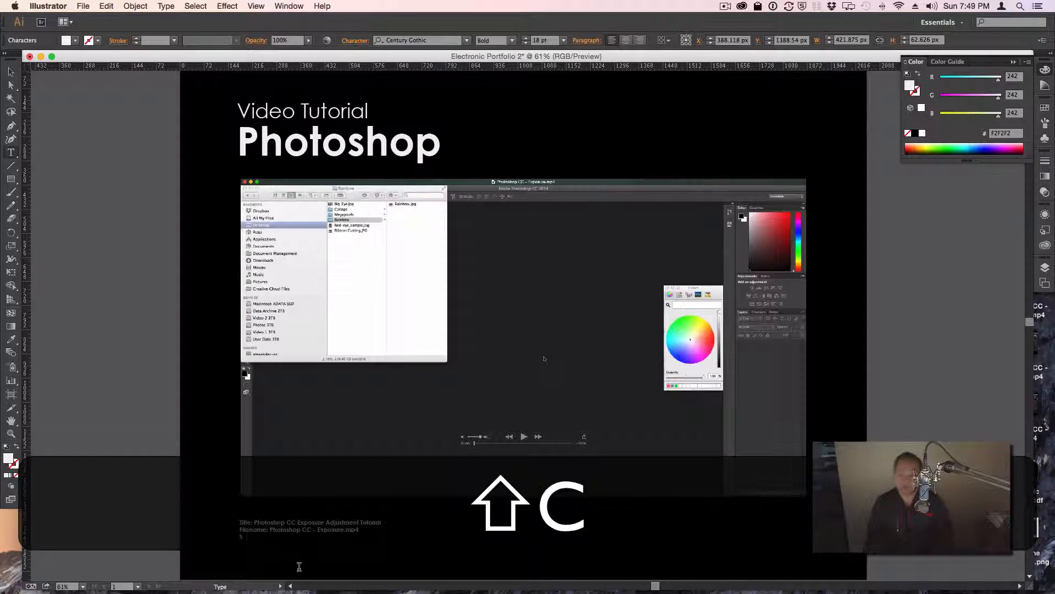
{"action": "type", "text": "izeen Capt"}
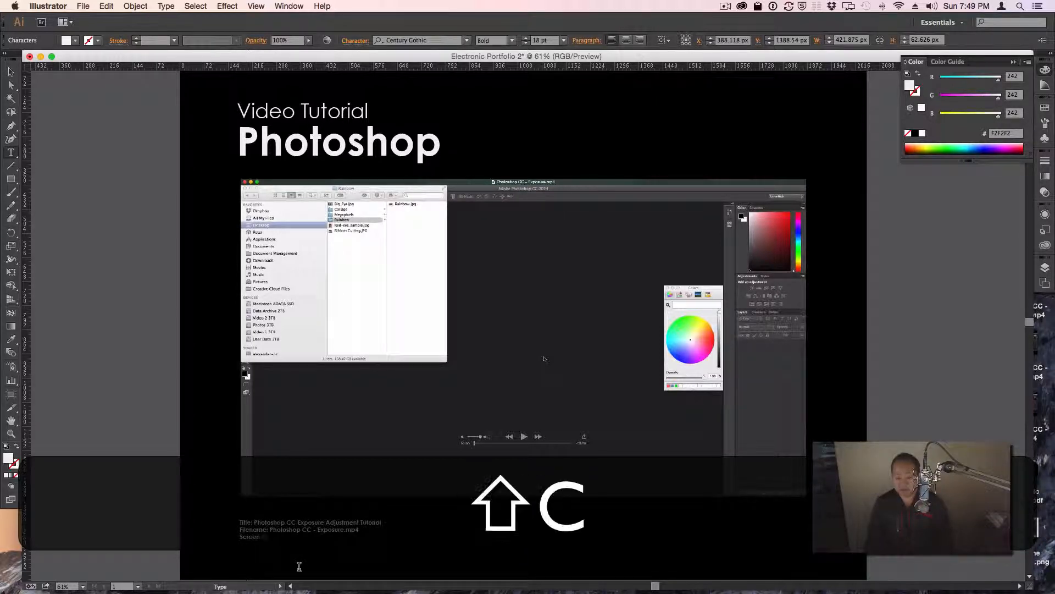
{"action": "type", "text": "ure Software"}
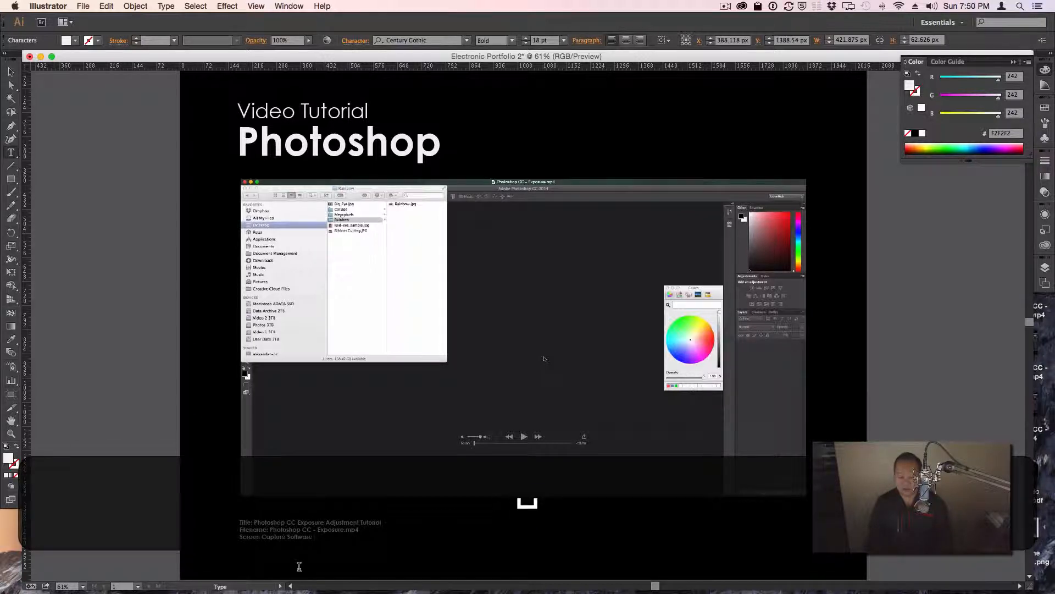
{"action": "type", "text": " - Screenflow"}
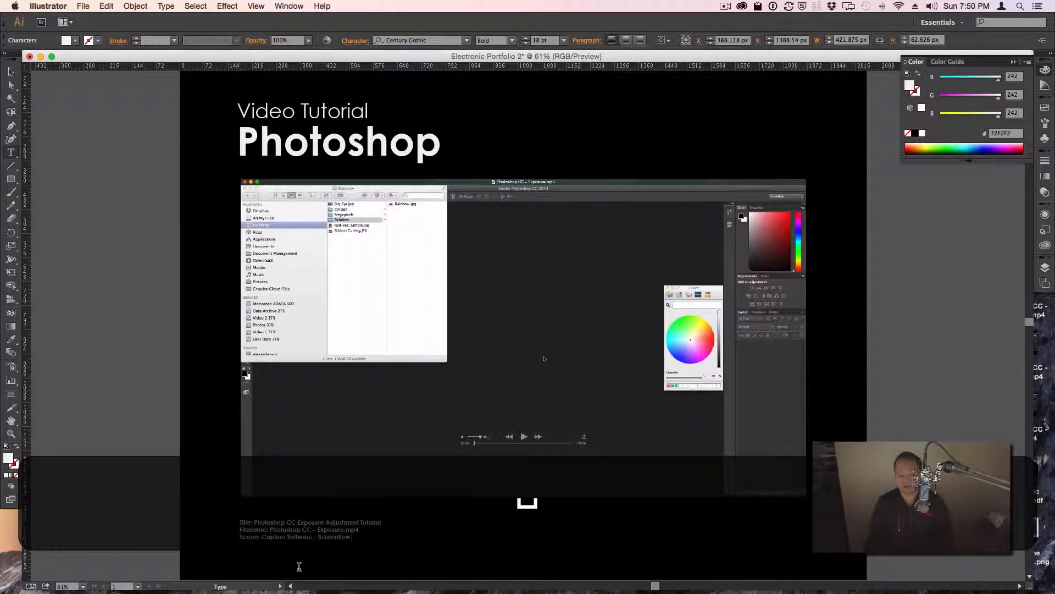
{"action": "type", "text": " 4"}
{"action": "key", "text": "Return"}
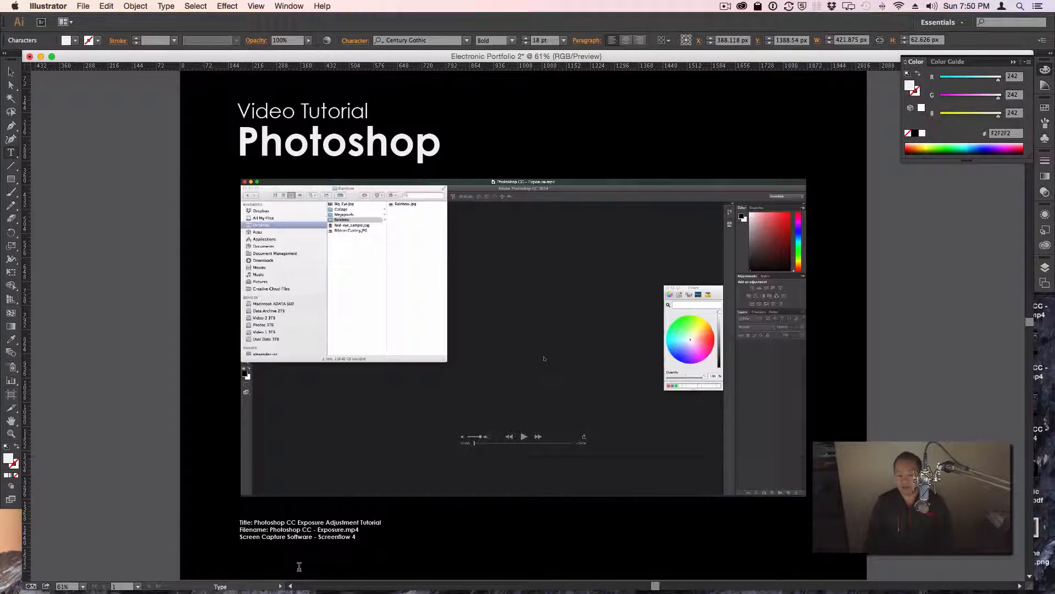
Step: Add the line "Description: This tutorial illustrates how to do basic exposure adjustments in Photoshop CC" and finish the caption text object
{"action": "type", "text": "Des"}
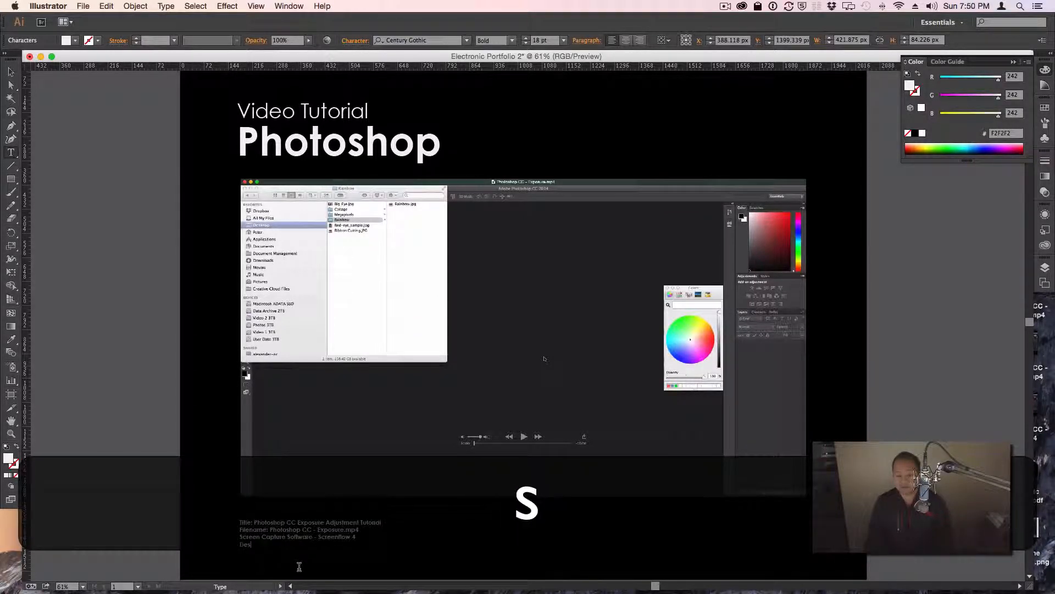
{"action": "type", "text": "criptio"}
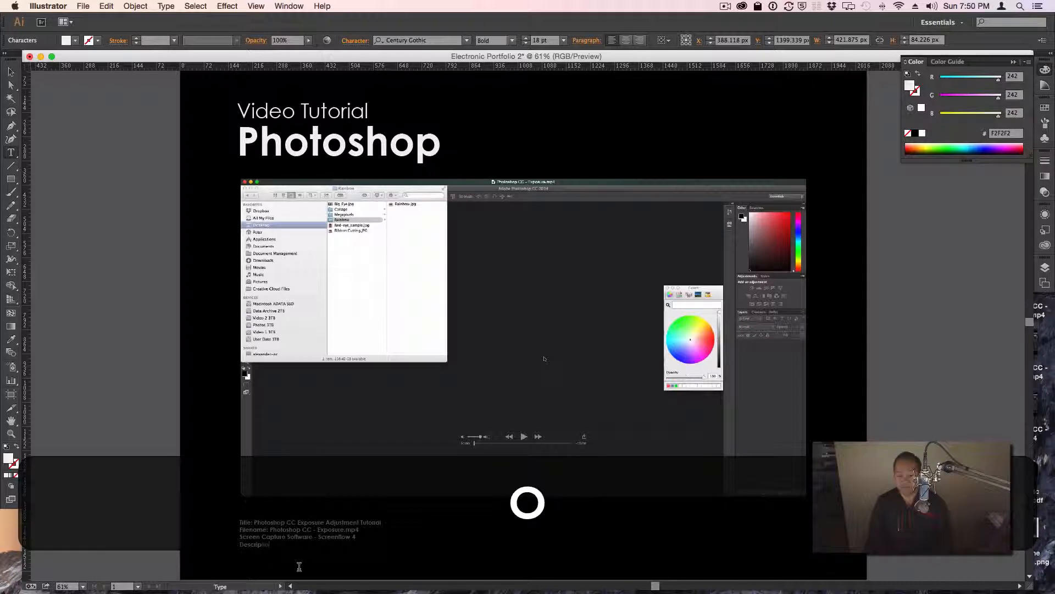
{"action": "type", "text": "n: This"}
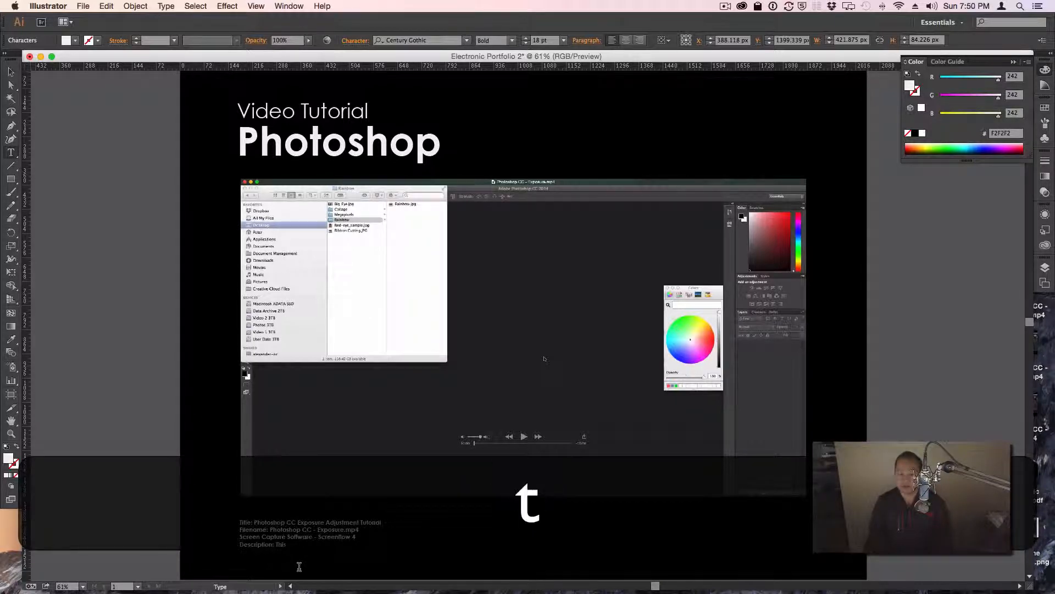
{"action": "type", "text": " tutorial "}
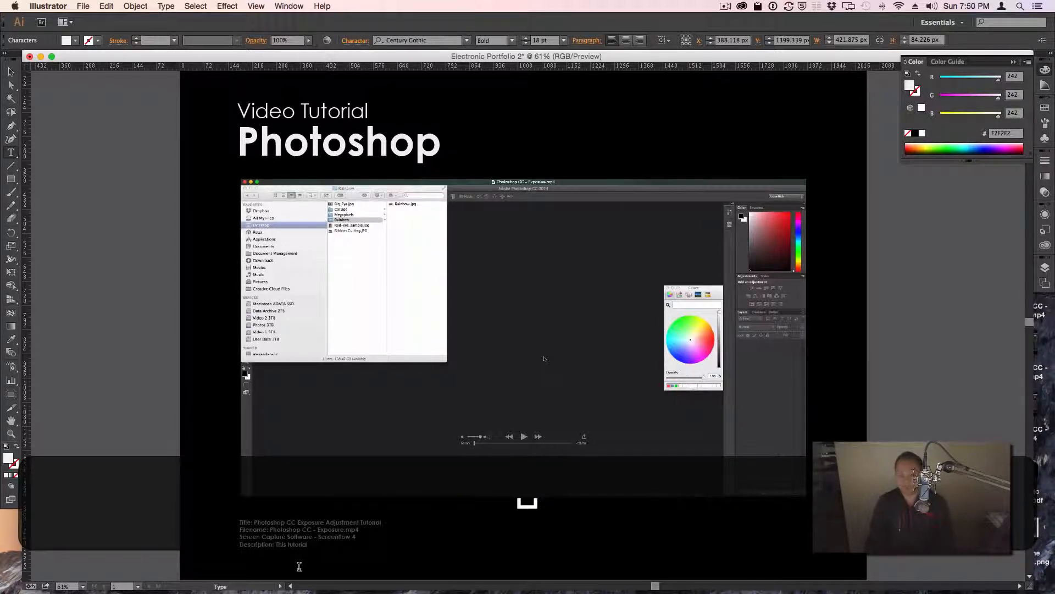
{"action": "type", "text": "illustrates how to do ba"}
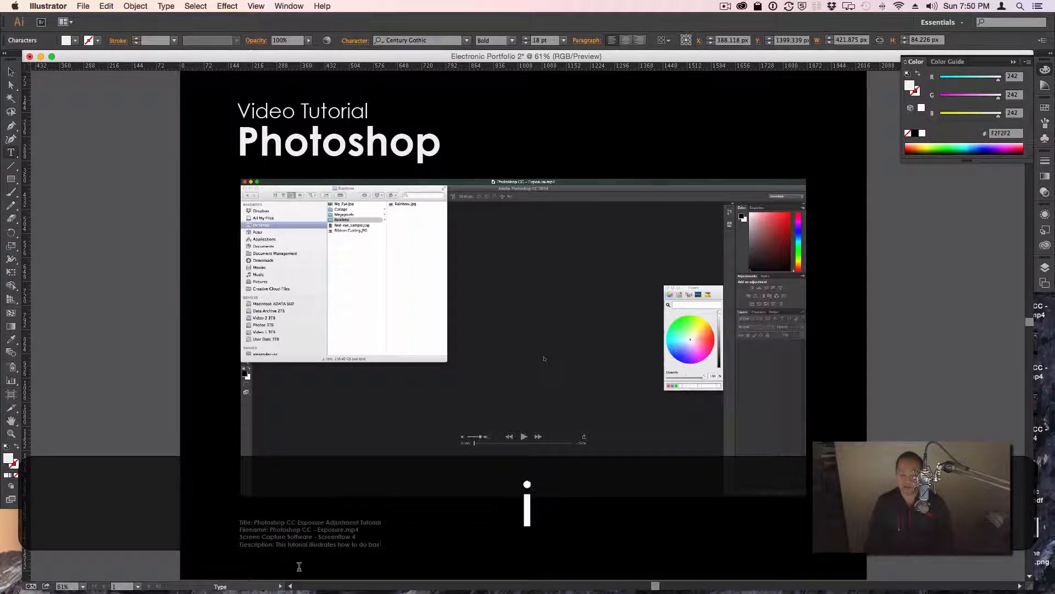
{"action": "type", "text": "sic a"}
{"action": "key", "text": "BackSpace"}
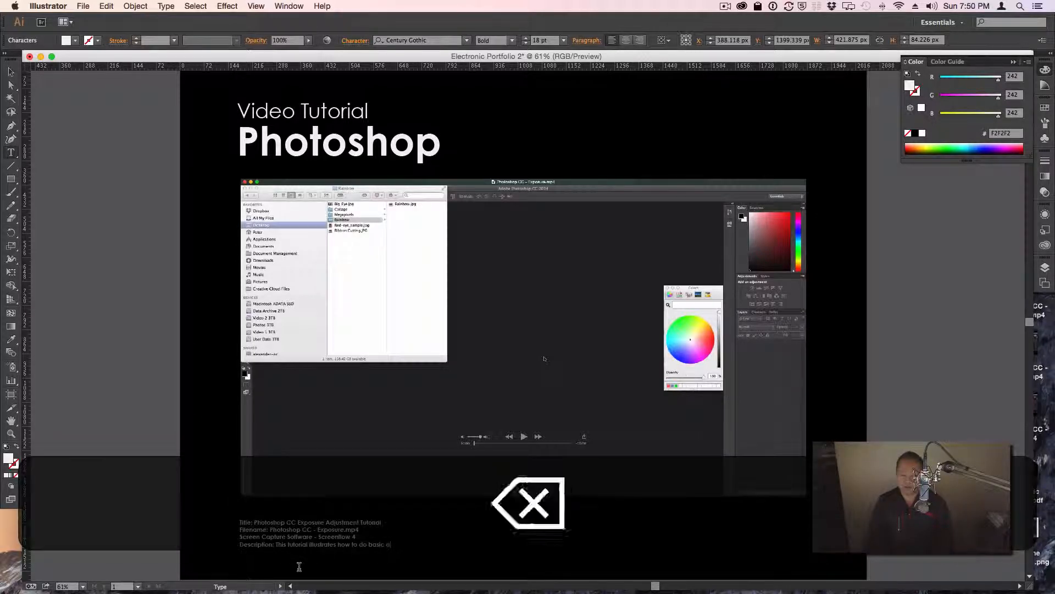
{"action": "type", "text": "exposure ad"}
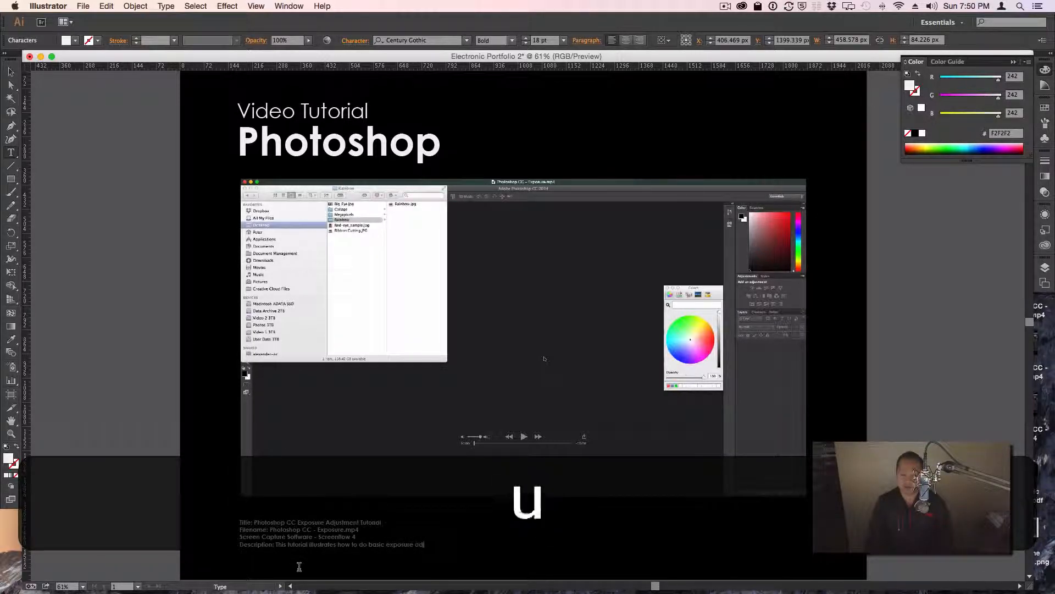
{"action": "type", "text": "justments in "}
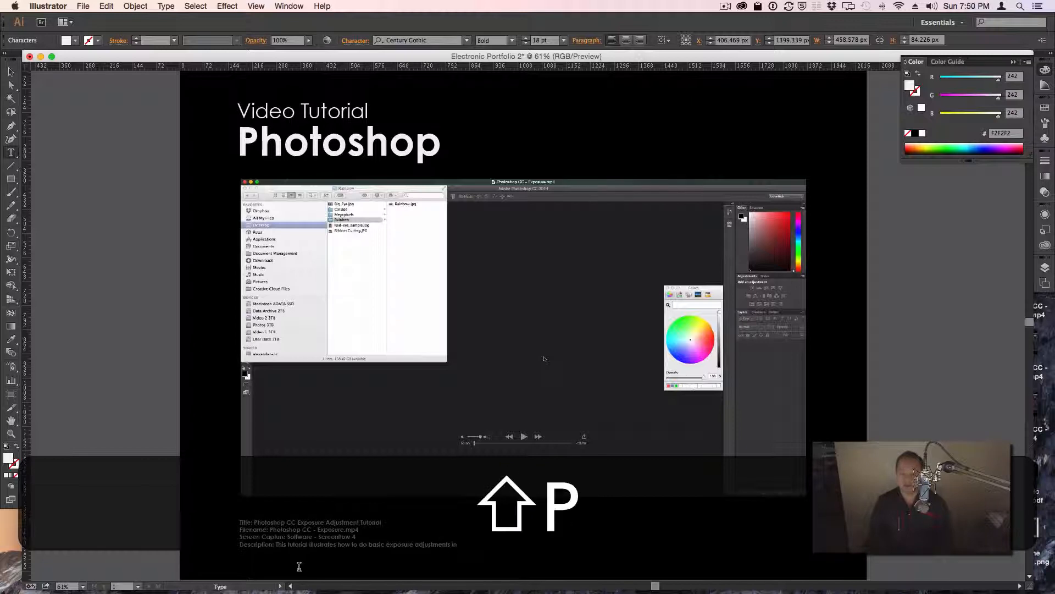
{"action": "type", "text": "Photoshop C"}
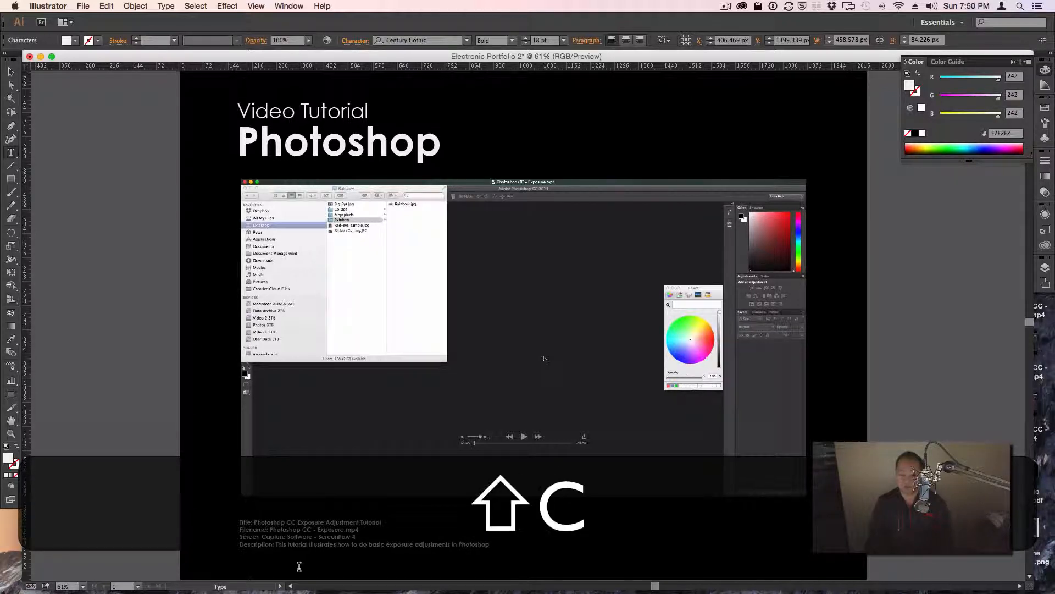
{"action": "type", "text": "C"}
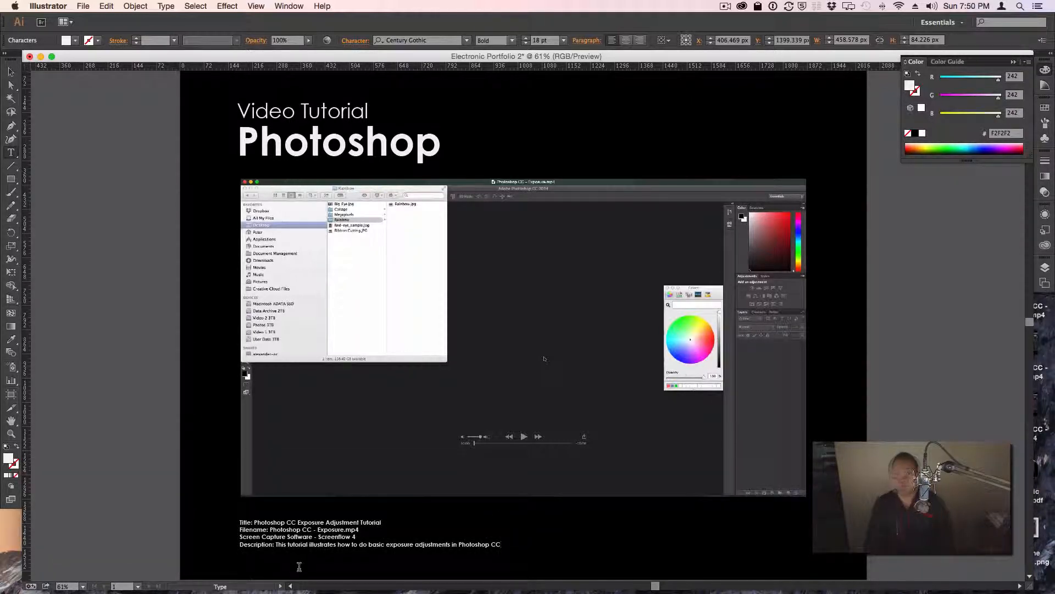
{"action": "left_click", "coordinate": [9, 72]}
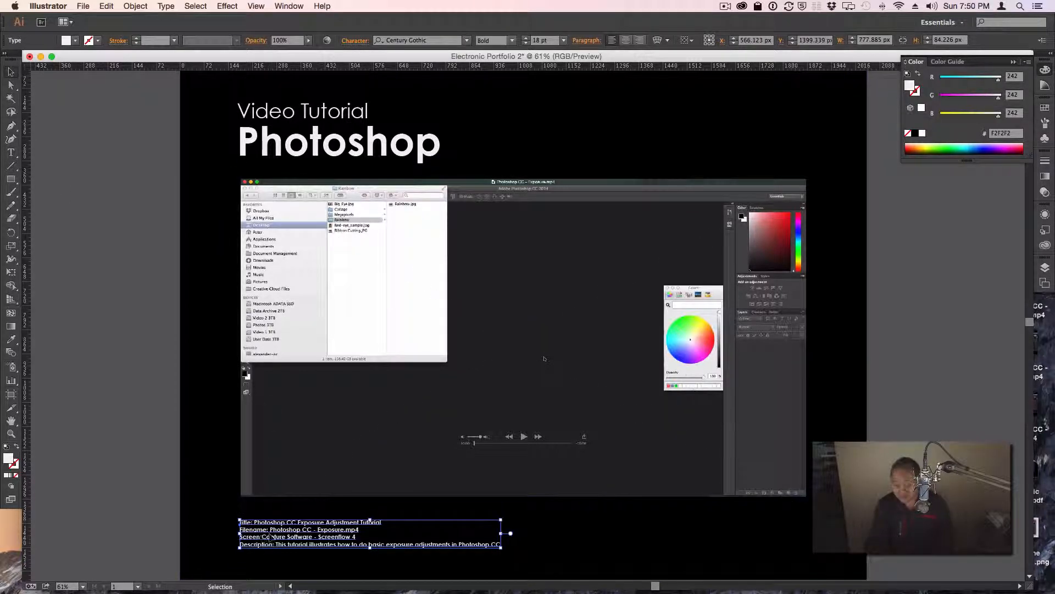
Step: Move the caption text slightly up and right to align with the screenshot's left edge, and deselect it
{"action": "left_click_drag", "start_coordinate": [270, 537], "coordinate": [274, 533]}
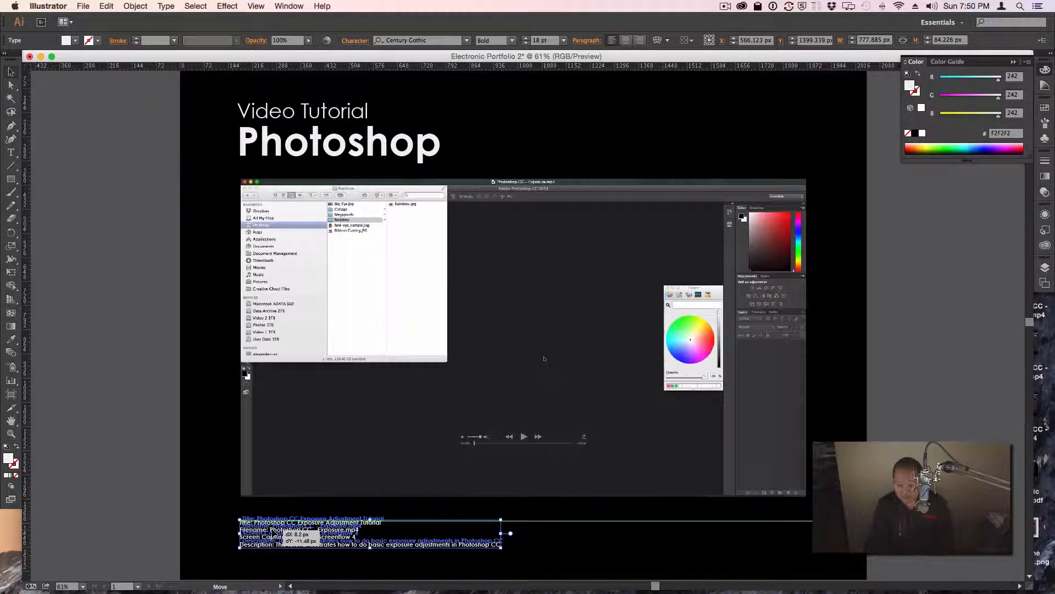
{"action": "left_click_drag", "start_coordinate": [273, 534], "coordinate": [273, 533]}
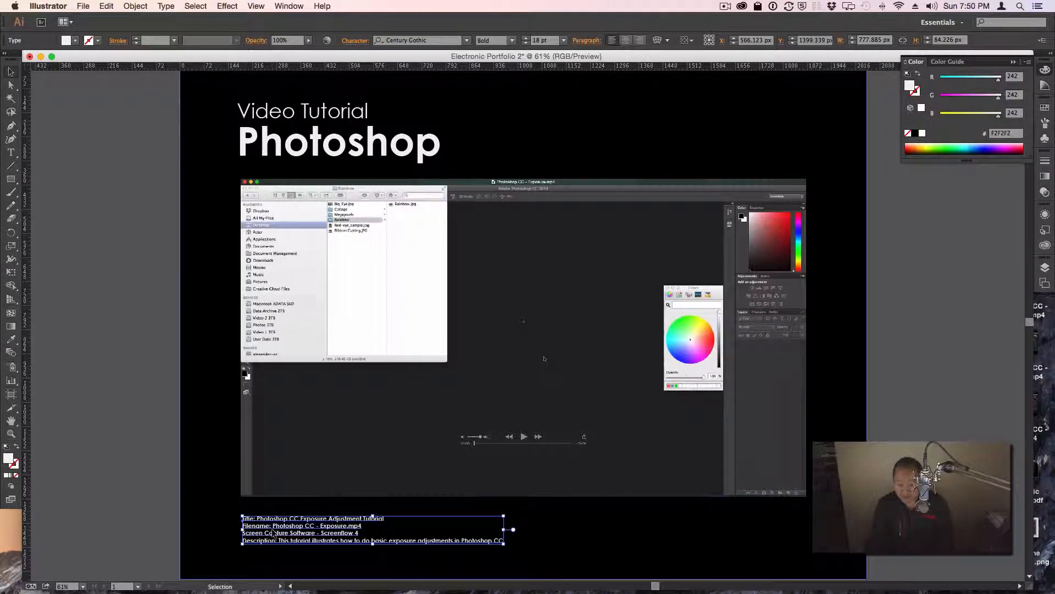
{"action": "left_click", "coordinate": [537, 543]}
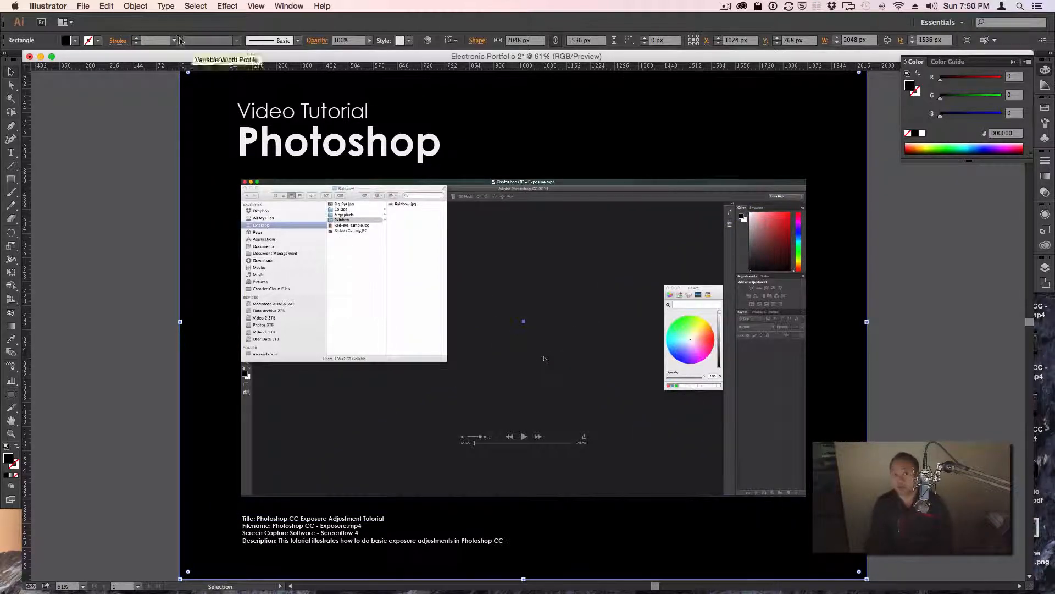
Step: Save the document to the Desktop as Electronic Portfolio 2.ai in Adobe Illustrator format with the Illustrator CC version options
{"action": "left_click", "coordinate": [83, 6]}
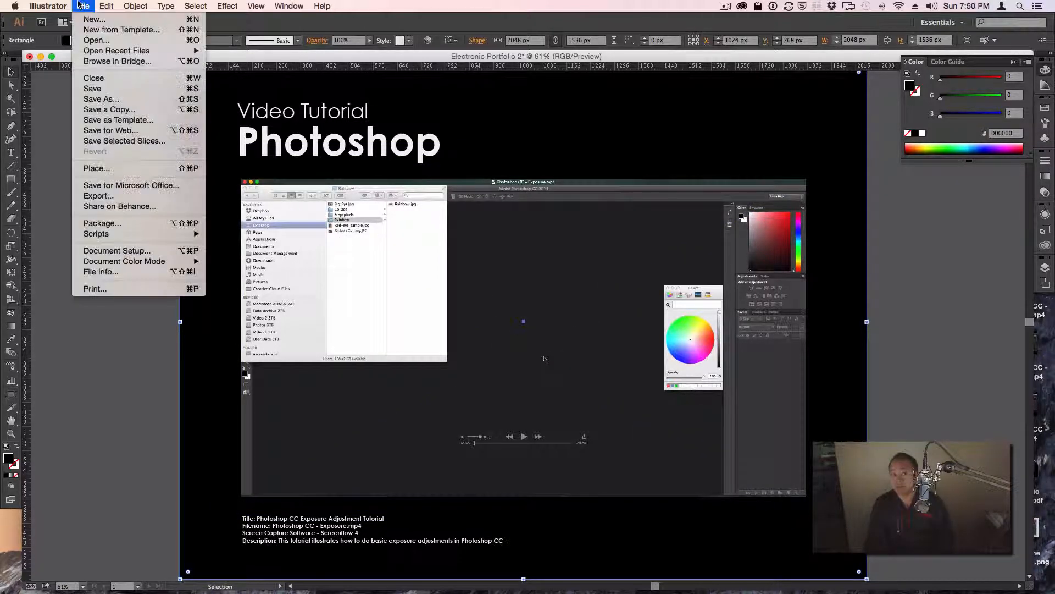
{"action": "left_click", "coordinate": [134, 90]}
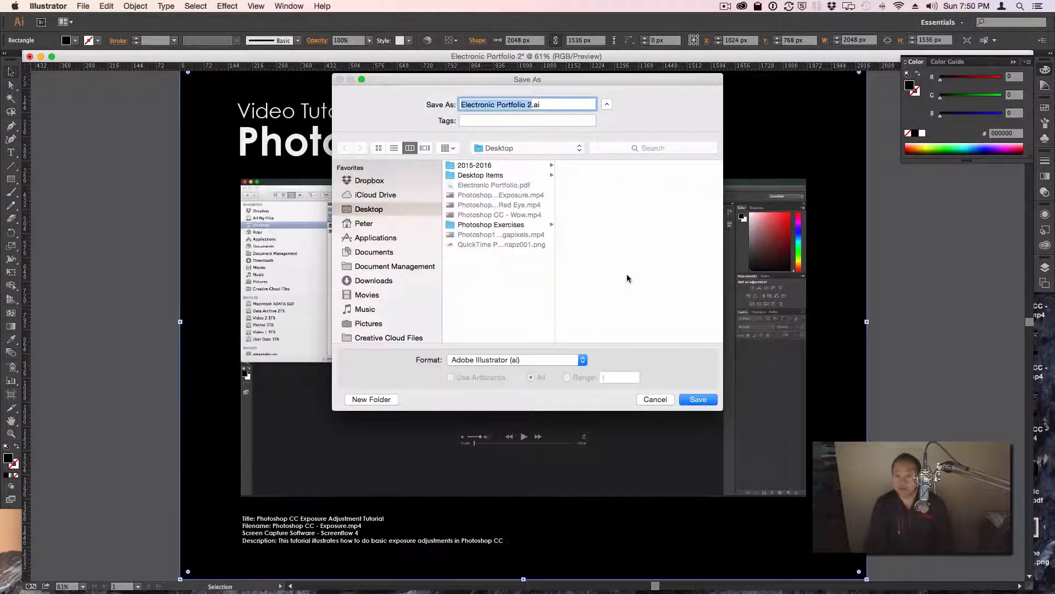
{"action": "left_click", "coordinate": [704, 401]}
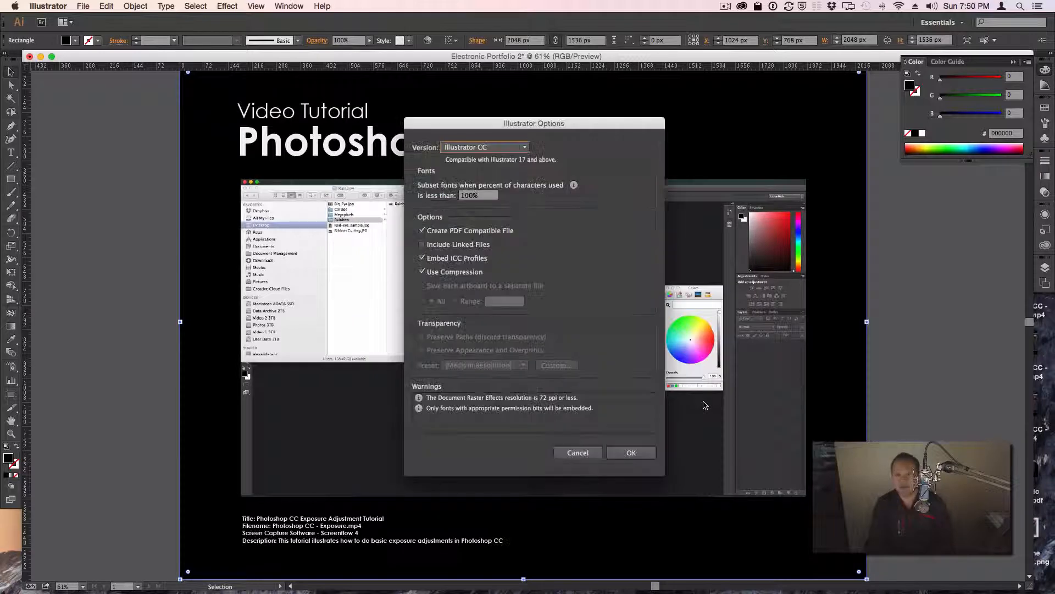
{"action": "left_click", "coordinate": [631, 451]}
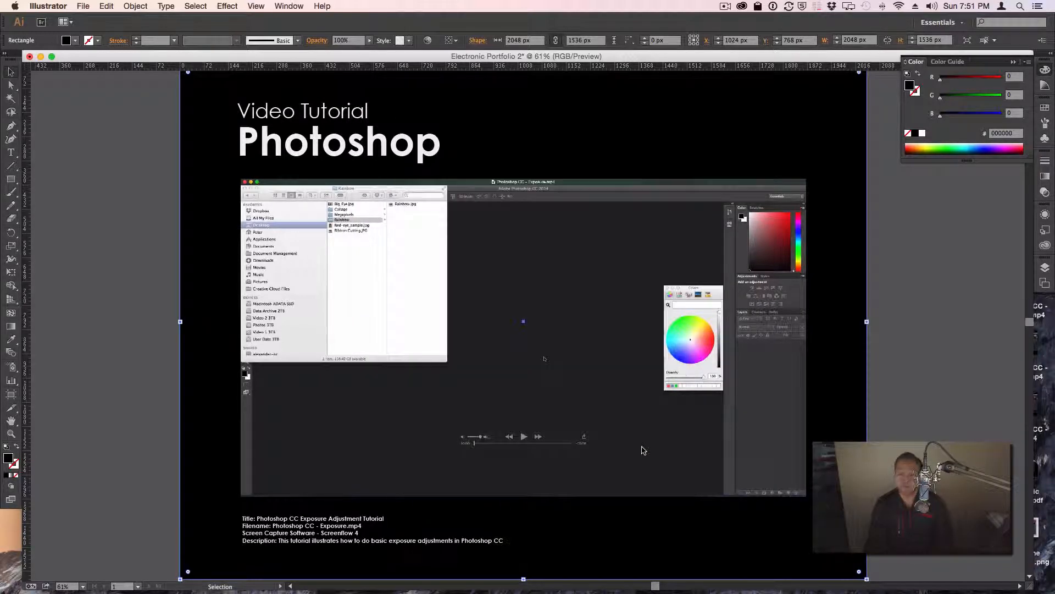
Step: Save the page to the Desktop as Electronic Portfolio 2.pdf in Adobe PDF format with the [Illustrator Default] preset
{"action": "left_click", "coordinate": [85, 6]}
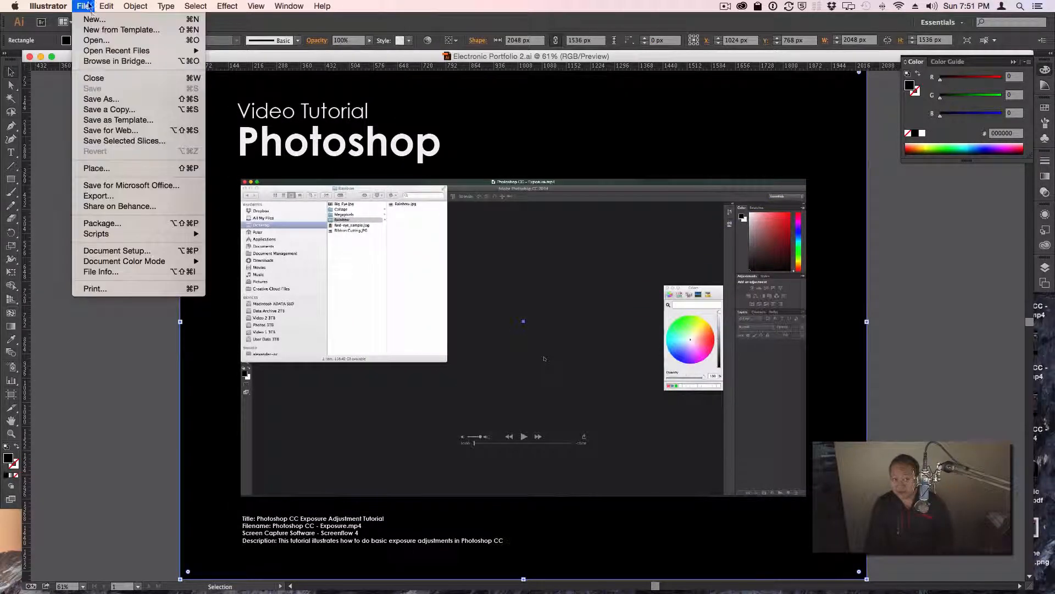
{"action": "left_click", "coordinate": [112, 100]}
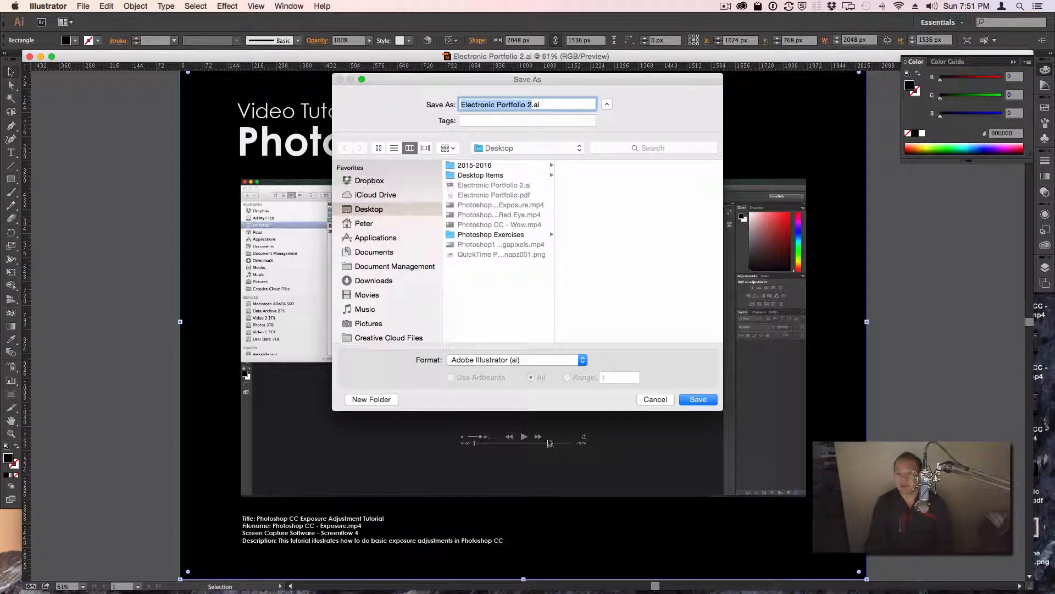
{"action": "left_click", "coordinate": [574, 360]}
{"action": "left_click", "coordinate": [569, 389]}
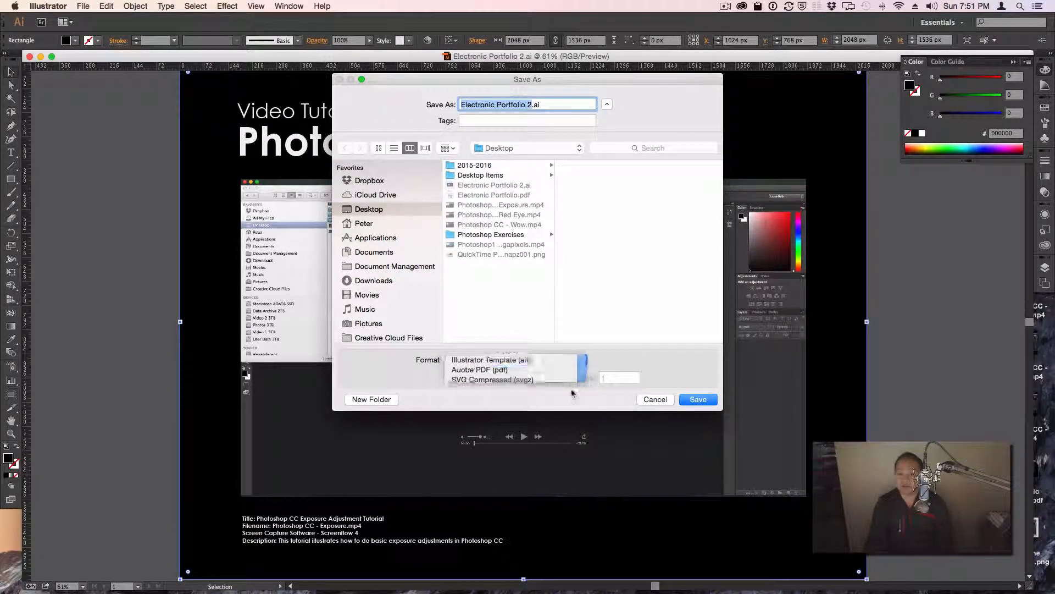
{"action": "left_click", "coordinate": [698, 400]}
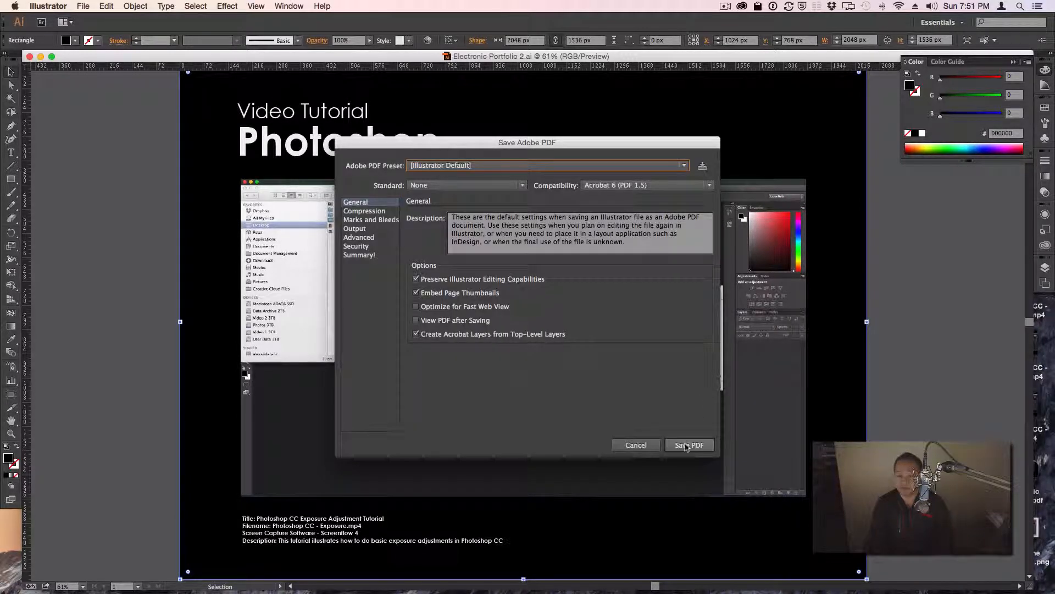
{"action": "left_click", "coordinate": [686, 445]}
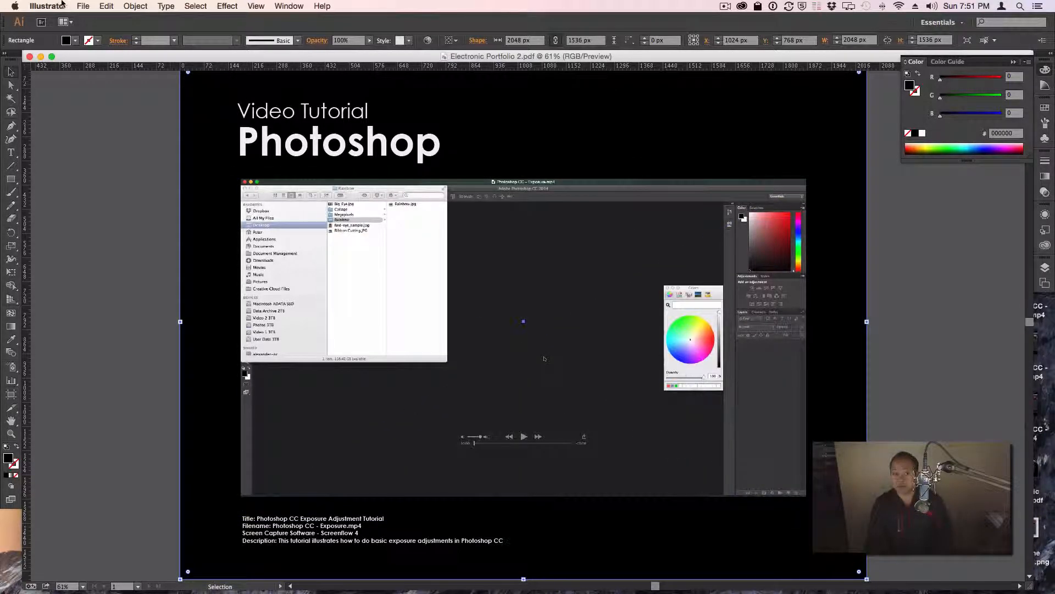
Step: Switch to Acrobat and open Electronic Portfolio 2.pdf from the Desktop
{"action": "key", "text": "super+Tab"}
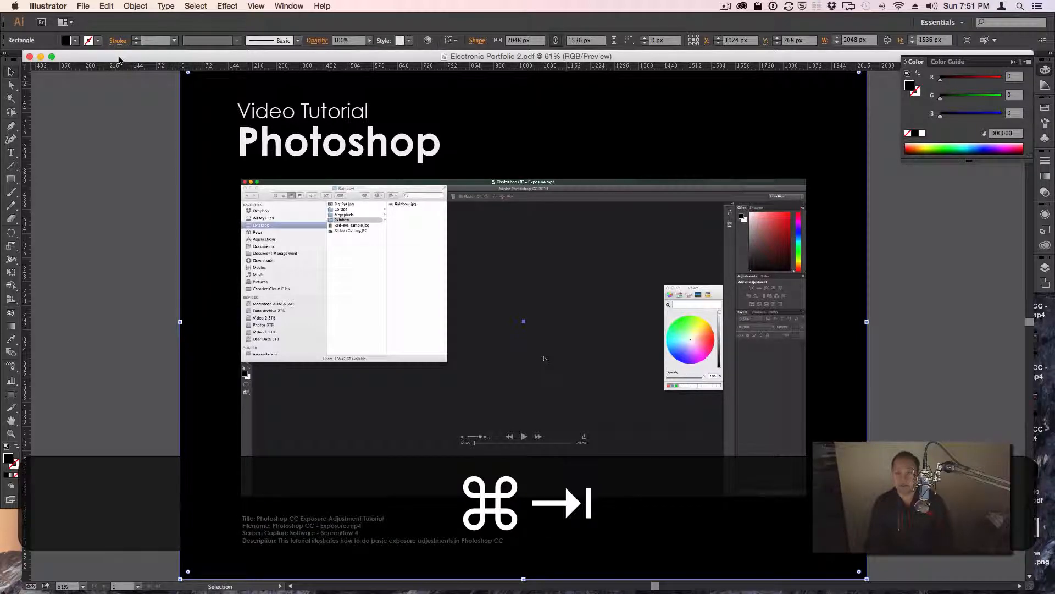
{"action": "key", "text": "super+Tab"}
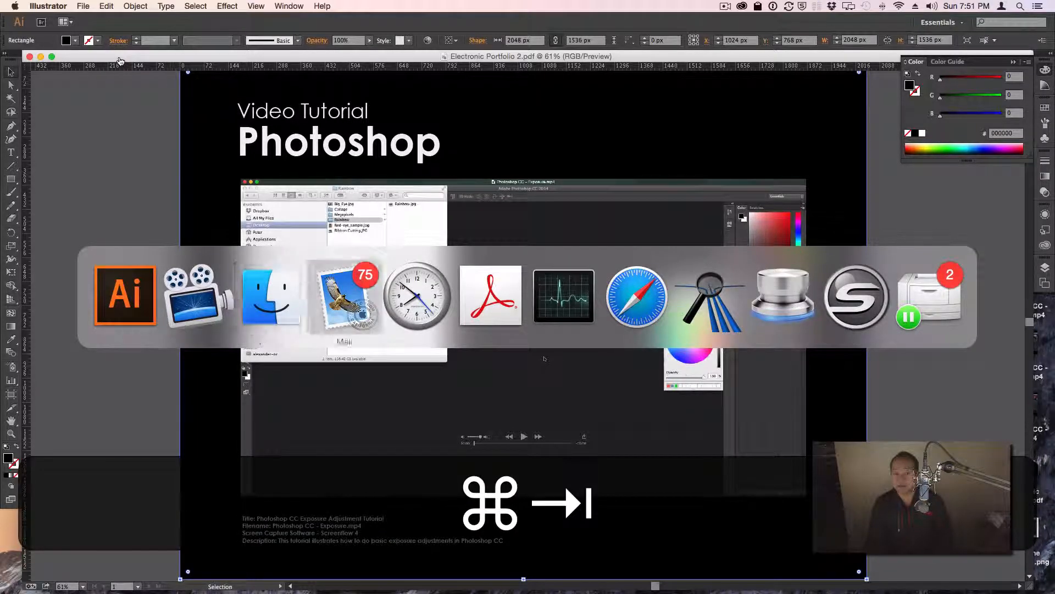
{"action": "key", "text": "super+Tab"}
{"action": "key", "text": "super+Tab"}
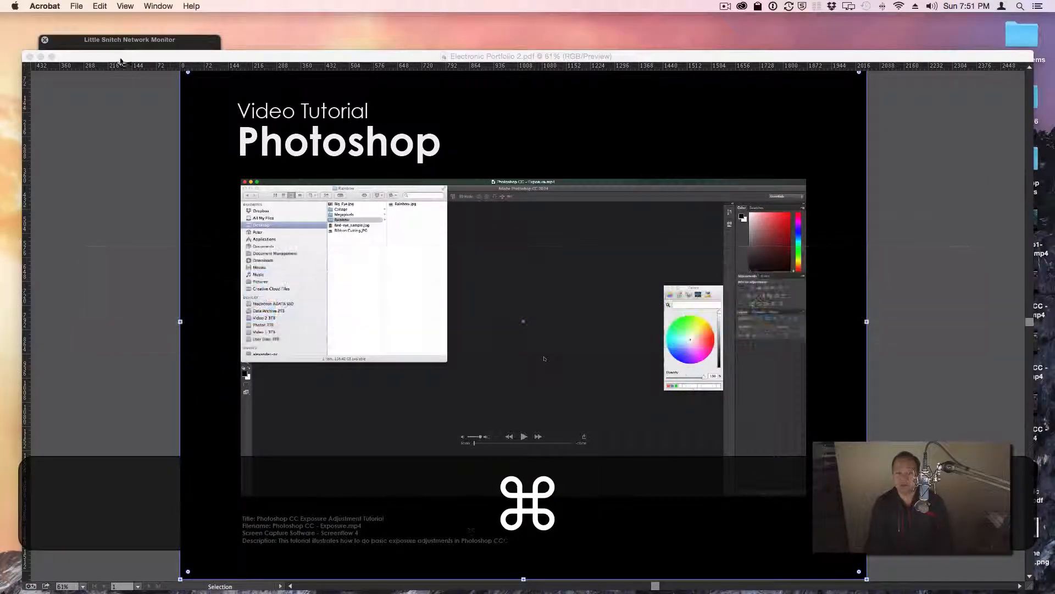
{"action": "left_click", "coordinate": [75, 5]}
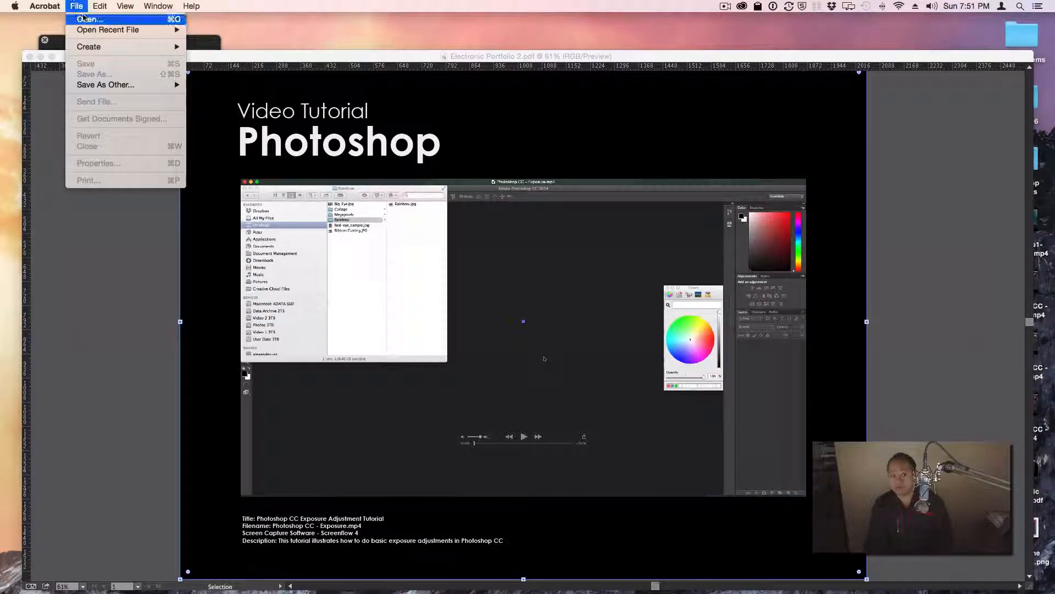
{"action": "left_click", "coordinate": [85, 20]}
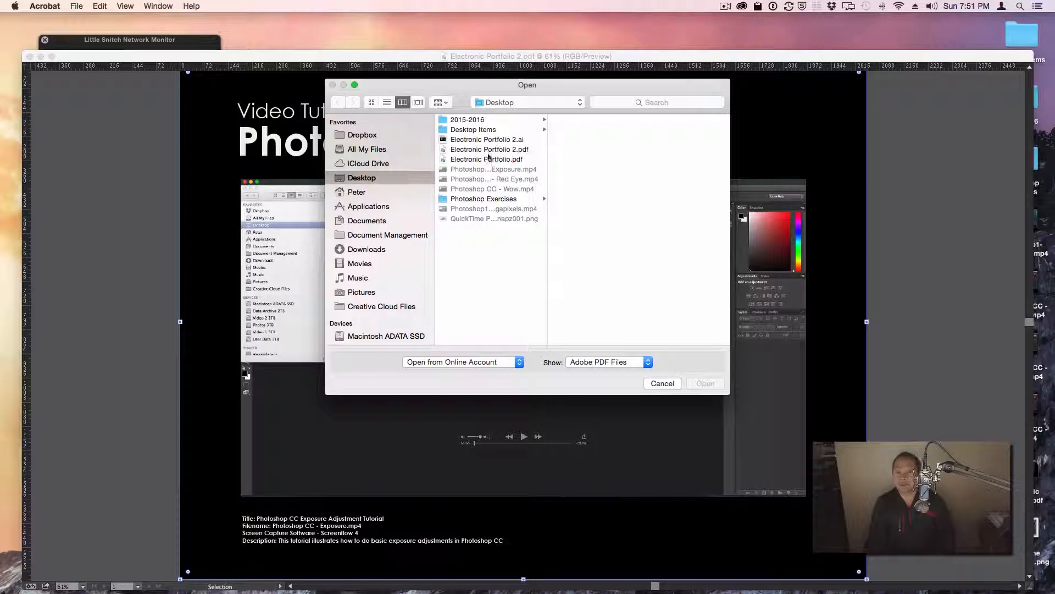
{"action": "left_click", "coordinate": [494, 151]}
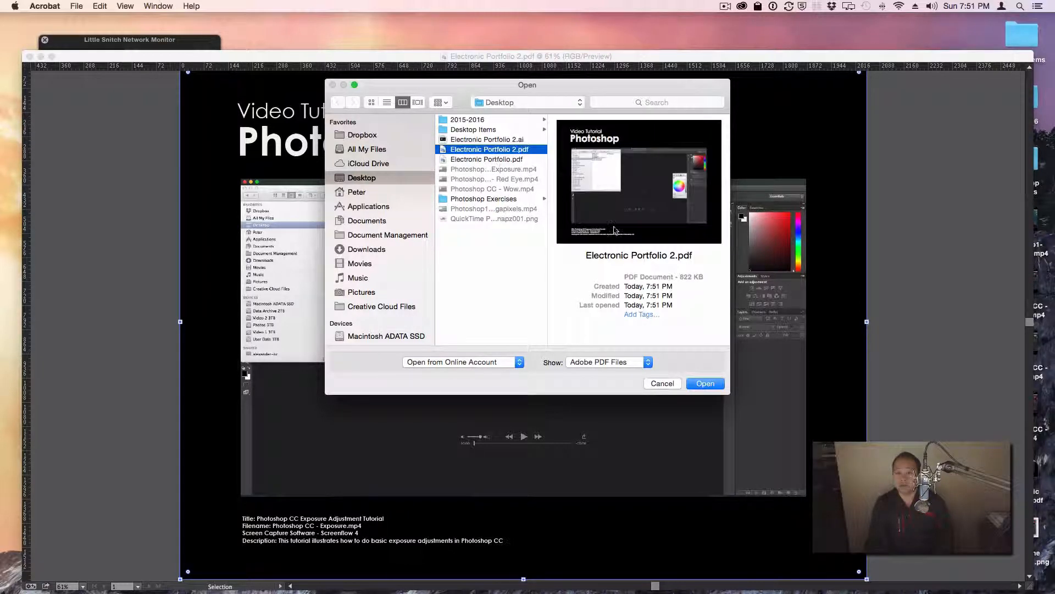
{"action": "left_click", "coordinate": [715, 385]}
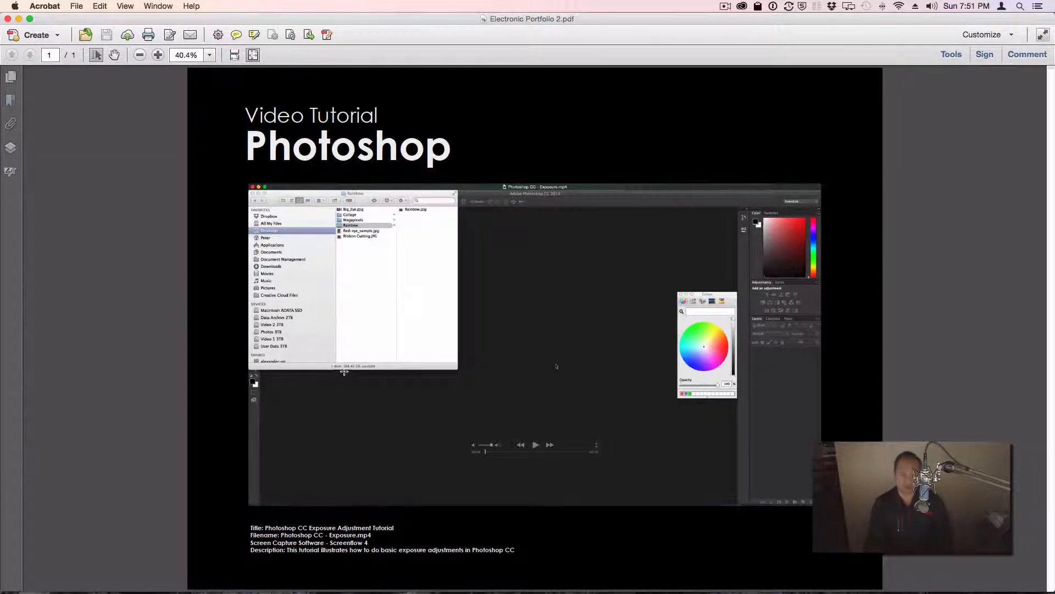
Step: Use the Add Video interactive object tool to draw a video area covering the page's whole screenshot
{"action": "left_click", "coordinate": [956, 54]}
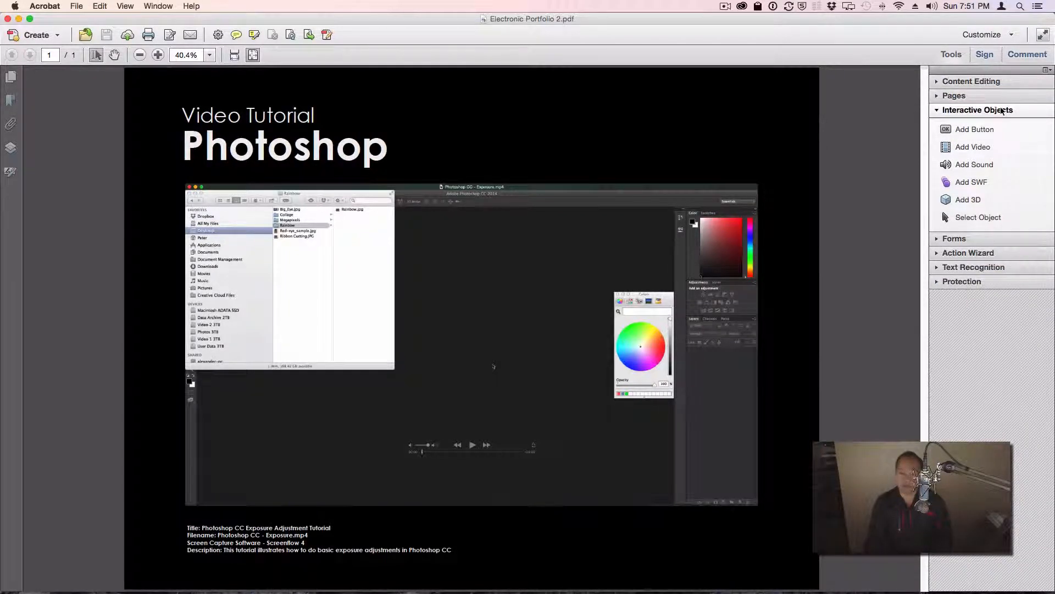
{"action": "left_click", "coordinate": [937, 111]}
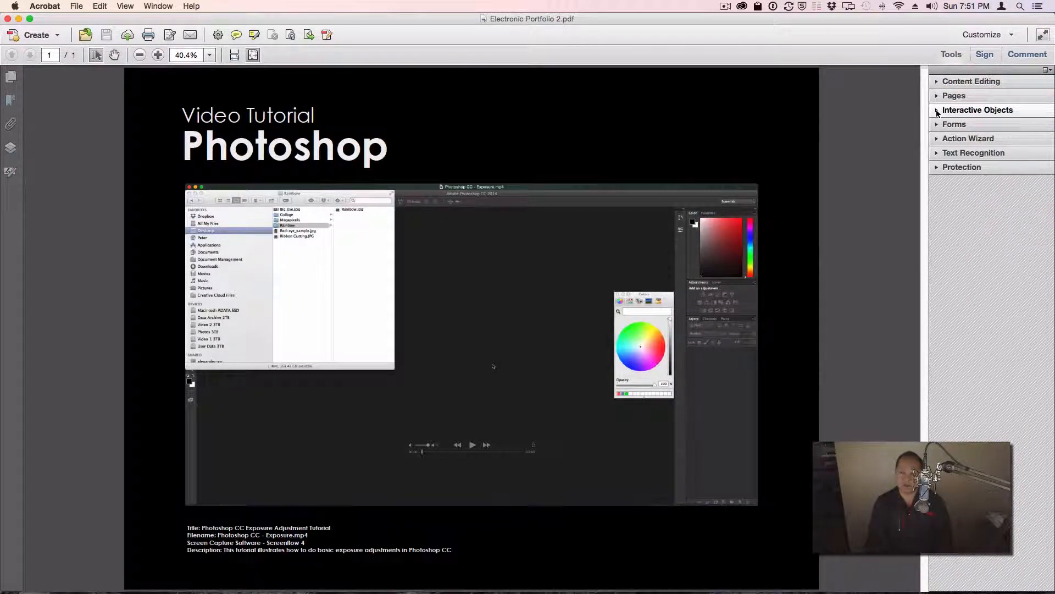
{"action": "left_click", "coordinate": [937, 111]}
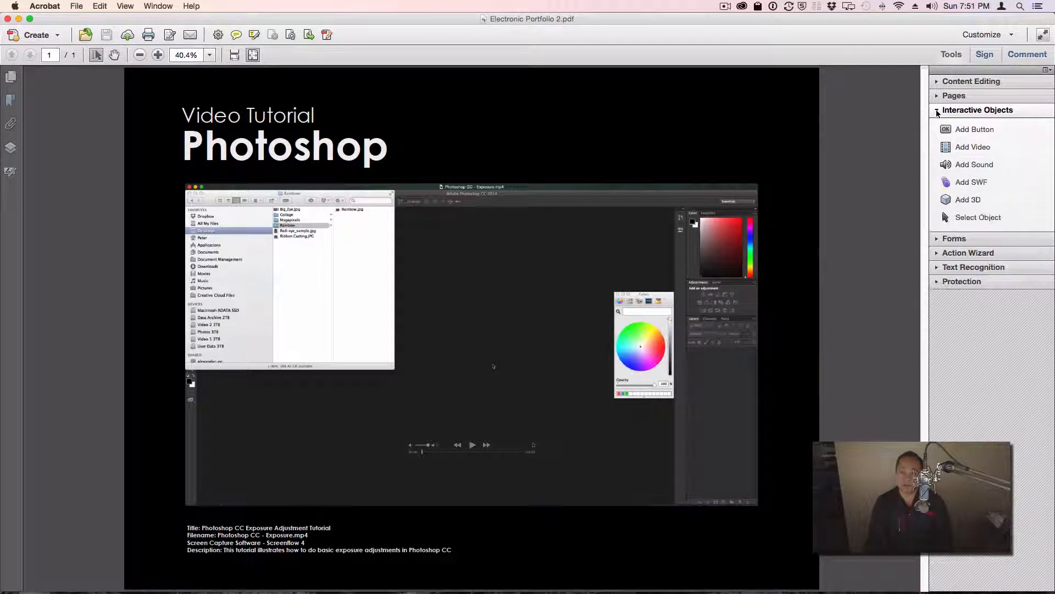
{"action": "left_click", "coordinate": [966, 148]}
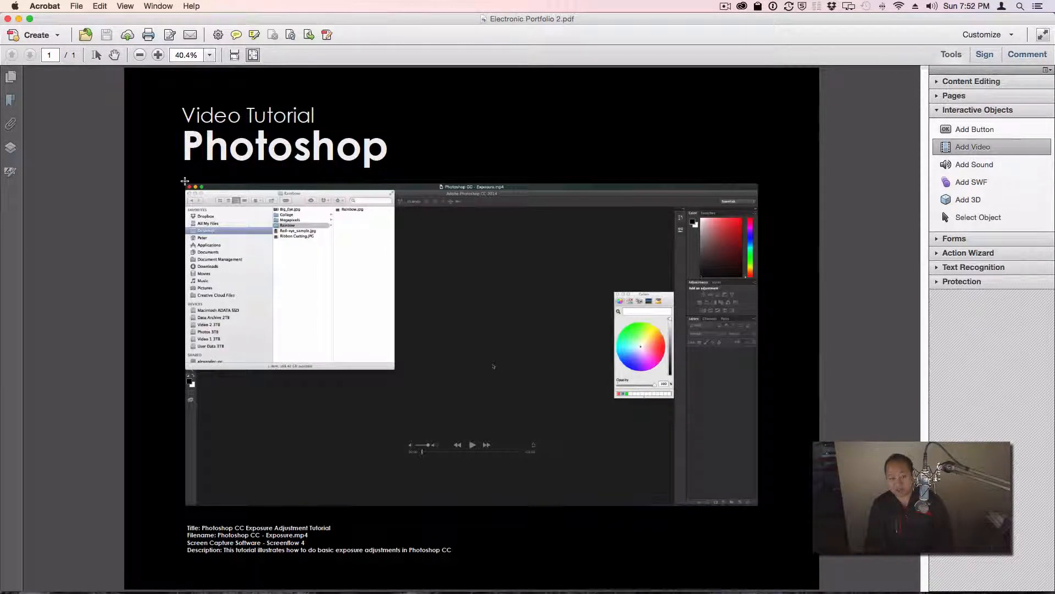
{"action": "left_click_drag", "start_coordinate": [189, 186], "coordinate": [758, 506]}
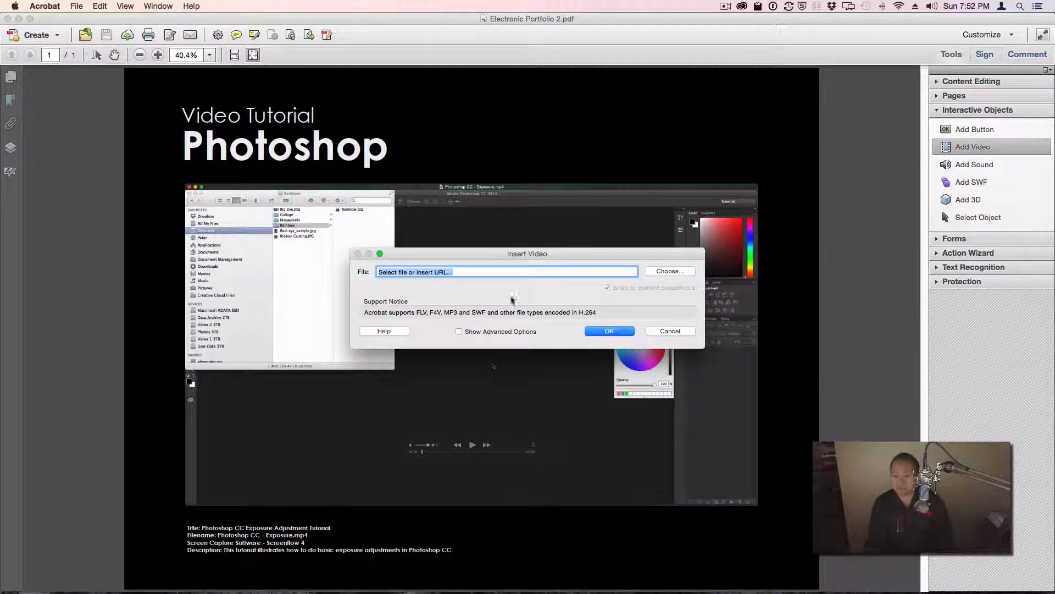
Step: Insert Photoshop CC - Exposure.mp4 from the Desktop into the video area, snapped to content proportions, and deselect it
{"action": "left_click", "coordinate": [654, 271]}
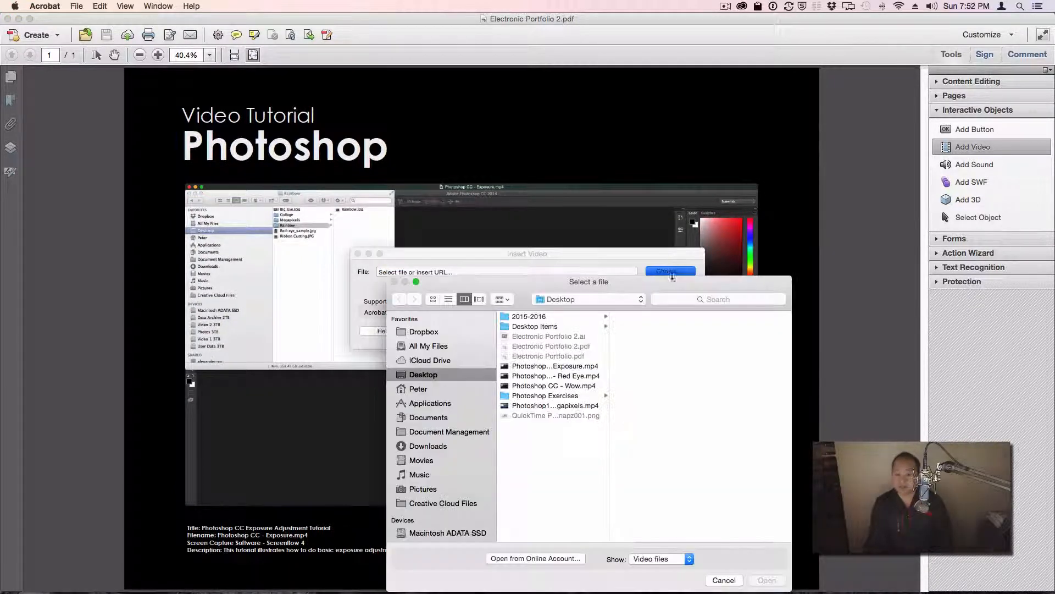
{"action": "left_click", "coordinate": [521, 366]}
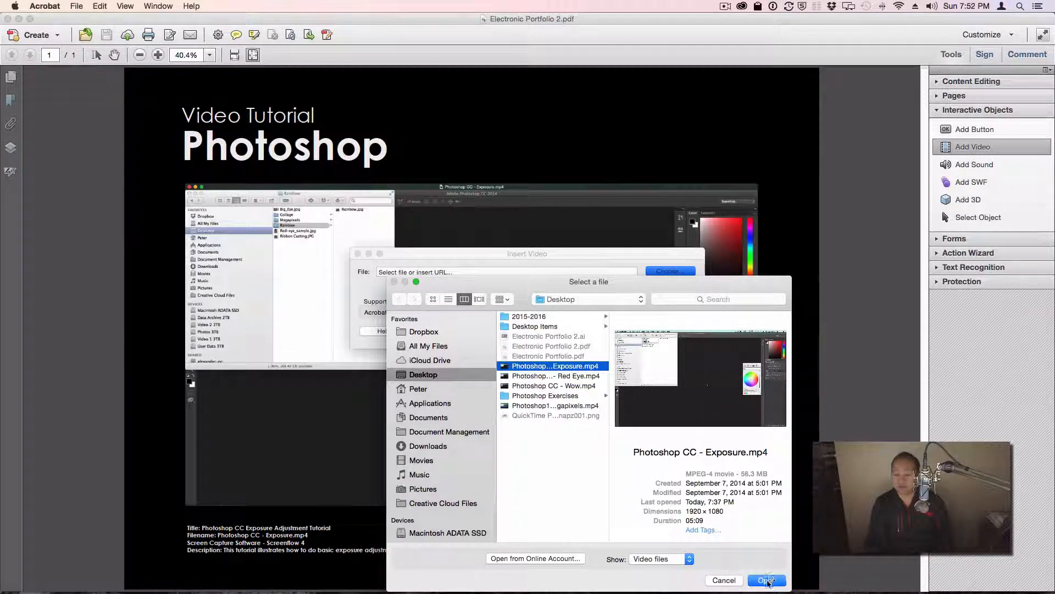
{"action": "left_click", "coordinate": [767, 580]}
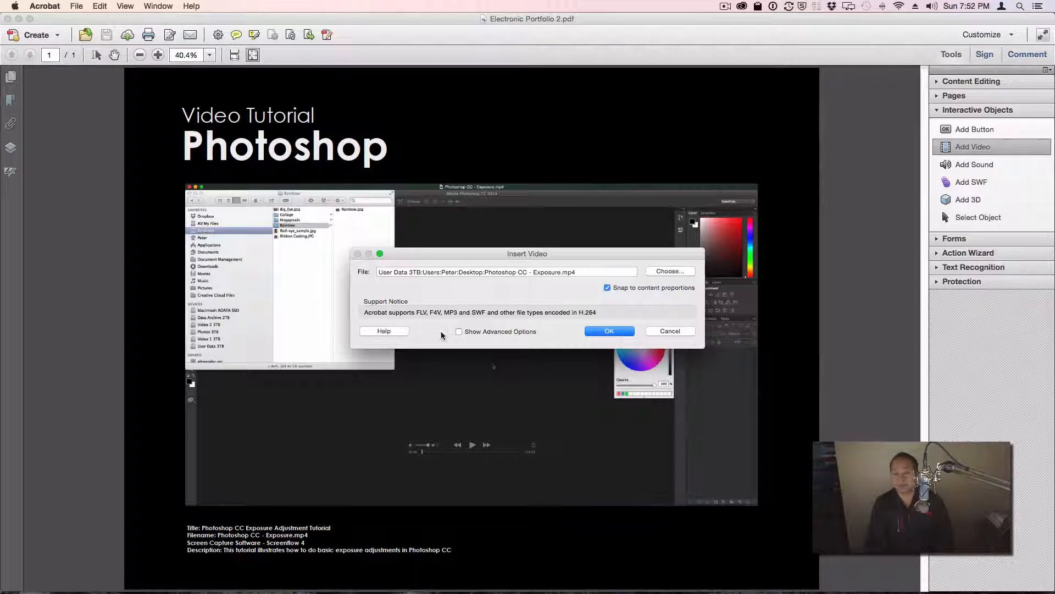
{"action": "left_click", "coordinate": [625, 335]}
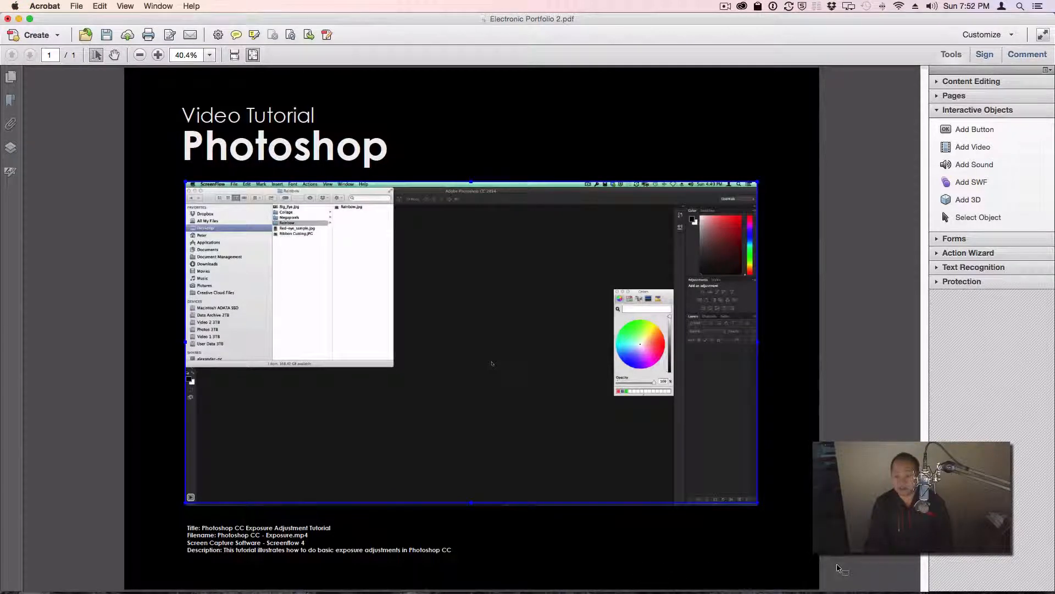
{"action": "left_click", "coordinate": [708, 105]}
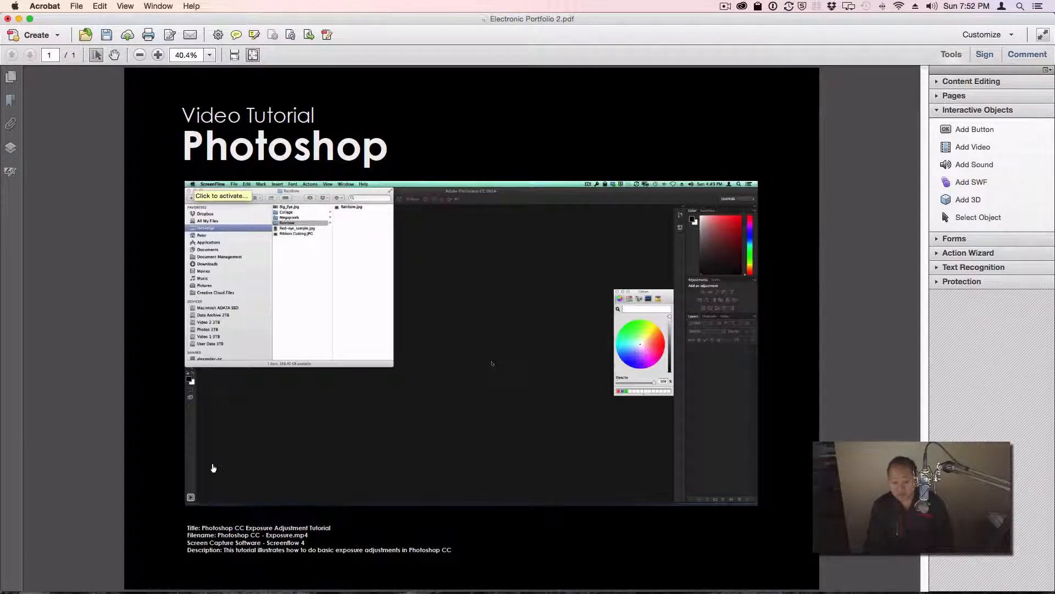
Step: Activate the embedded video on the page and test its playback and pause controls
{"action": "left_click", "coordinate": [190, 500]}
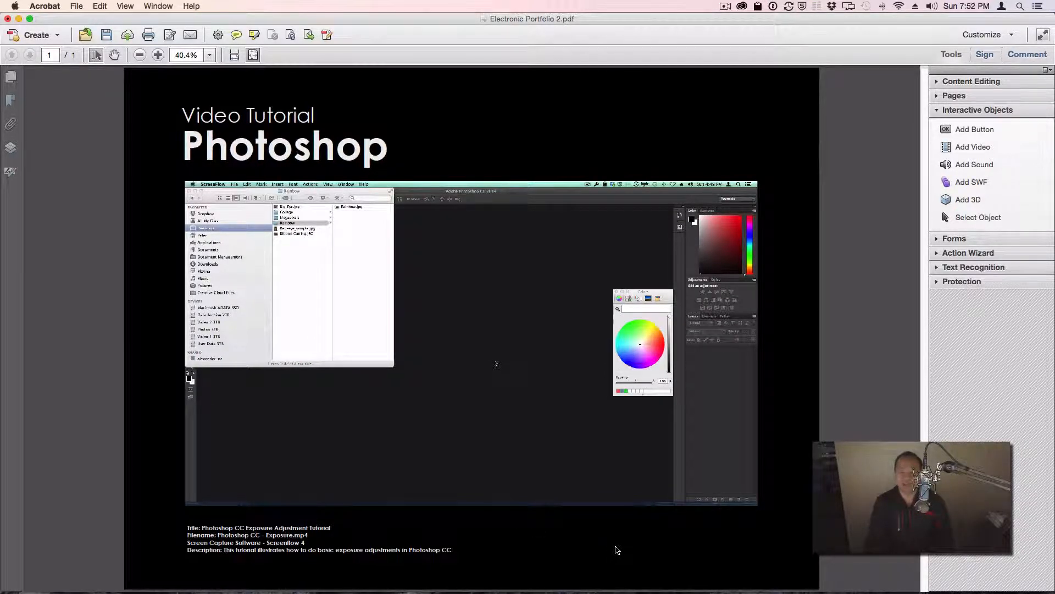
{"action": "mouse_move", "coordinate": [211, 489]}
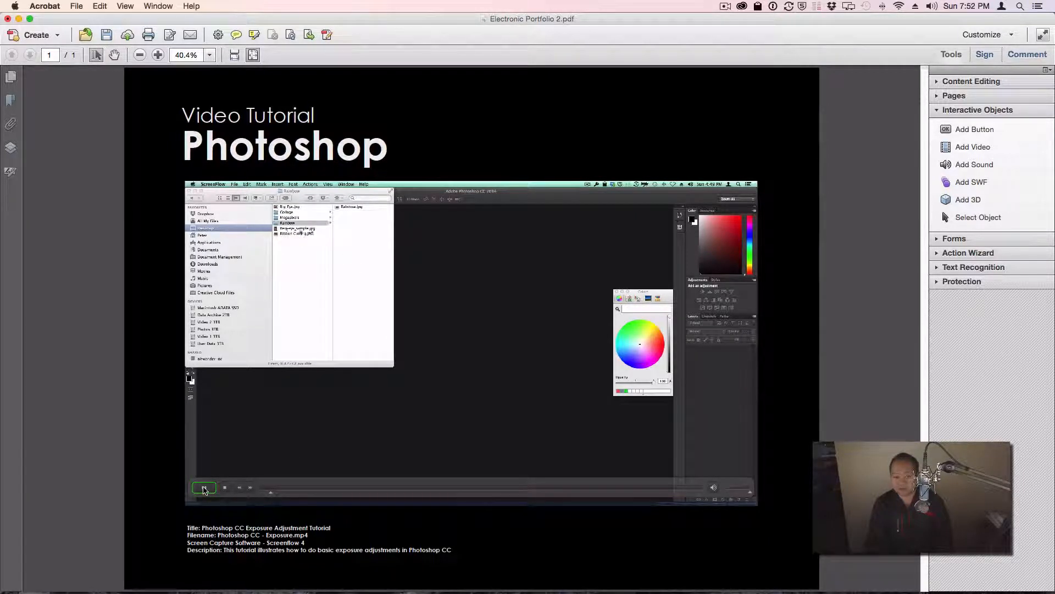
{"action": "left_click", "coordinate": [203, 488]}
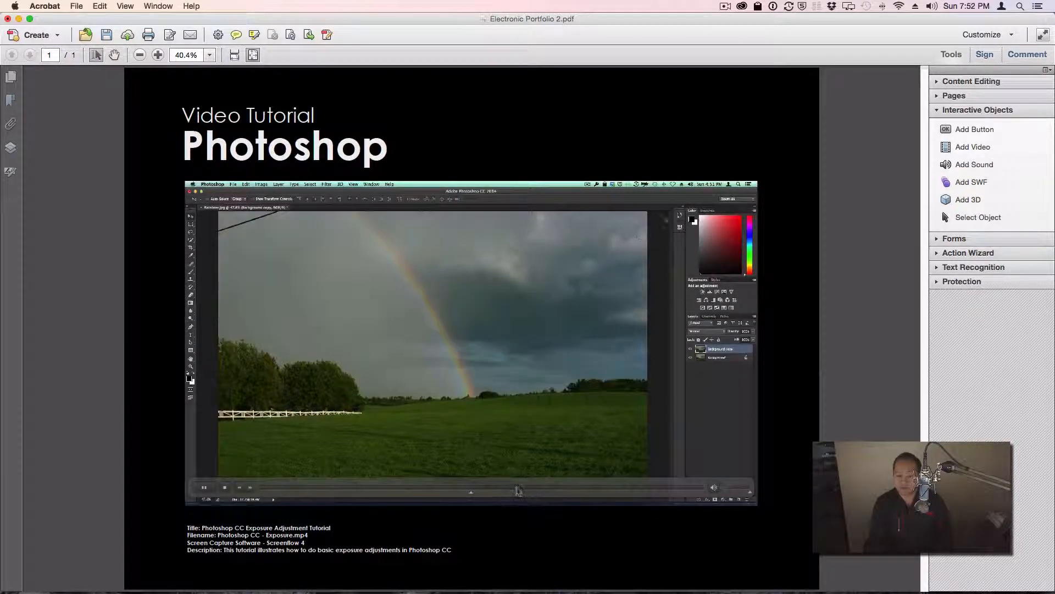
{"action": "left_click", "coordinate": [204, 487]}
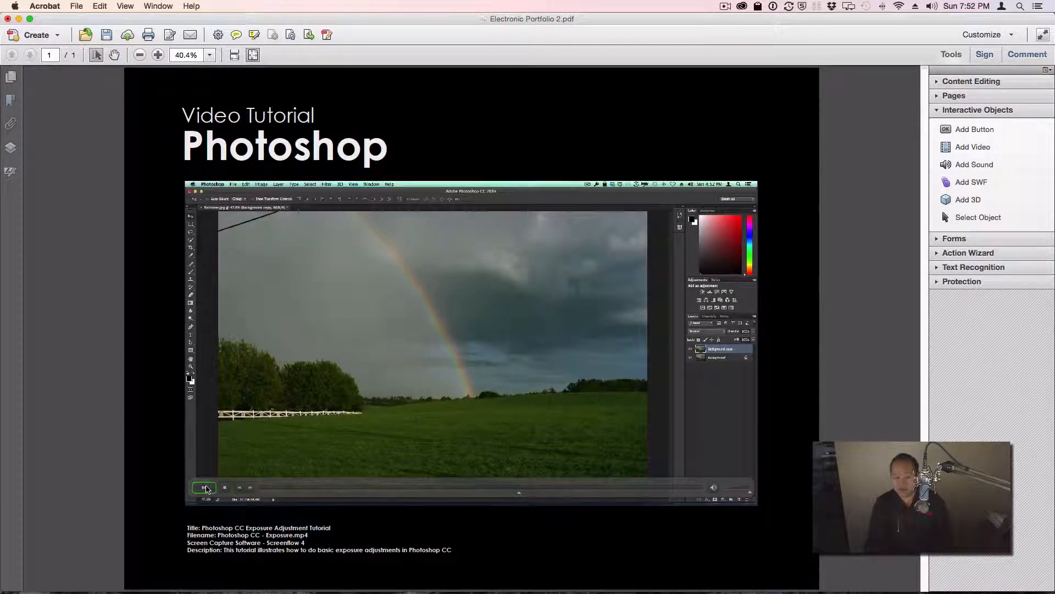